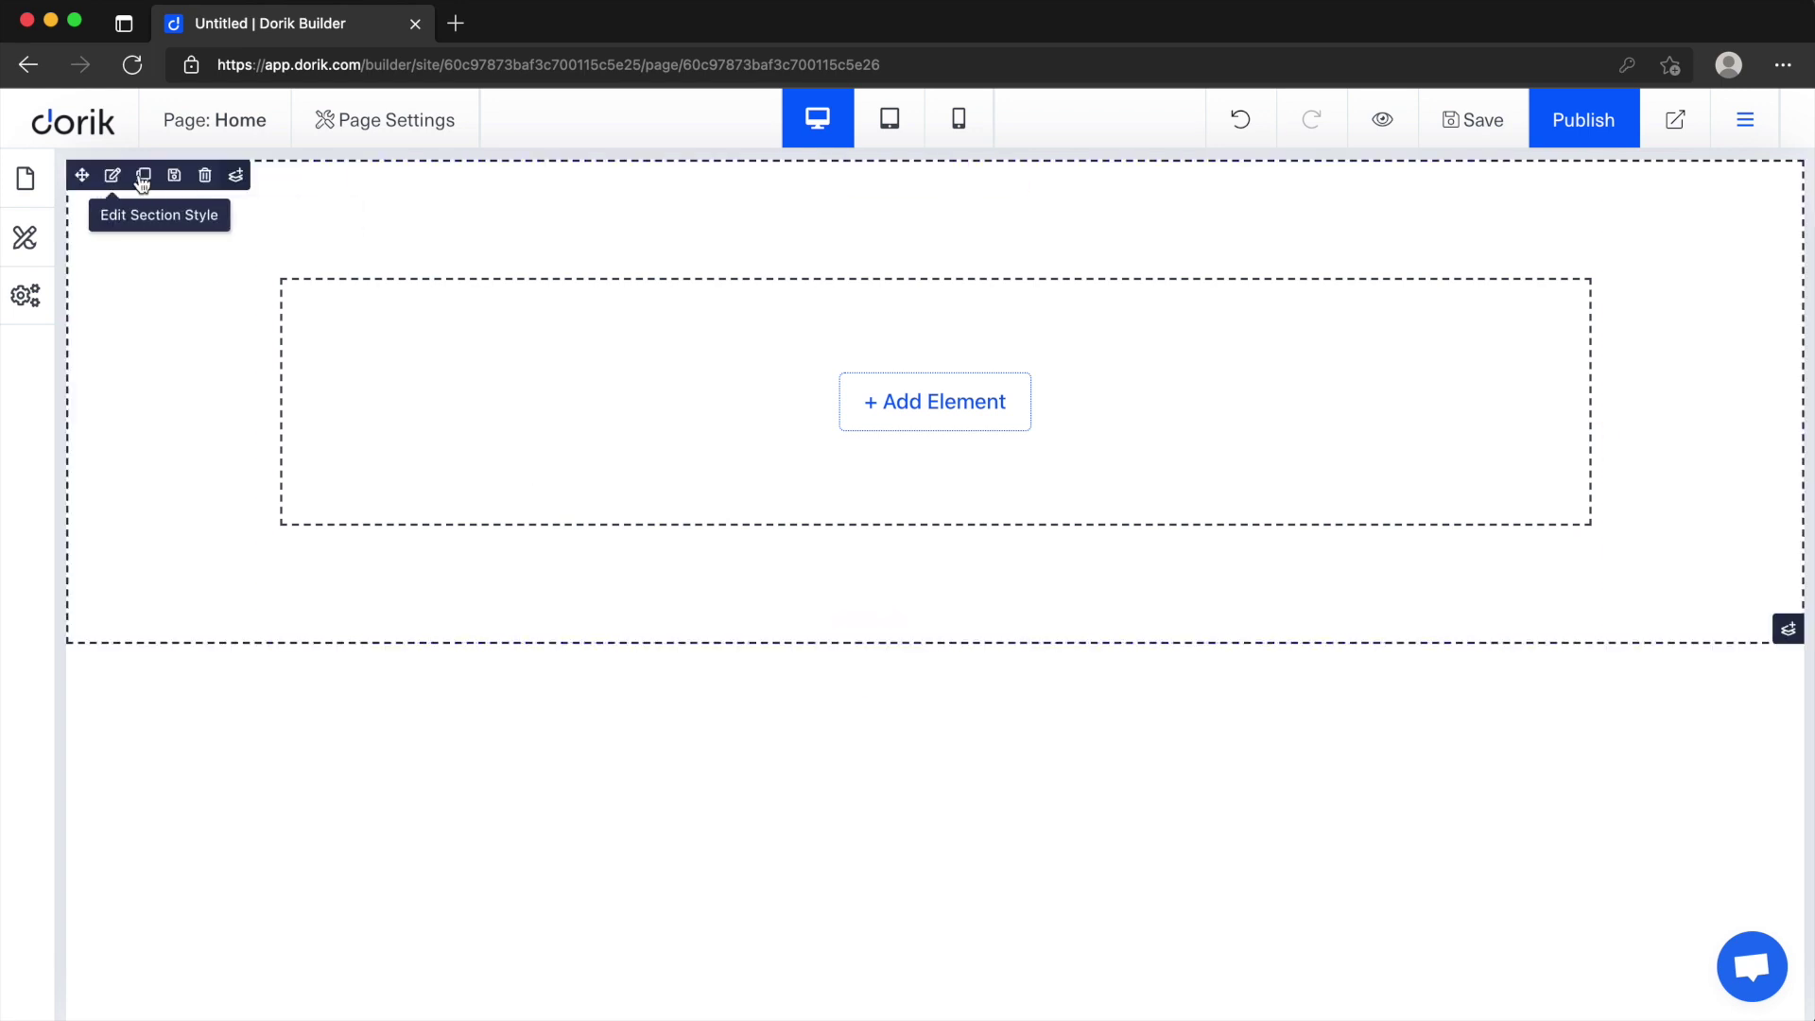
Step: Add a Navigation element with Home, Dropdown, Link 3, Login and Join Us to the section
{"action": "left_click", "coordinate": [946, 420]}
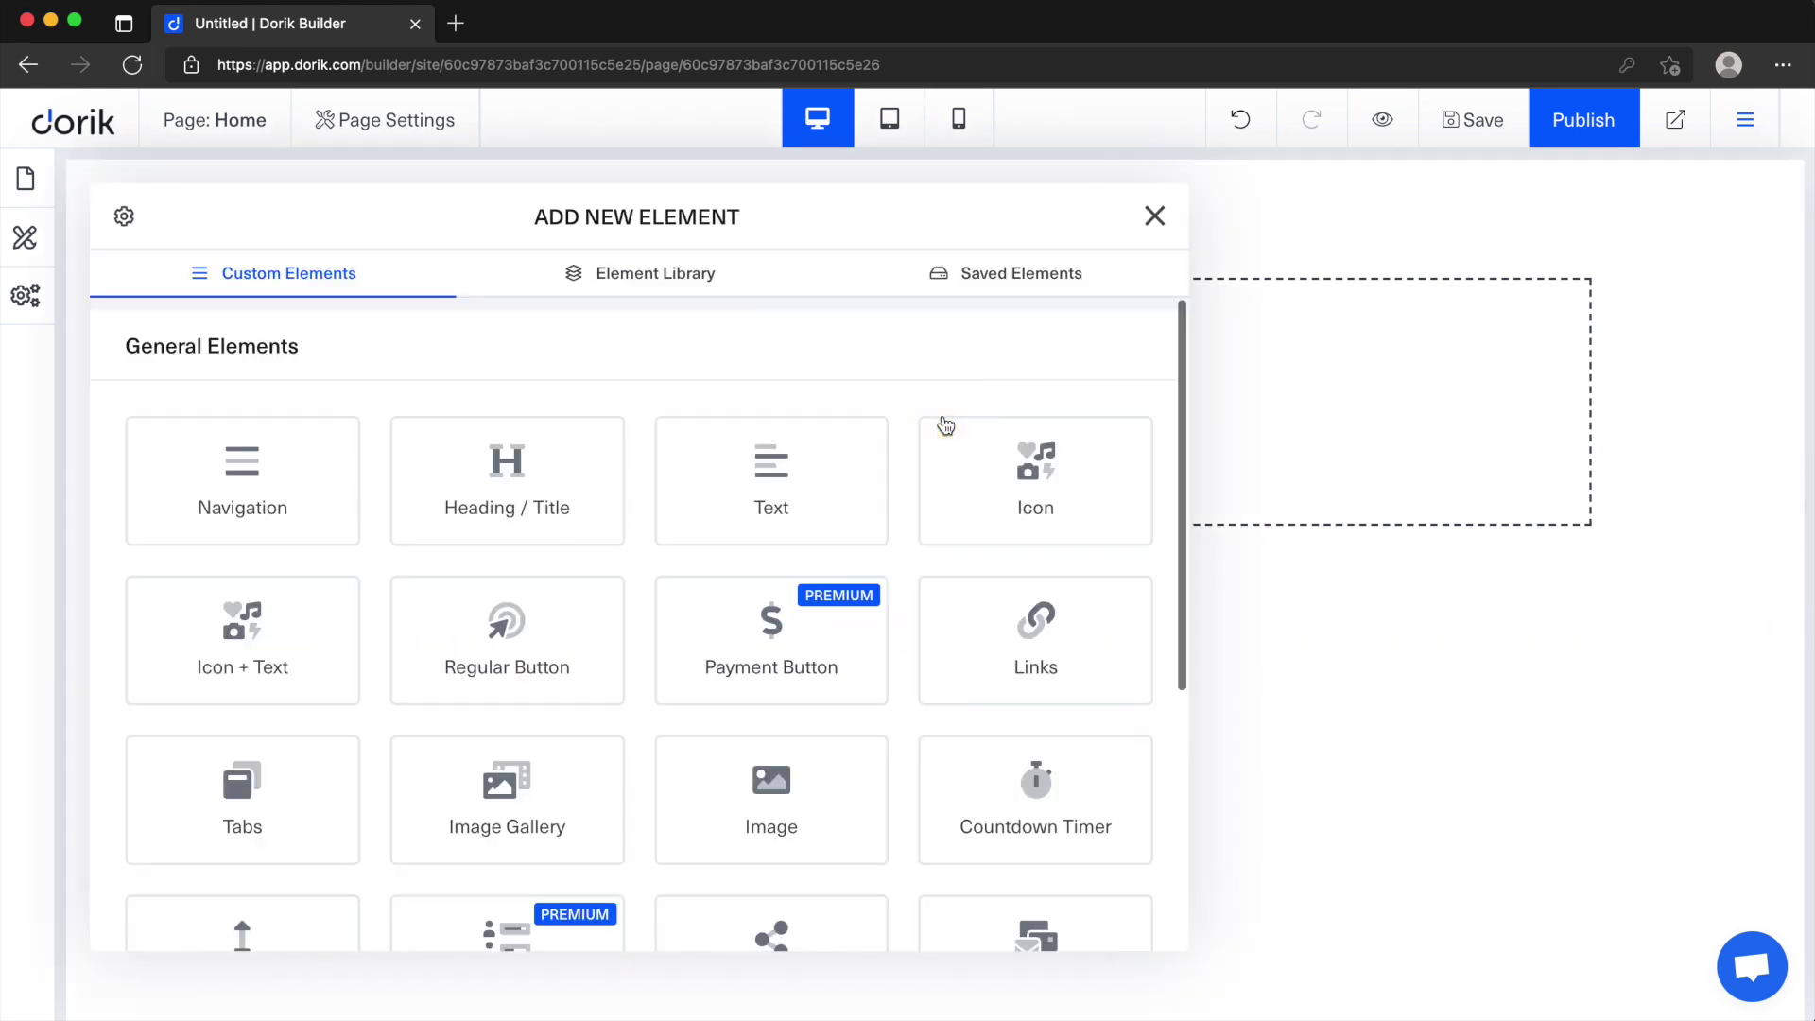
{"action": "left_click", "coordinate": [255, 513]}
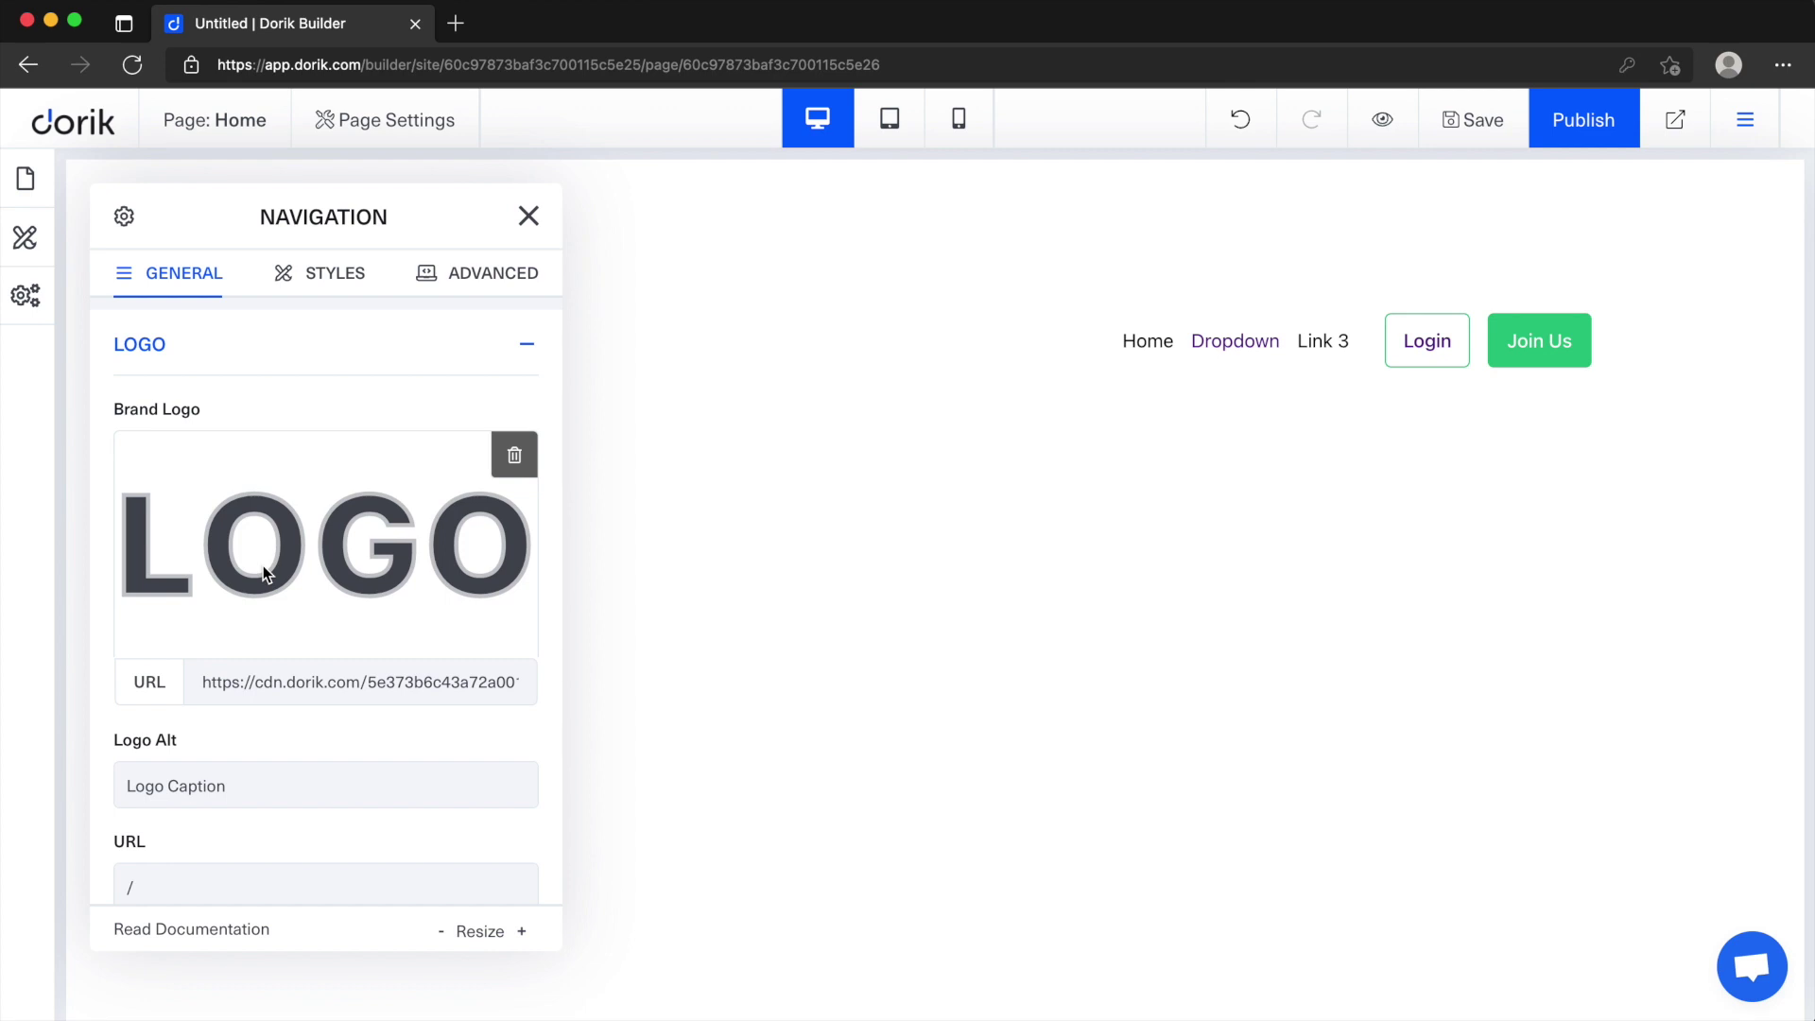
{"action": "mouse_move", "coordinate": [1235, 342]}
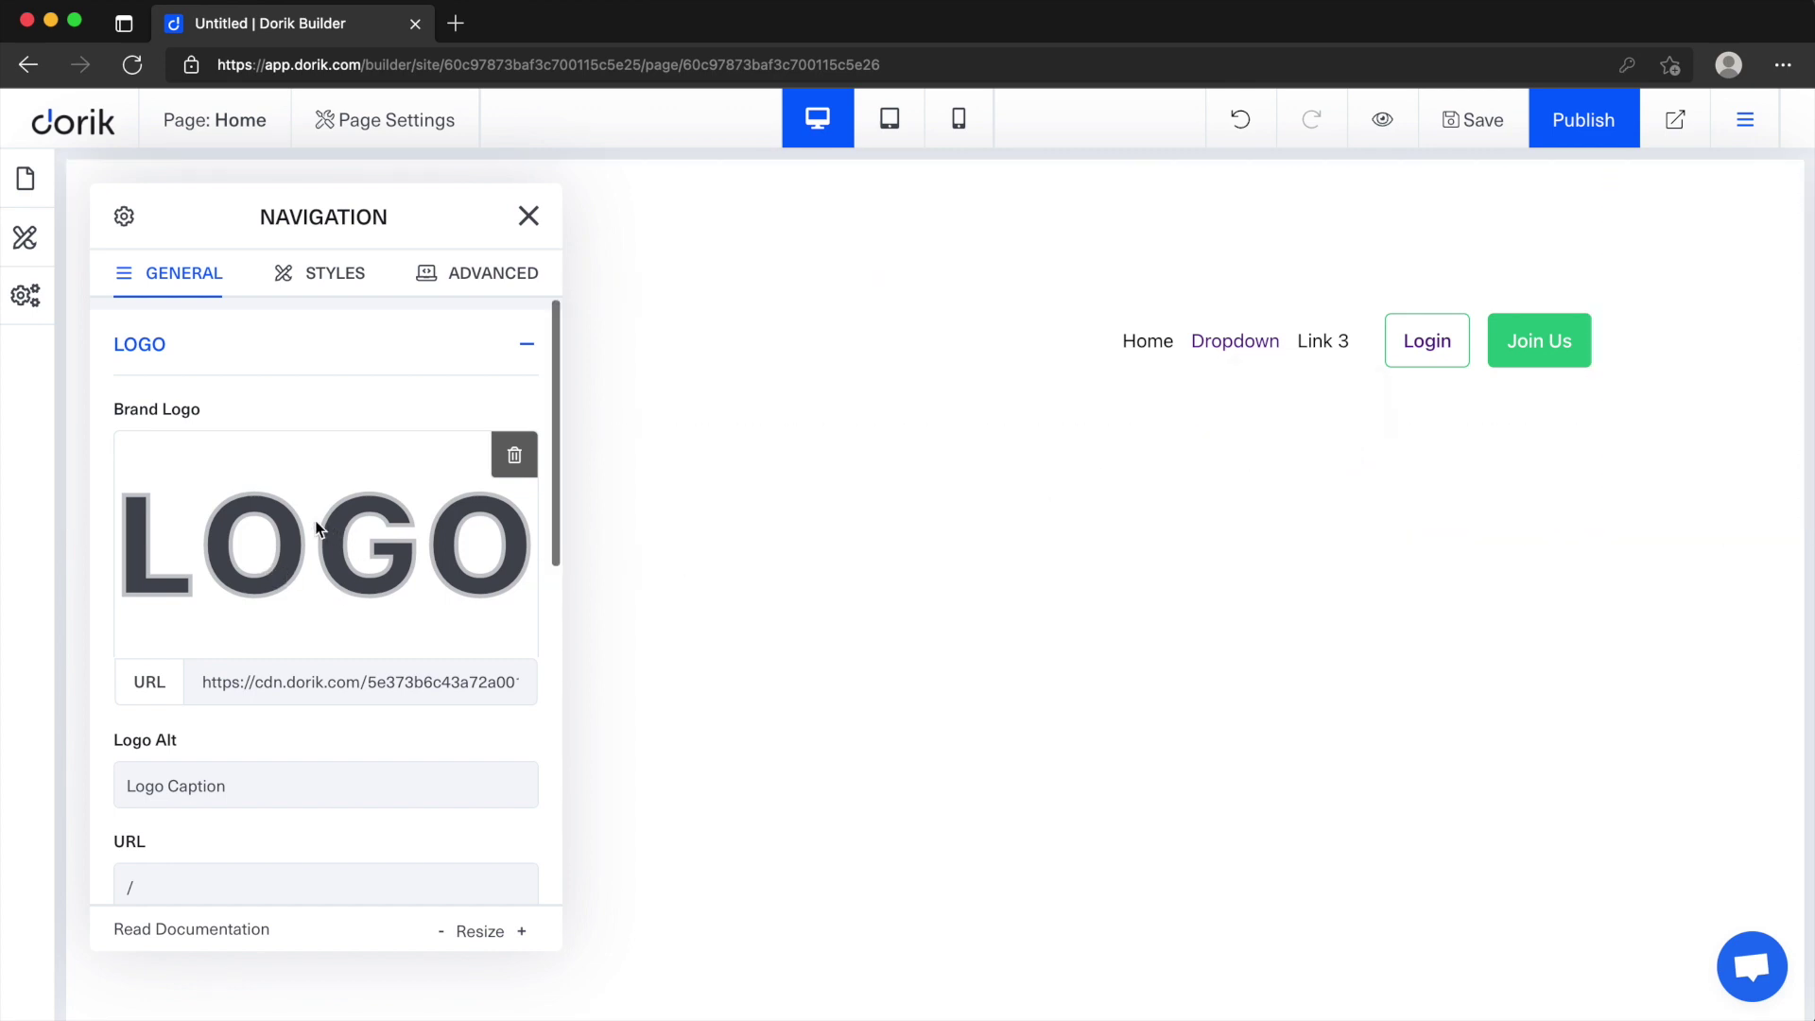
{"action": "left_click", "coordinate": [329, 364]}
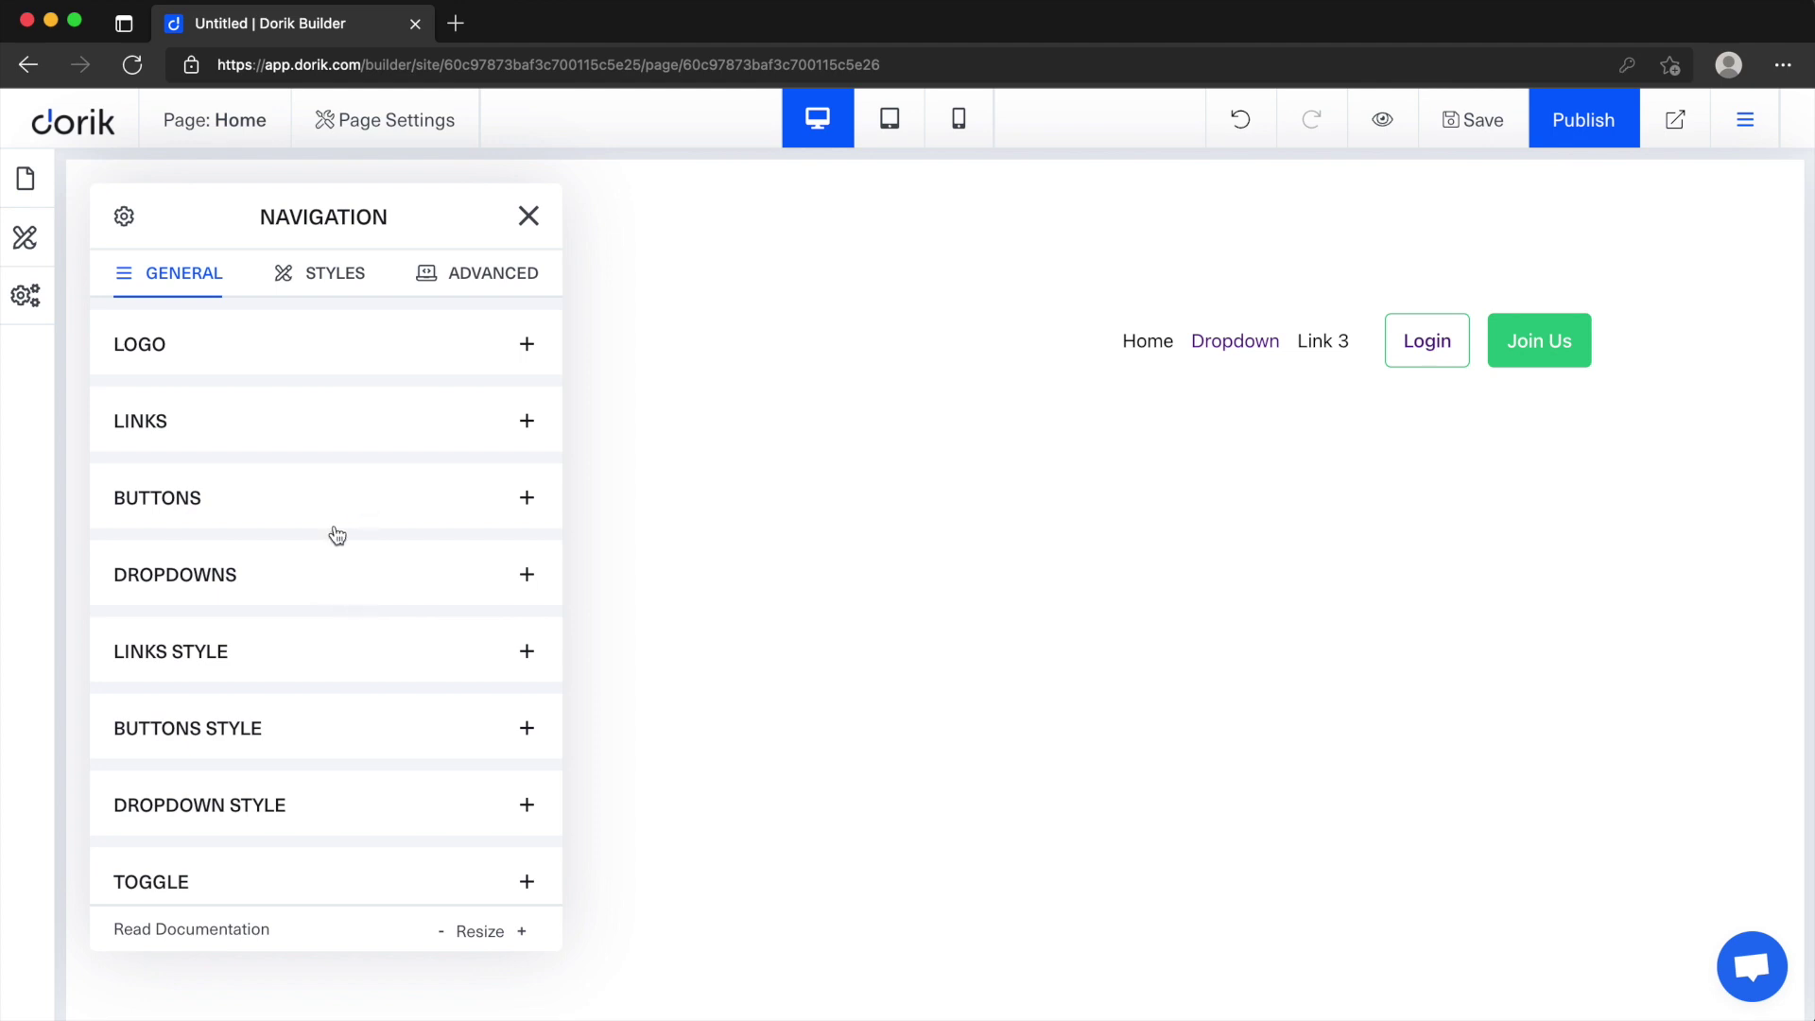
Step: In the Dropdowns settings, switch Link 3's dropdown toggle on
{"action": "left_click", "coordinate": [294, 594]}
{"action": "scroll", "coordinate": [404, 616], "scroll_direction": "down", "scroll_amount": 4}
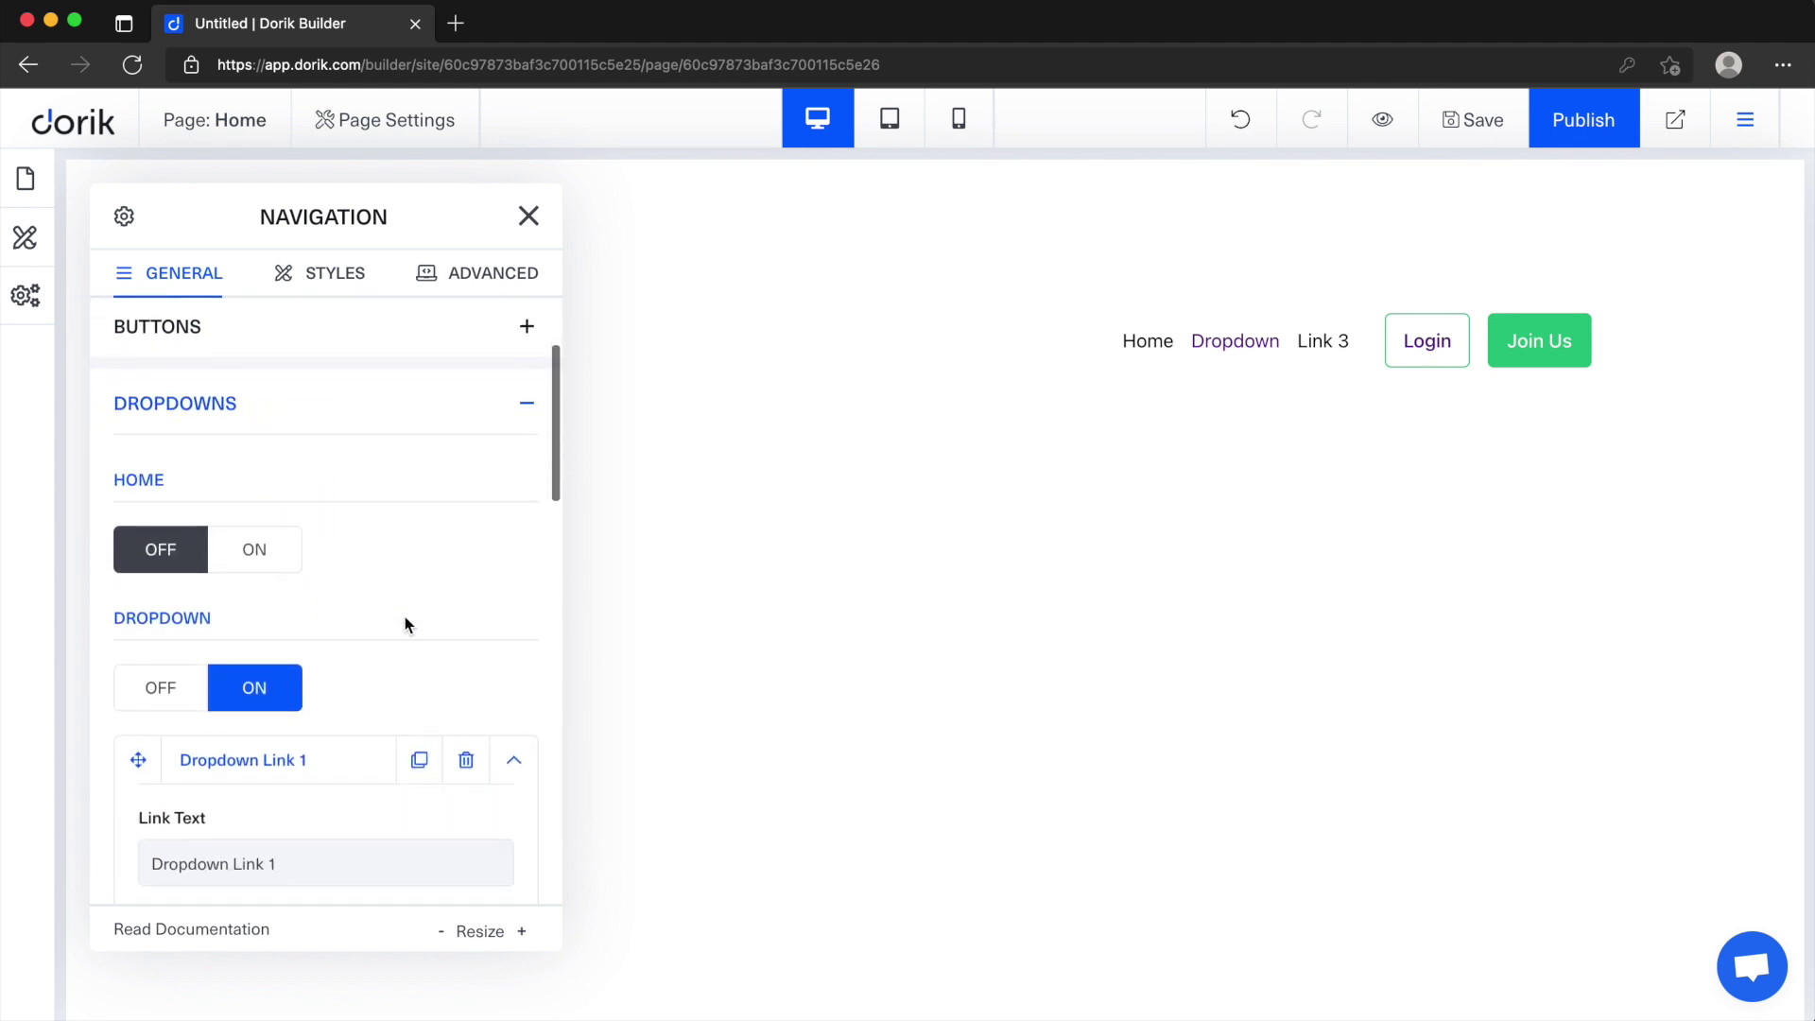
{"action": "scroll", "coordinate": [301, 707], "scroll_direction": "down", "scroll_amount": 1}
{"action": "left_click", "coordinate": [535, 698]}
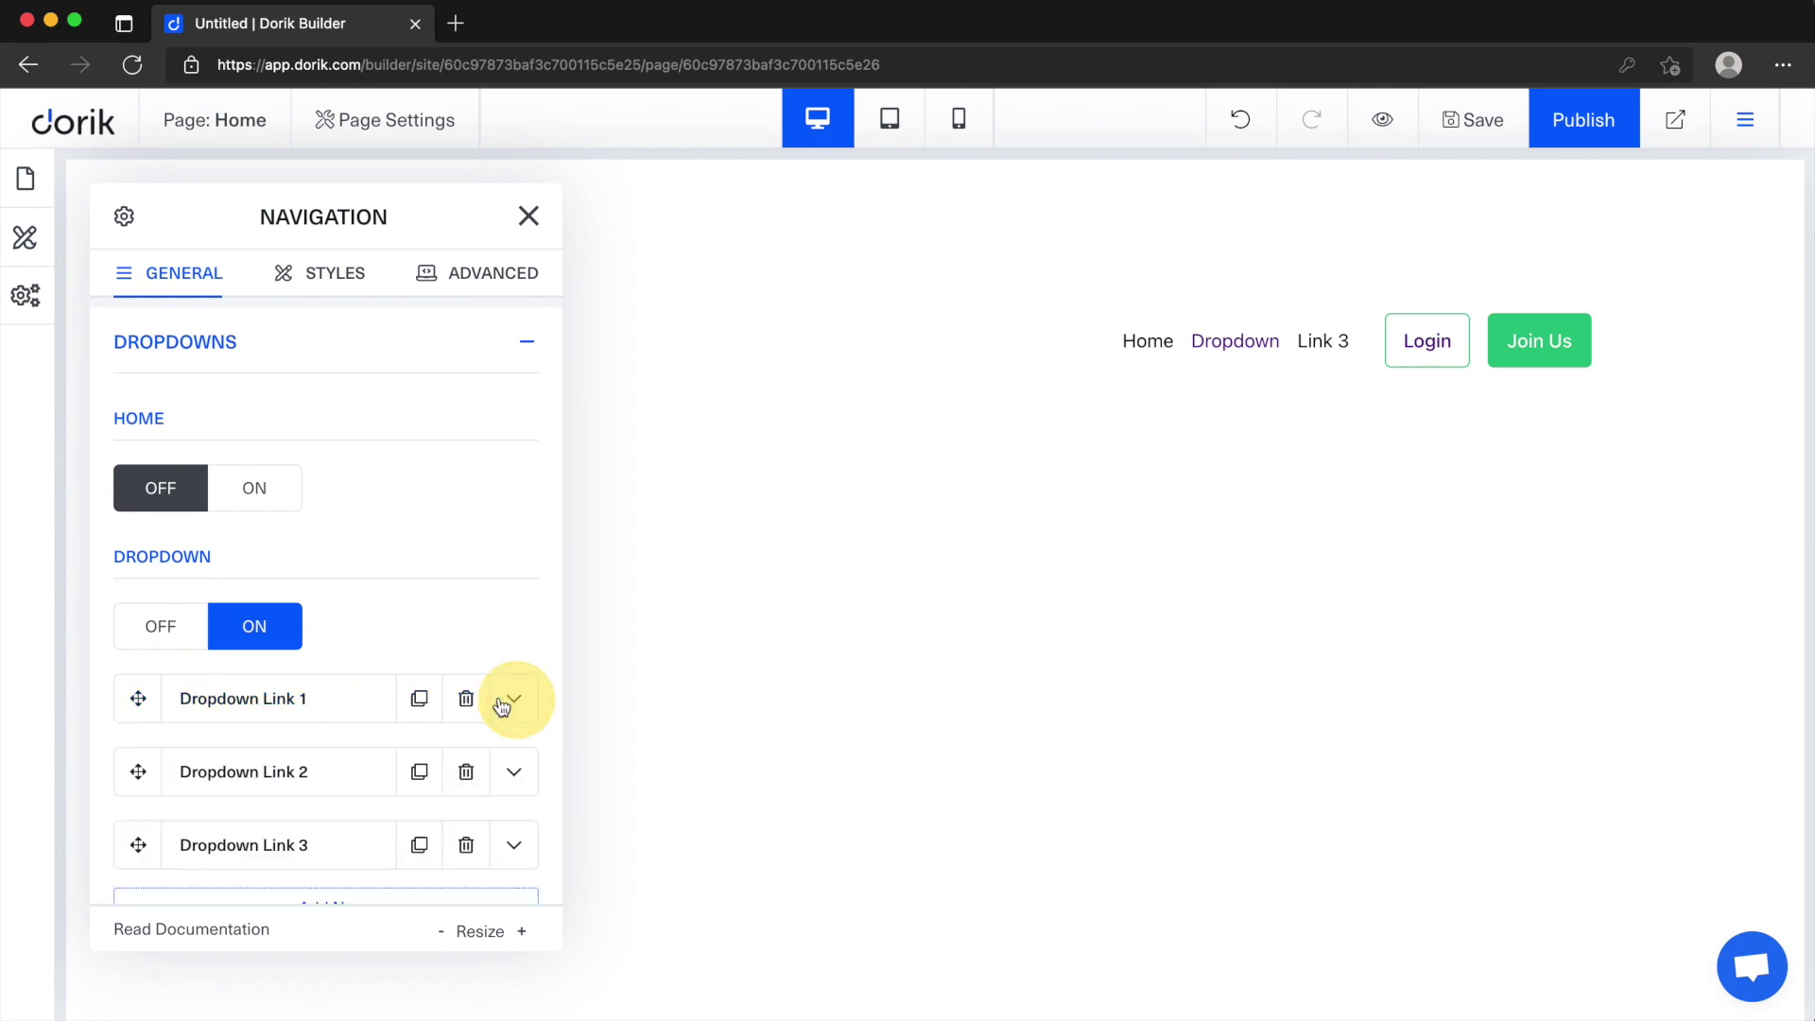
{"action": "scroll", "coordinate": [269, 731], "scroll_direction": "down", "scroll_amount": 3}
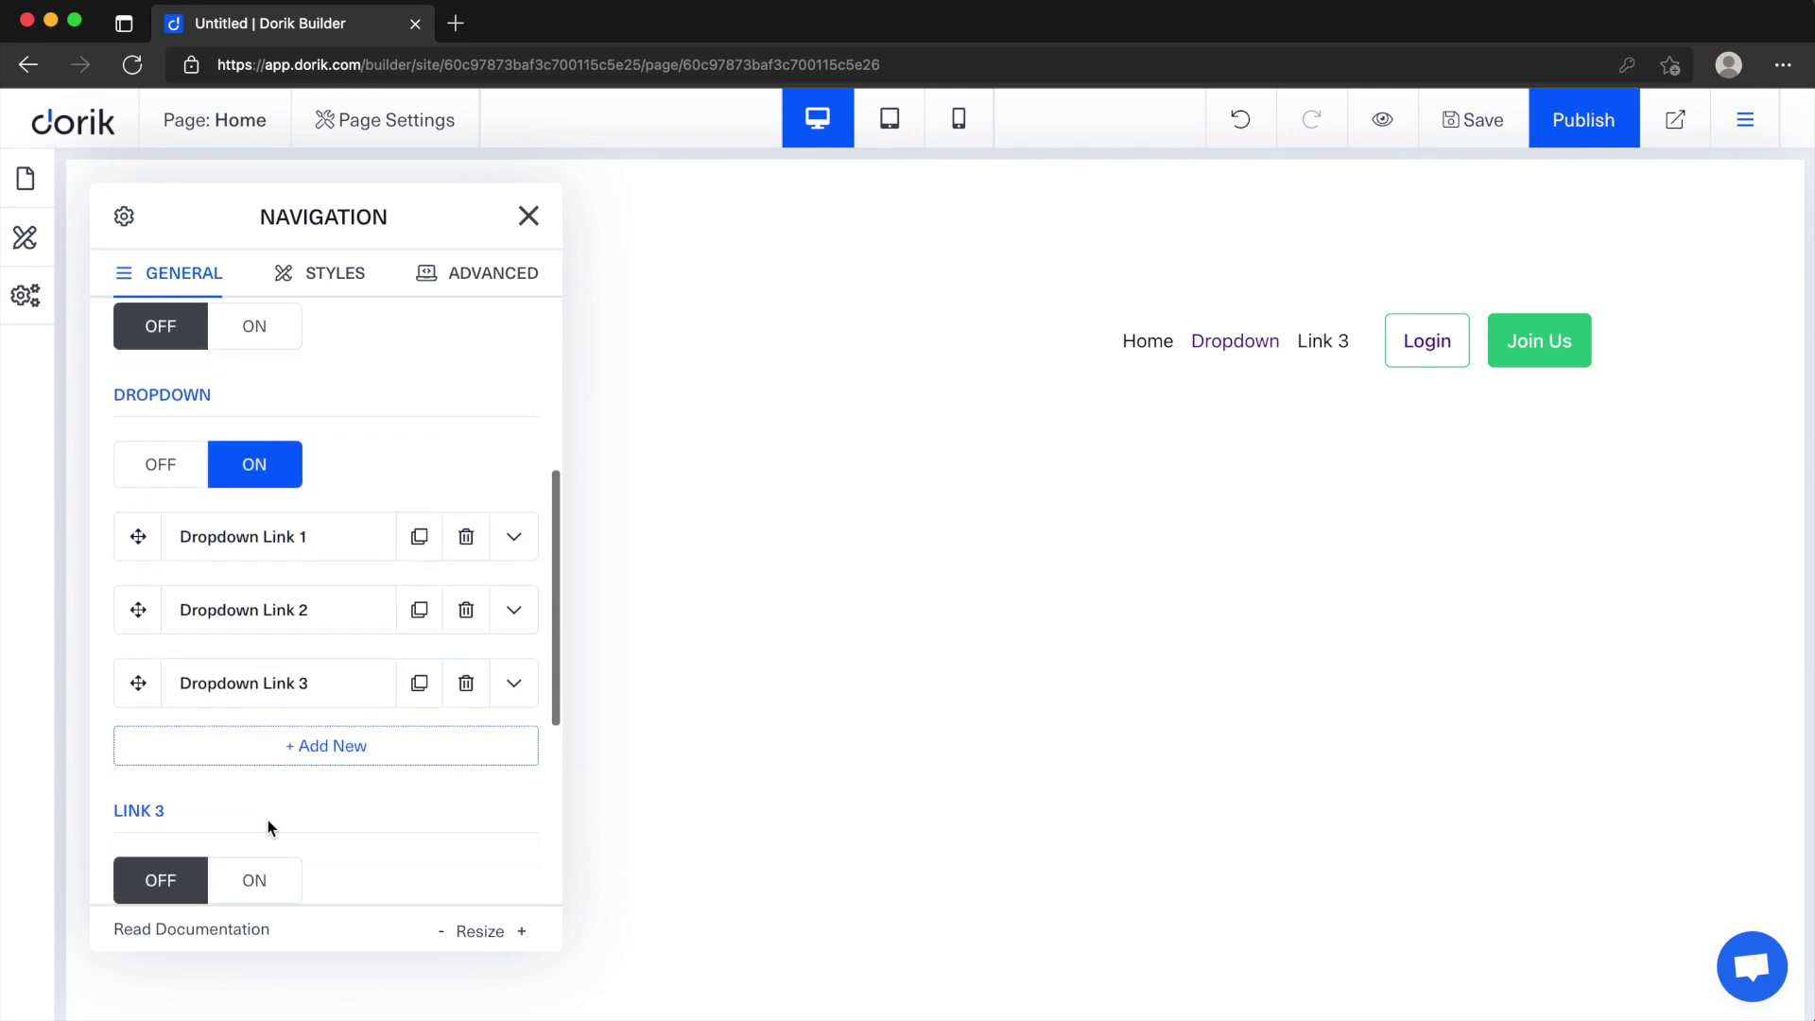
{"action": "scroll", "coordinate": [275, 721], "scroll_direction": "up", "scroll_amount": 6}
{"action": "left_click", "coordinate": [389, 433]}
{"action": "scroll", "coordinate": [350, 463], "scroll_direction": "down", "scroll_amount": 2}
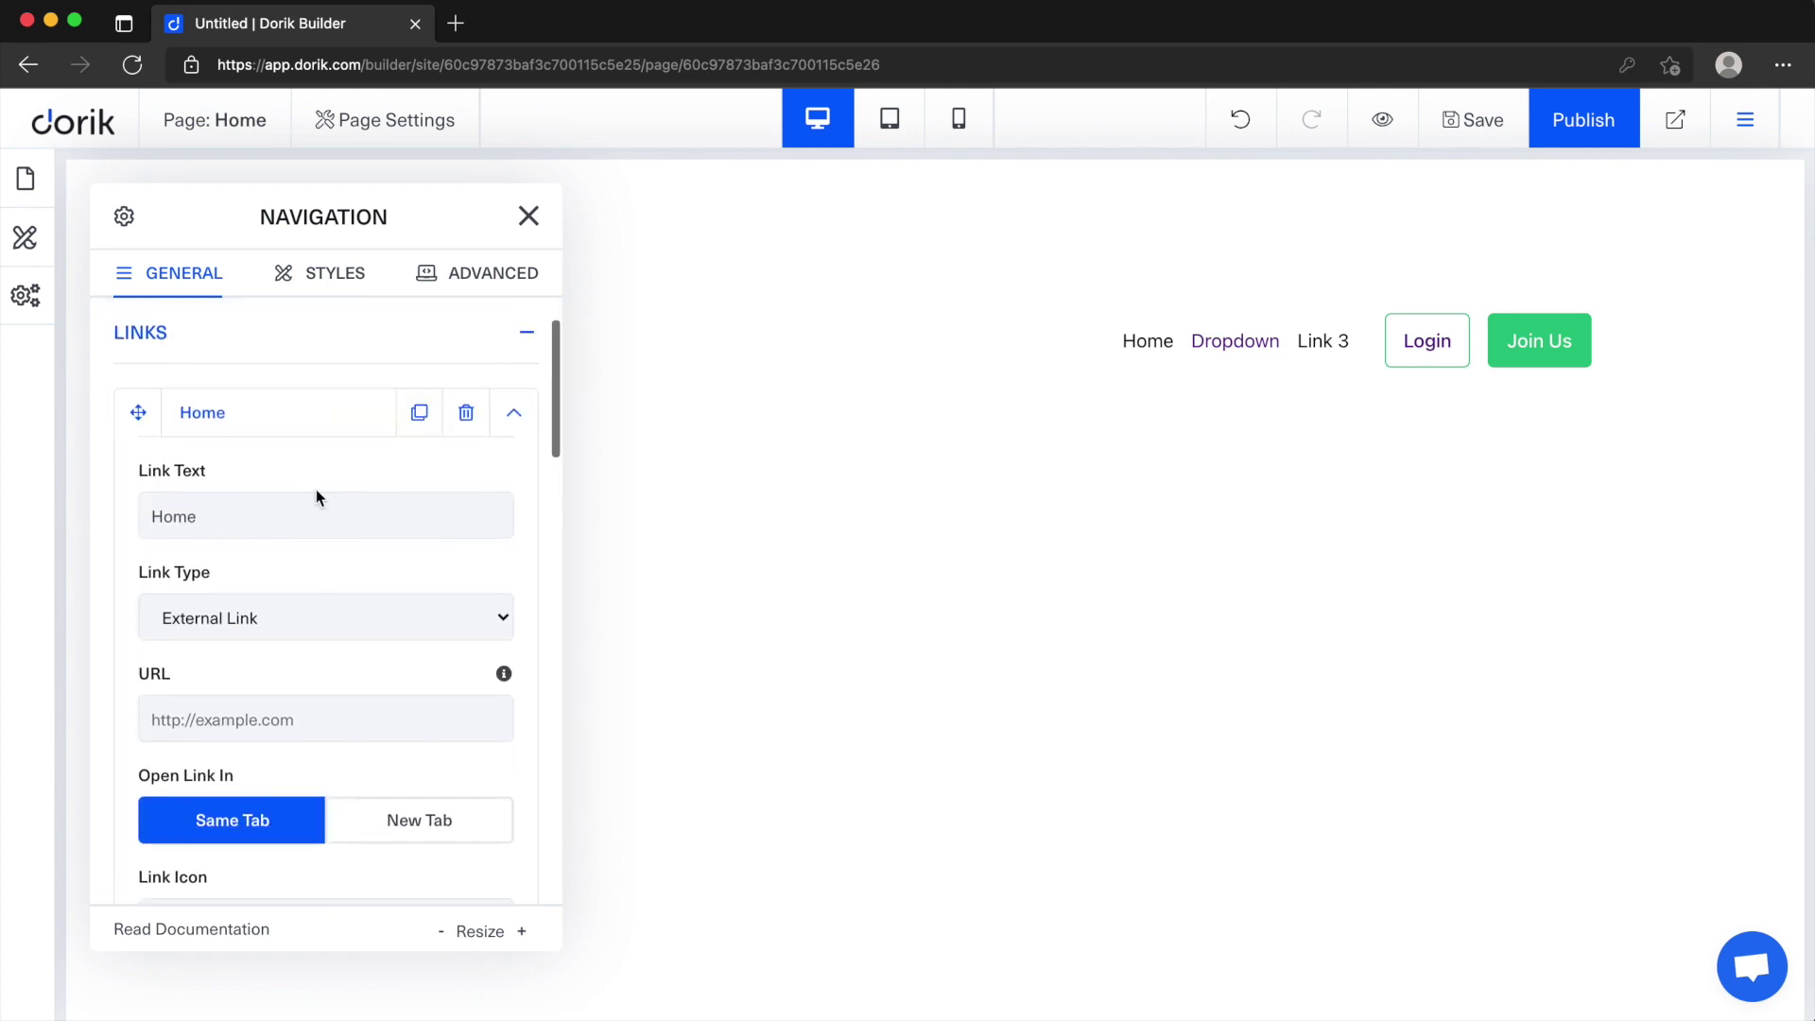
{"action": "left_click", "coordinate": [511, 412]}
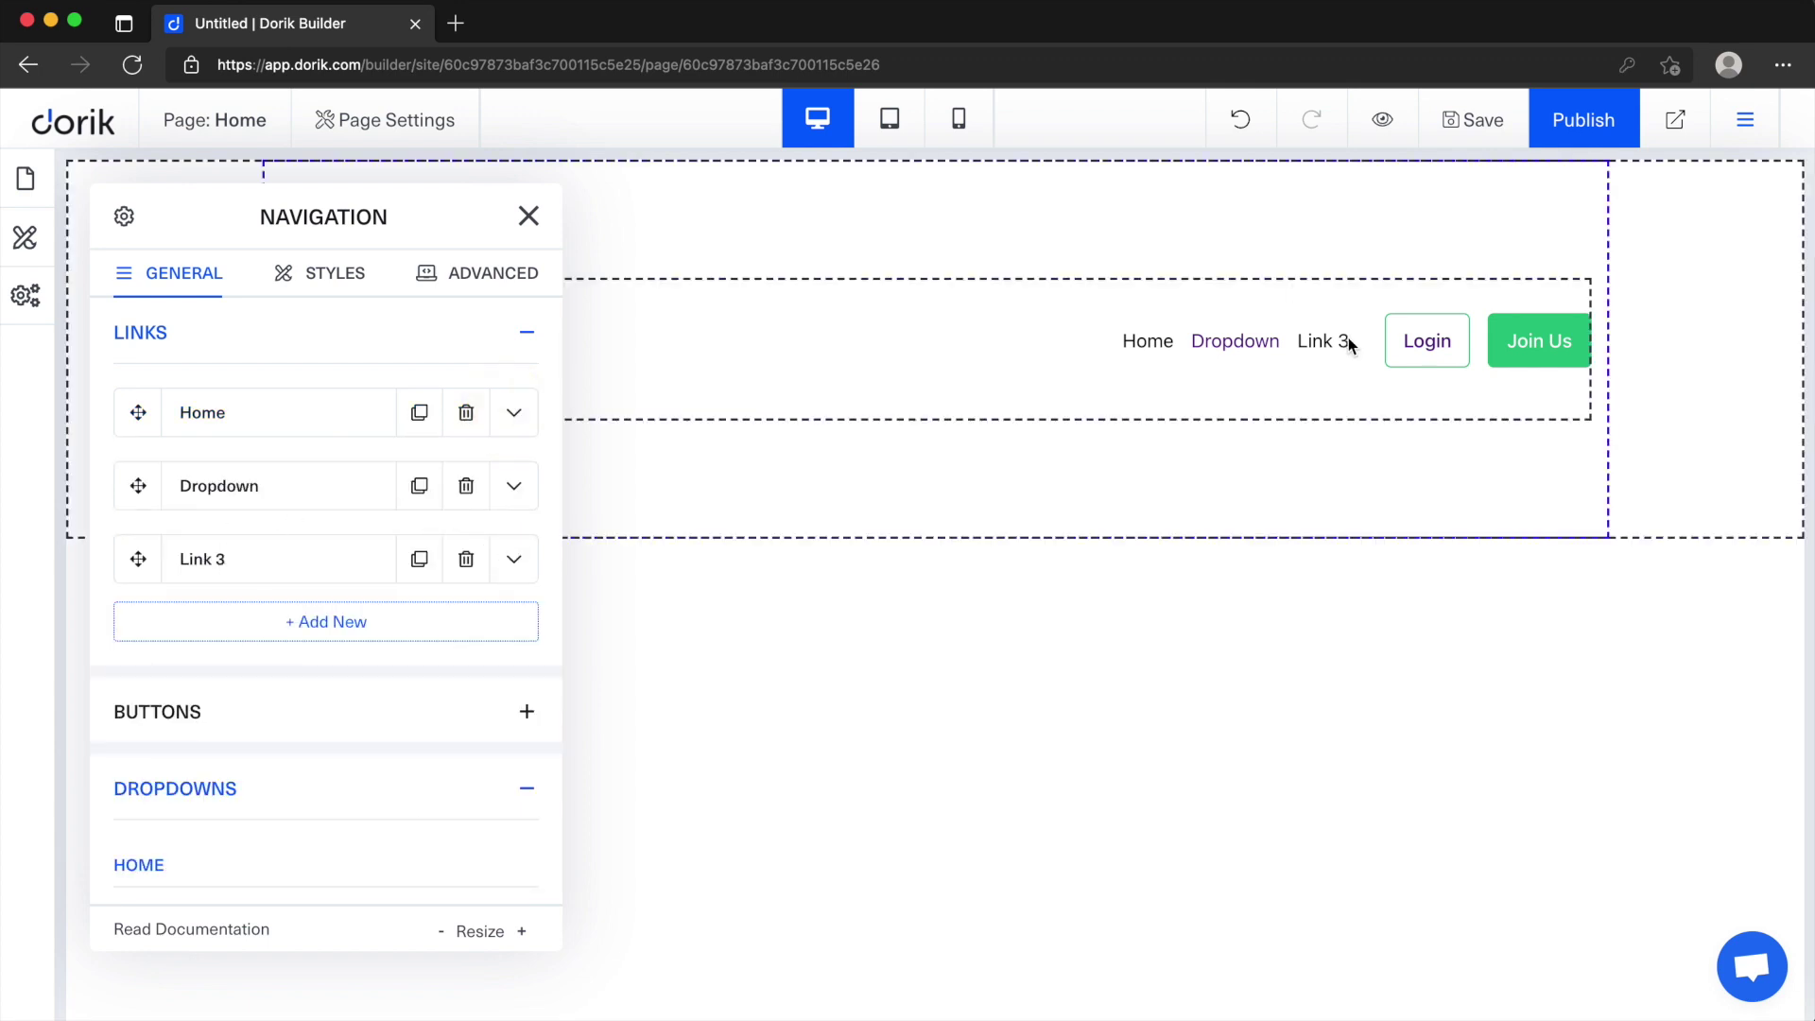
{"action": "scroll", "coordinate": [326, 619], "scroll_direction": "down", "scroll_amount": 2}
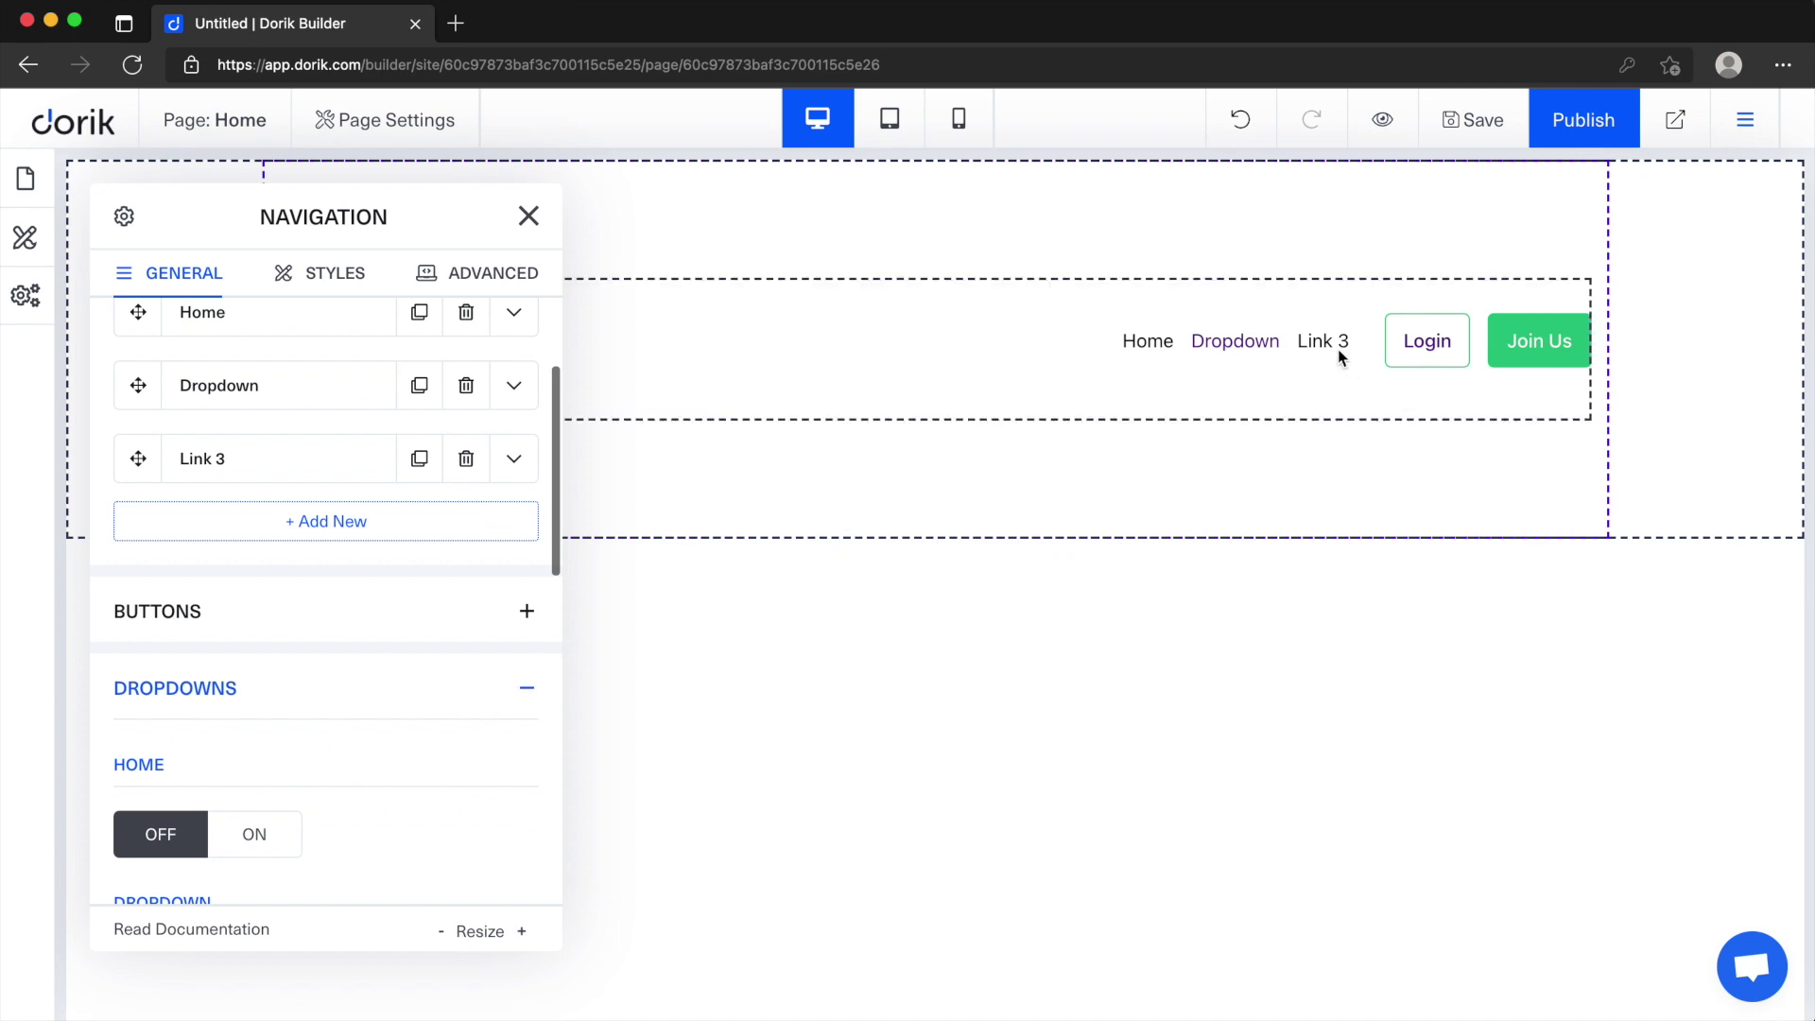
{"action": "scroll", "coordinate": [397, 620], "scroll_direction": "down", "scroll_amount": 10}
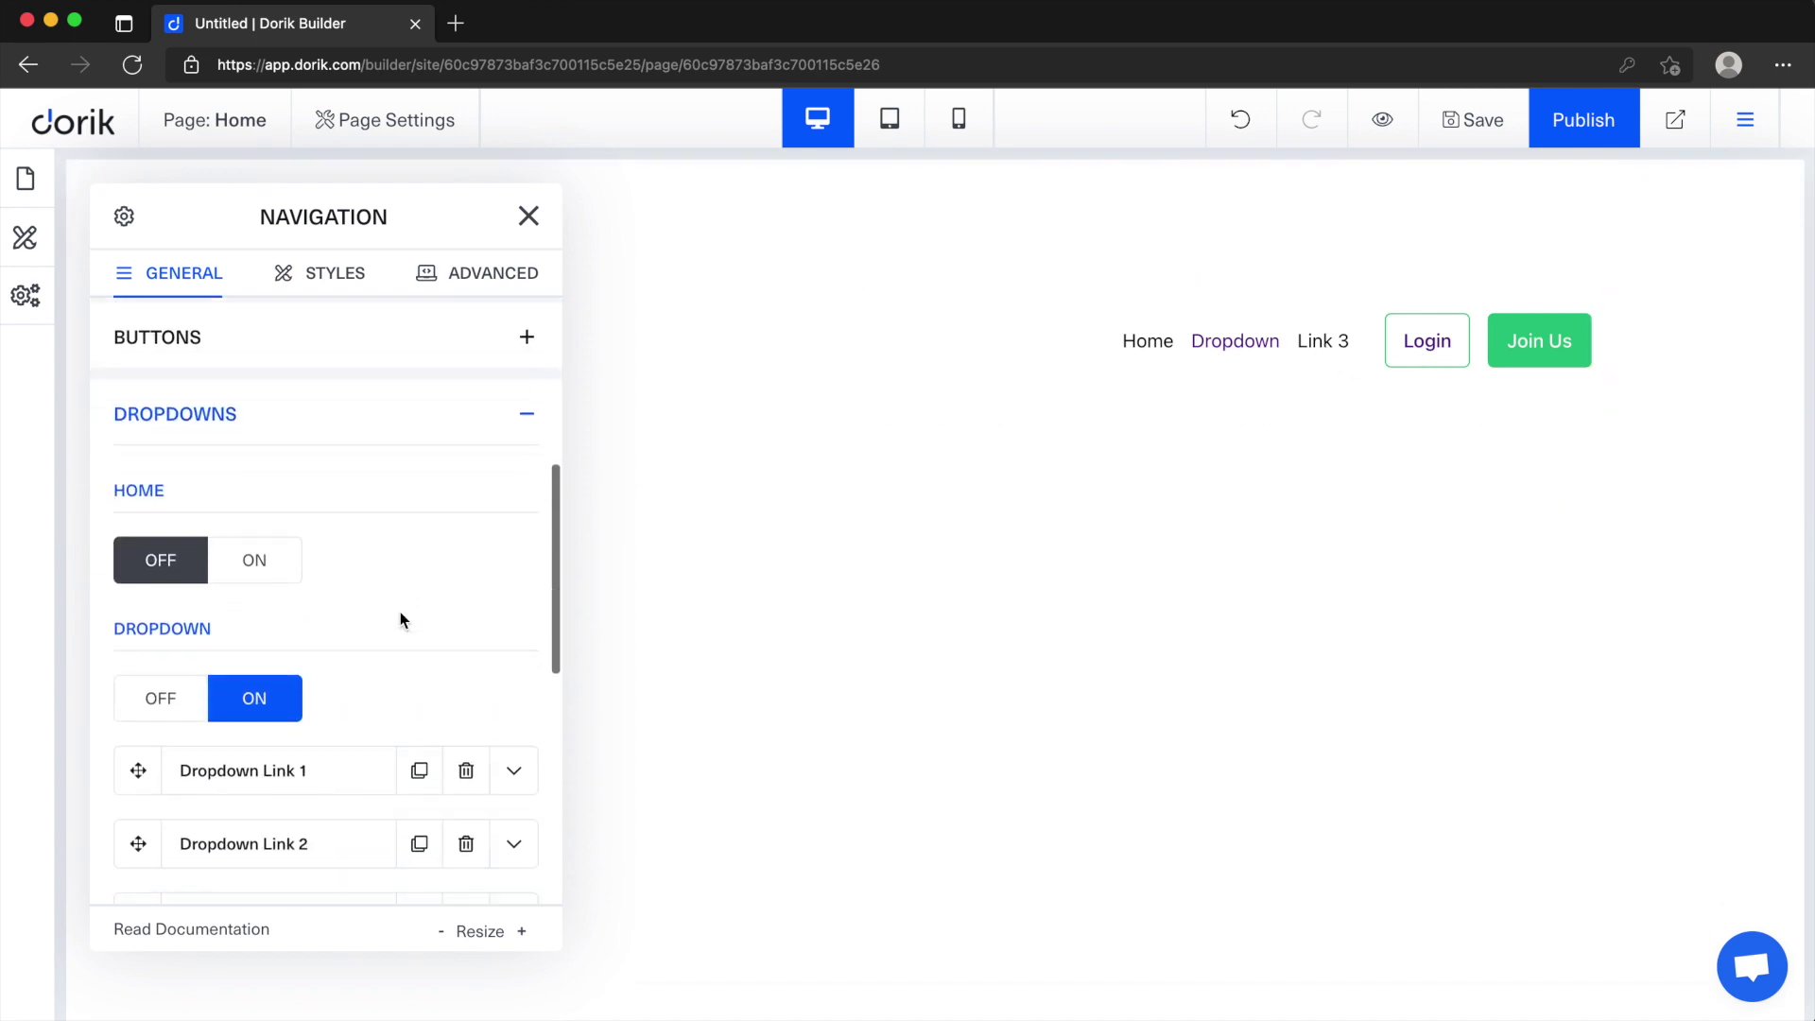
{"action": "left_click", "coordinate": [283, 827]}
Step: Add a new item under Link 3's dropdown and name it 'Dropdown Link 3'
{"action": "scroll", "coordinate": [314, 768], "scroll_direction": "down", "scroll_amount": 5}
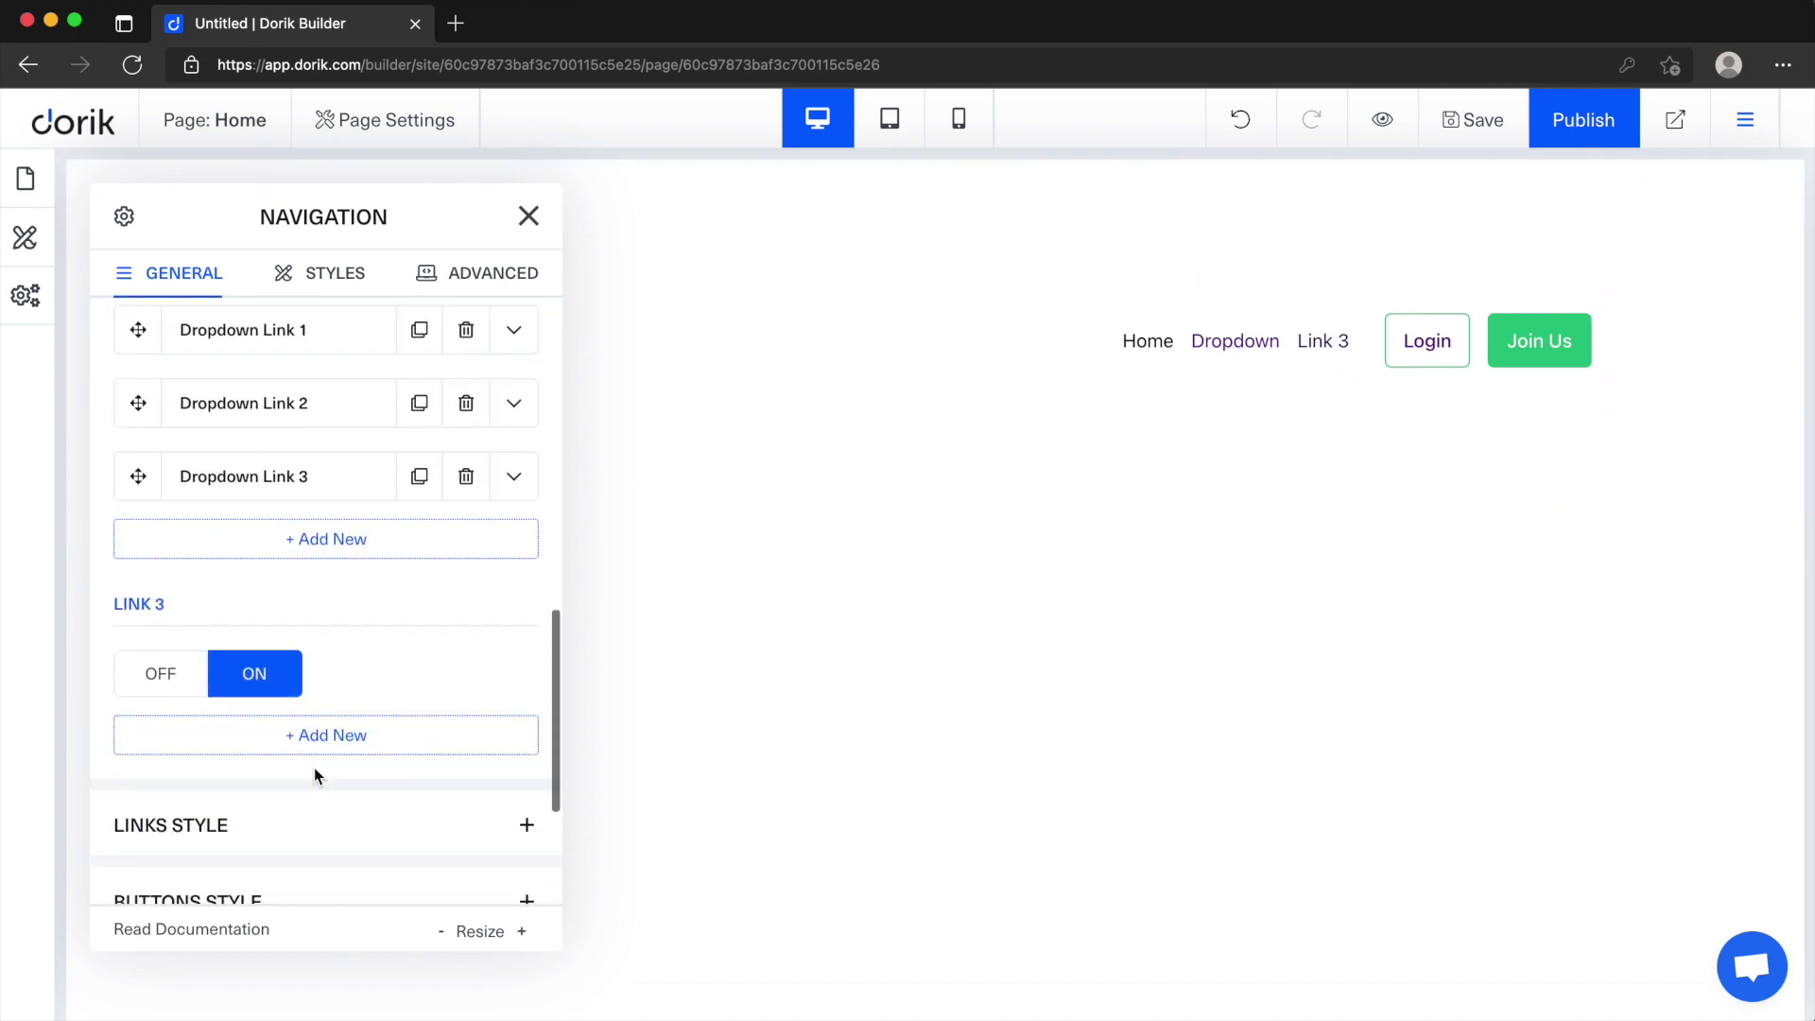
{"action": "left_click", "coordinate": [322, 627]}
{"action": "scroll", "coordinate": [341, 709], "scroll_direction": "down", "scroll_amount": 3}
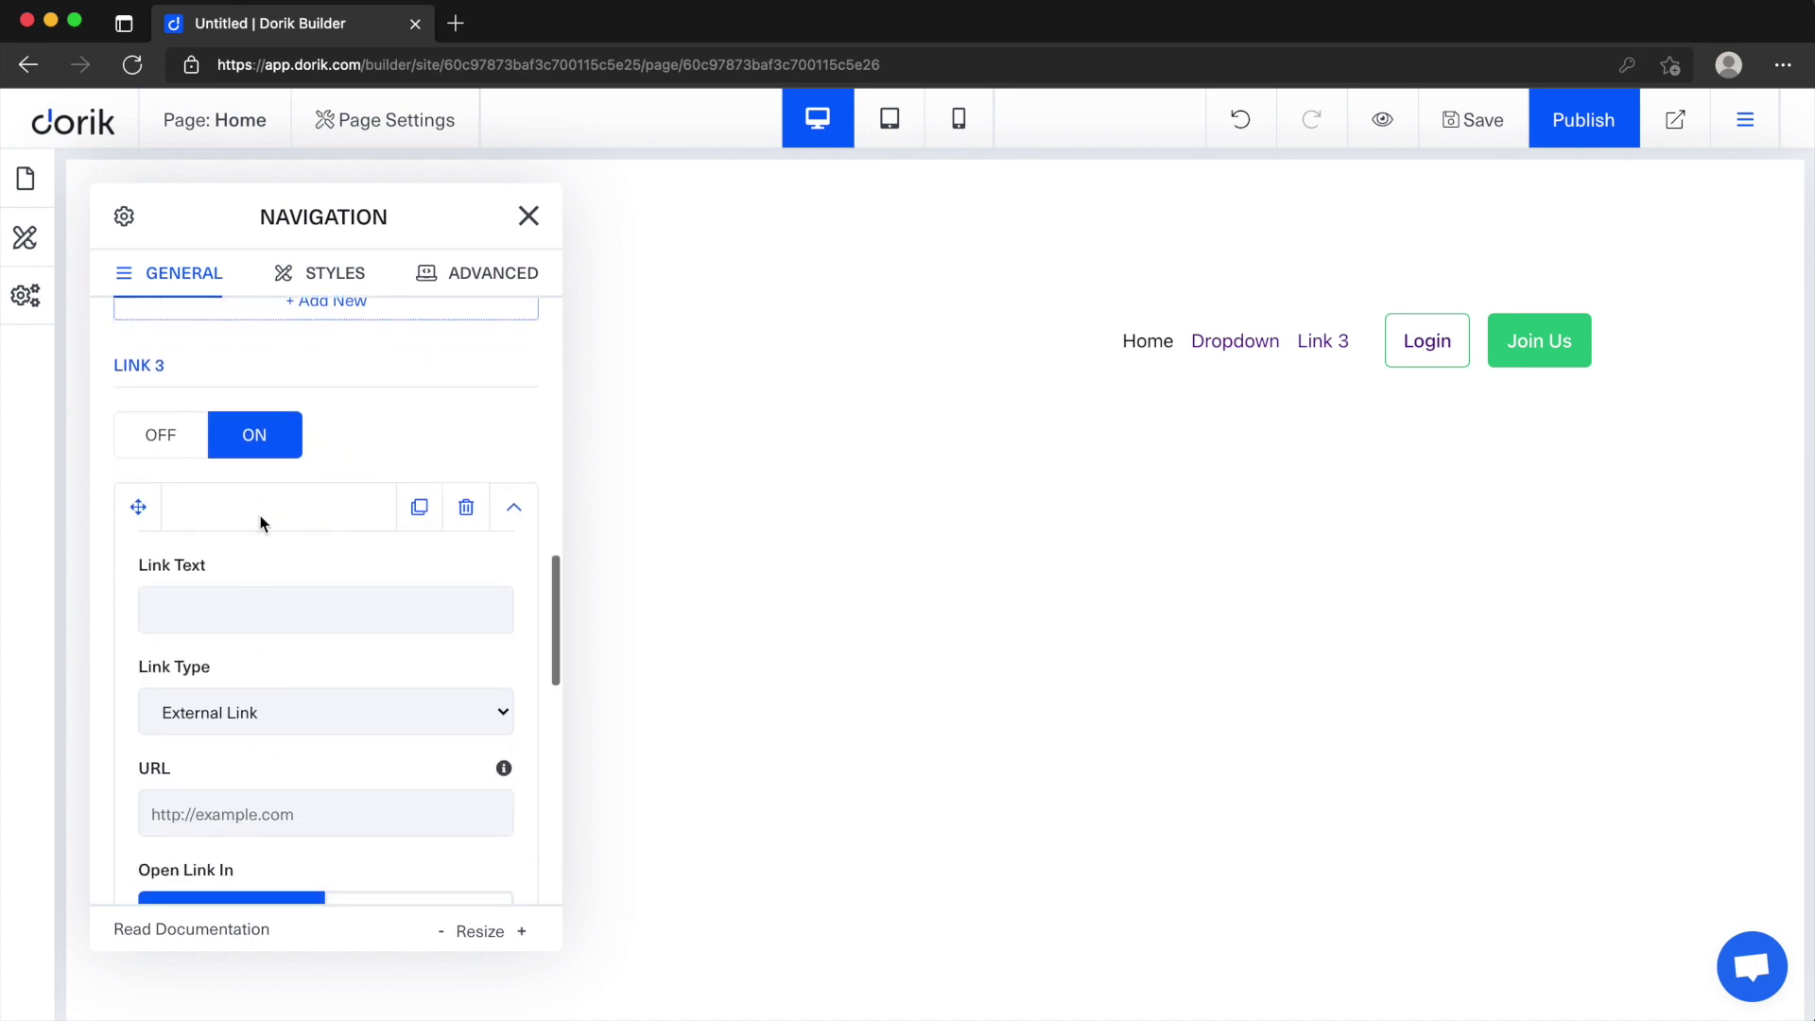
{"action": "left_click", "coordinate": [266, 622]}
{"action": "type", "text": "D"}
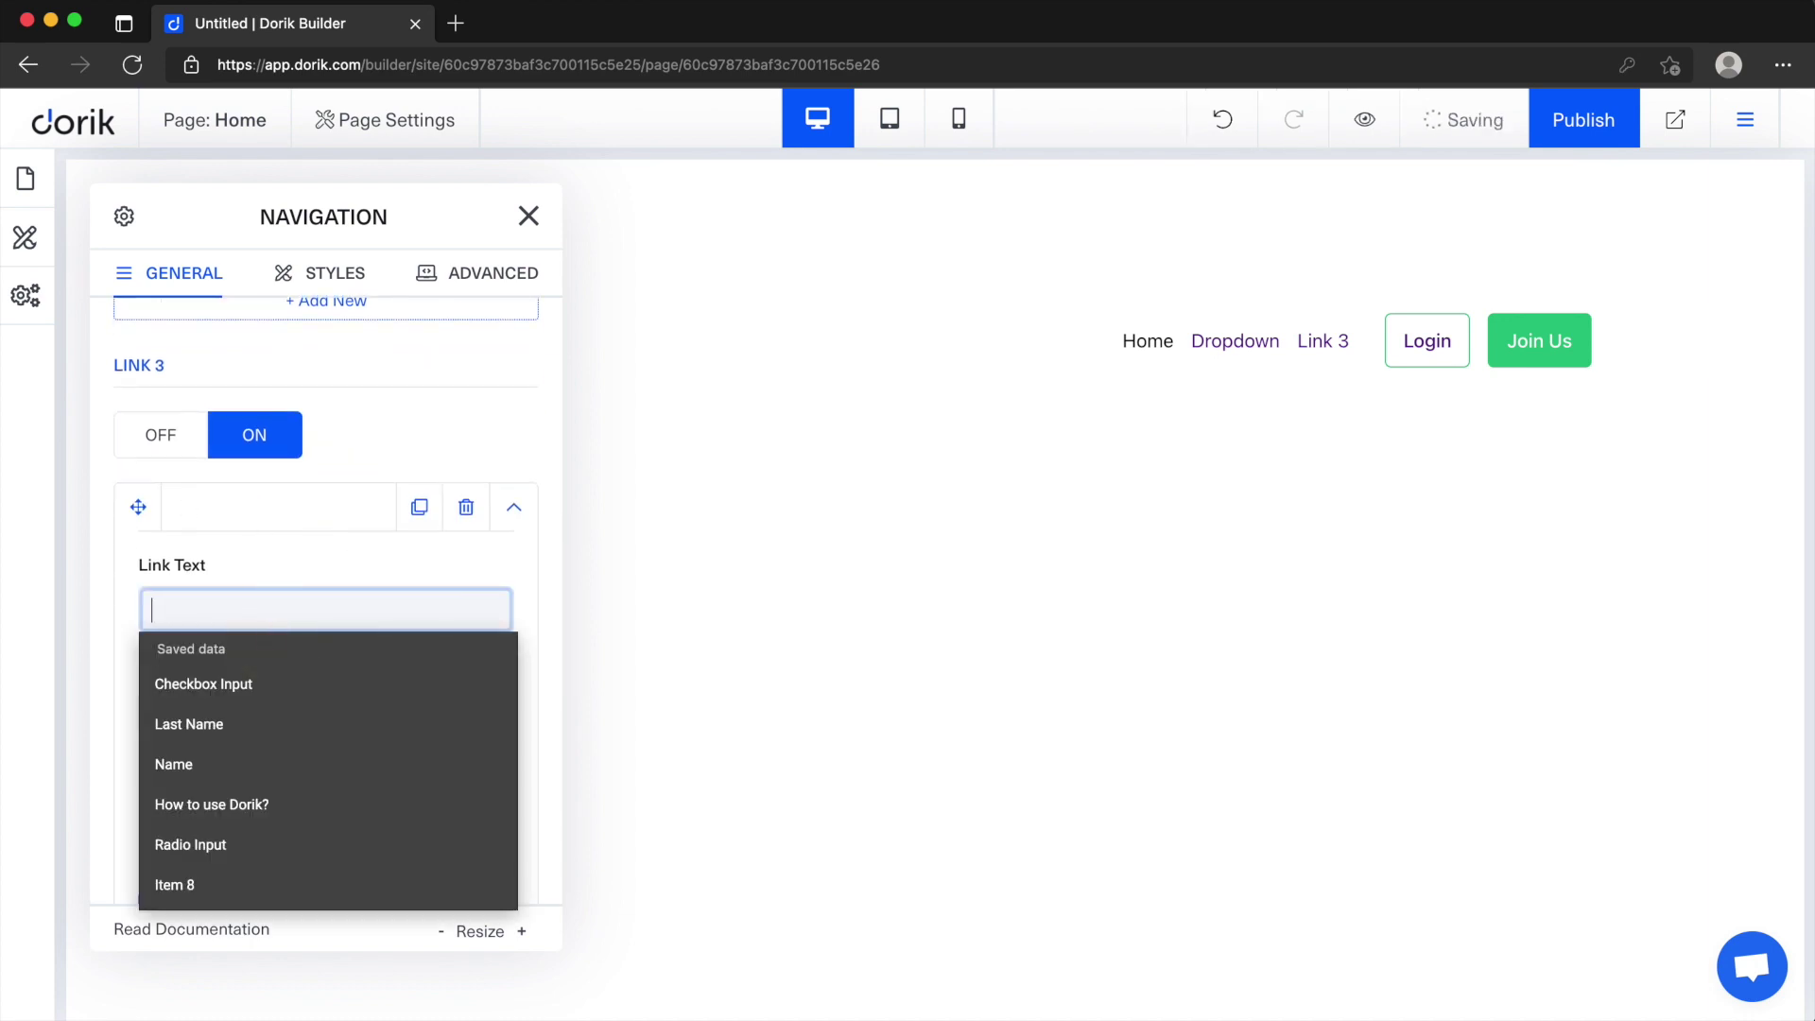
{"action": "type", "text": "ropdown"}
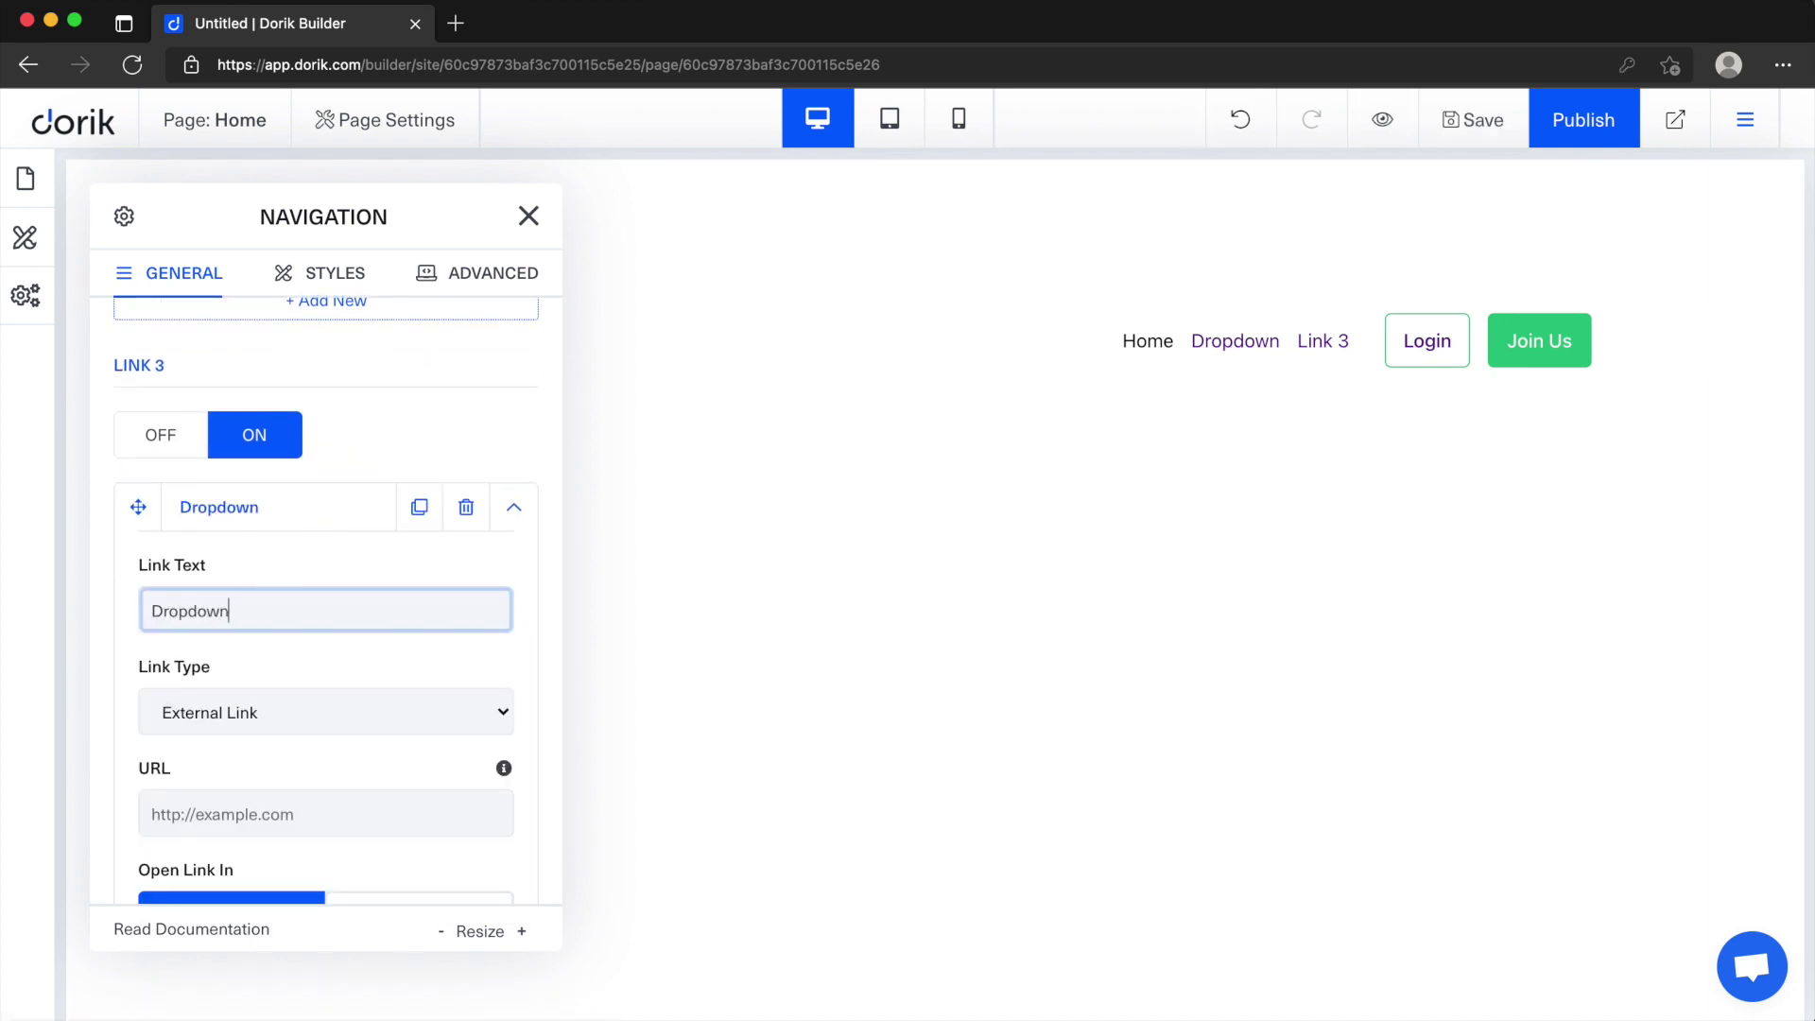
{"action": "type", "text": " Link 3"}
{"action": "left_click", "coordinate": [314, 559]}
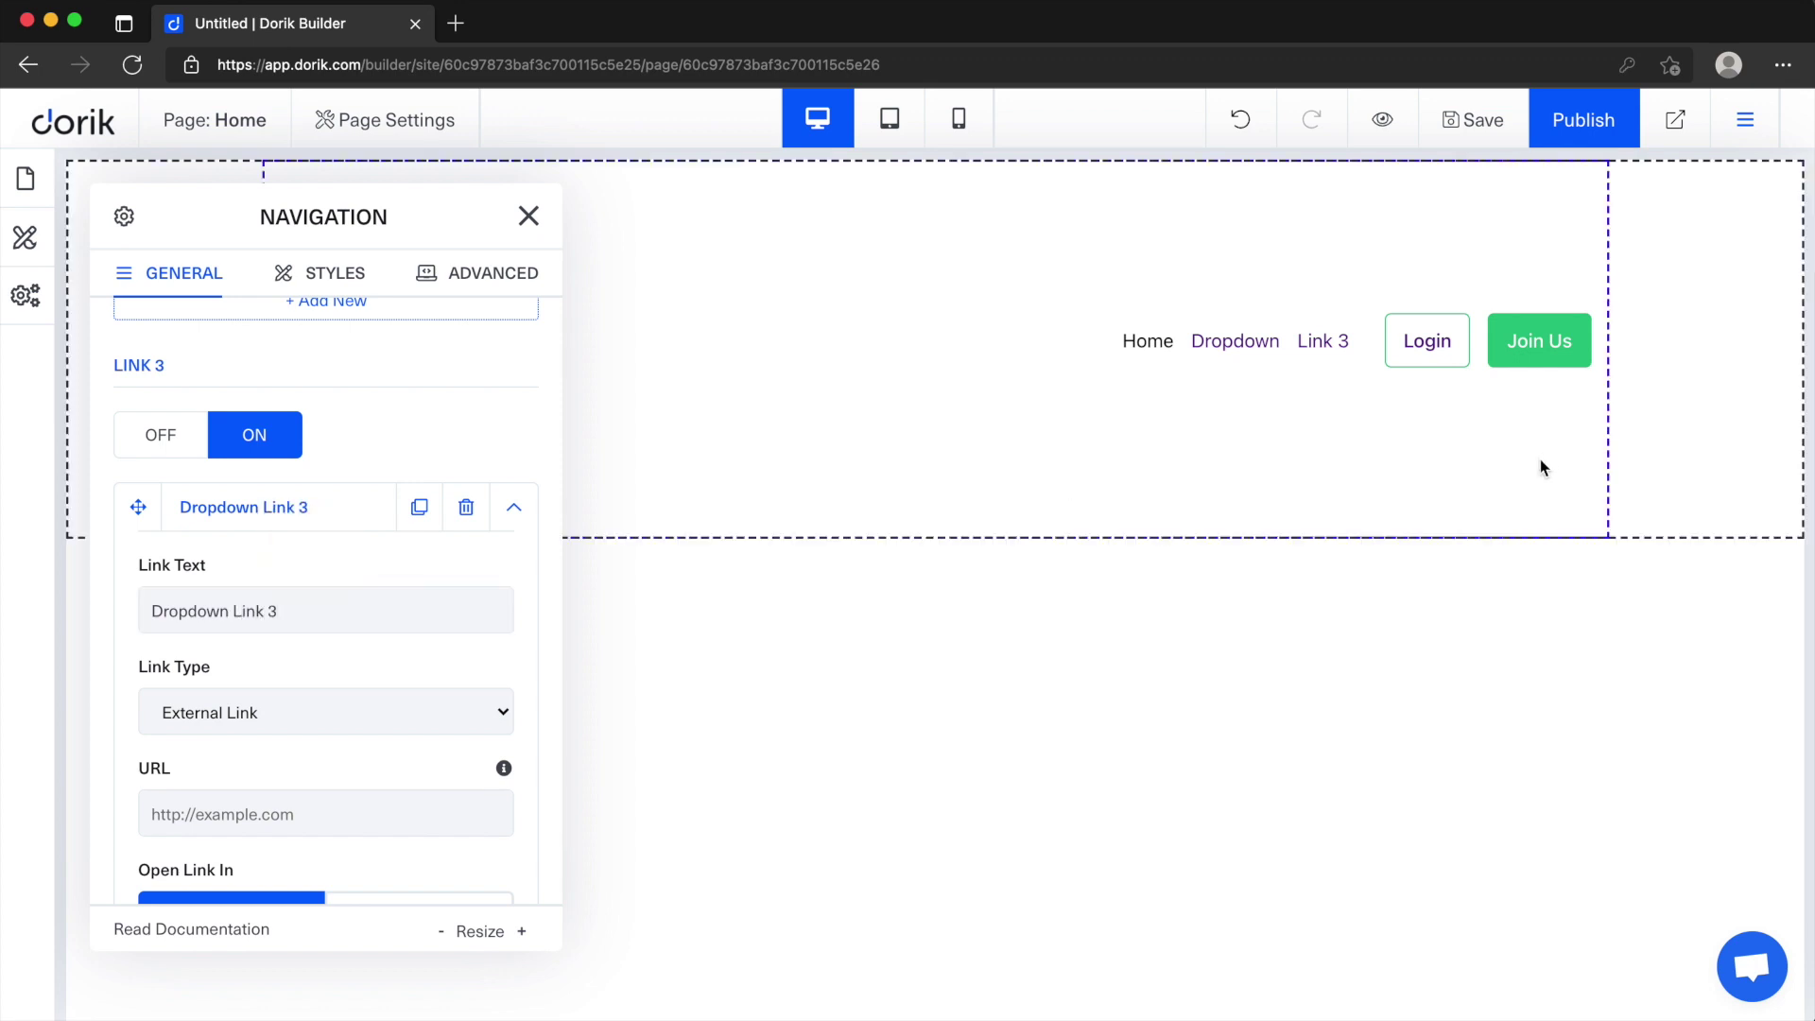
{"action": "mouse_move", "coordinate": [1323, 352]}
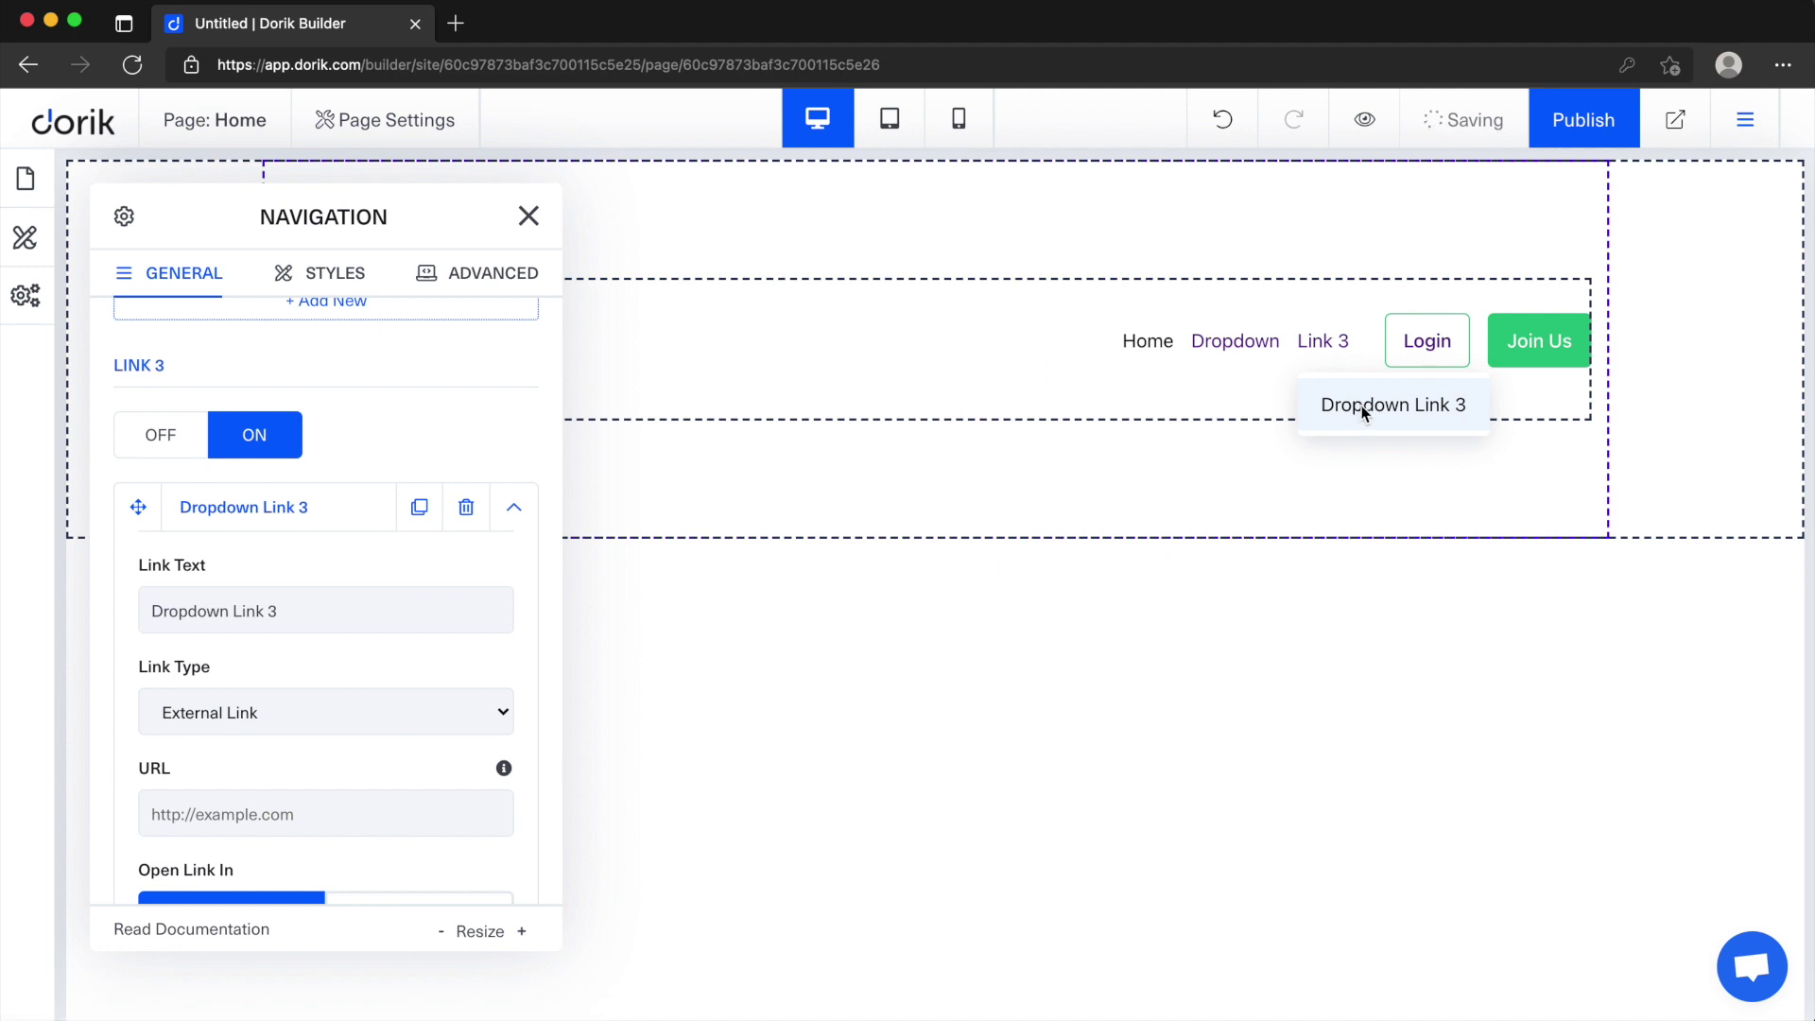
Step: Set Dropdown Link 3's link type to Page
{"action": "scroll", "coordinate": [236, 665], "scroll_direction": "down", "scroll_amount": 2}
{"action": "left_click", "coordinate": [288, 631]}
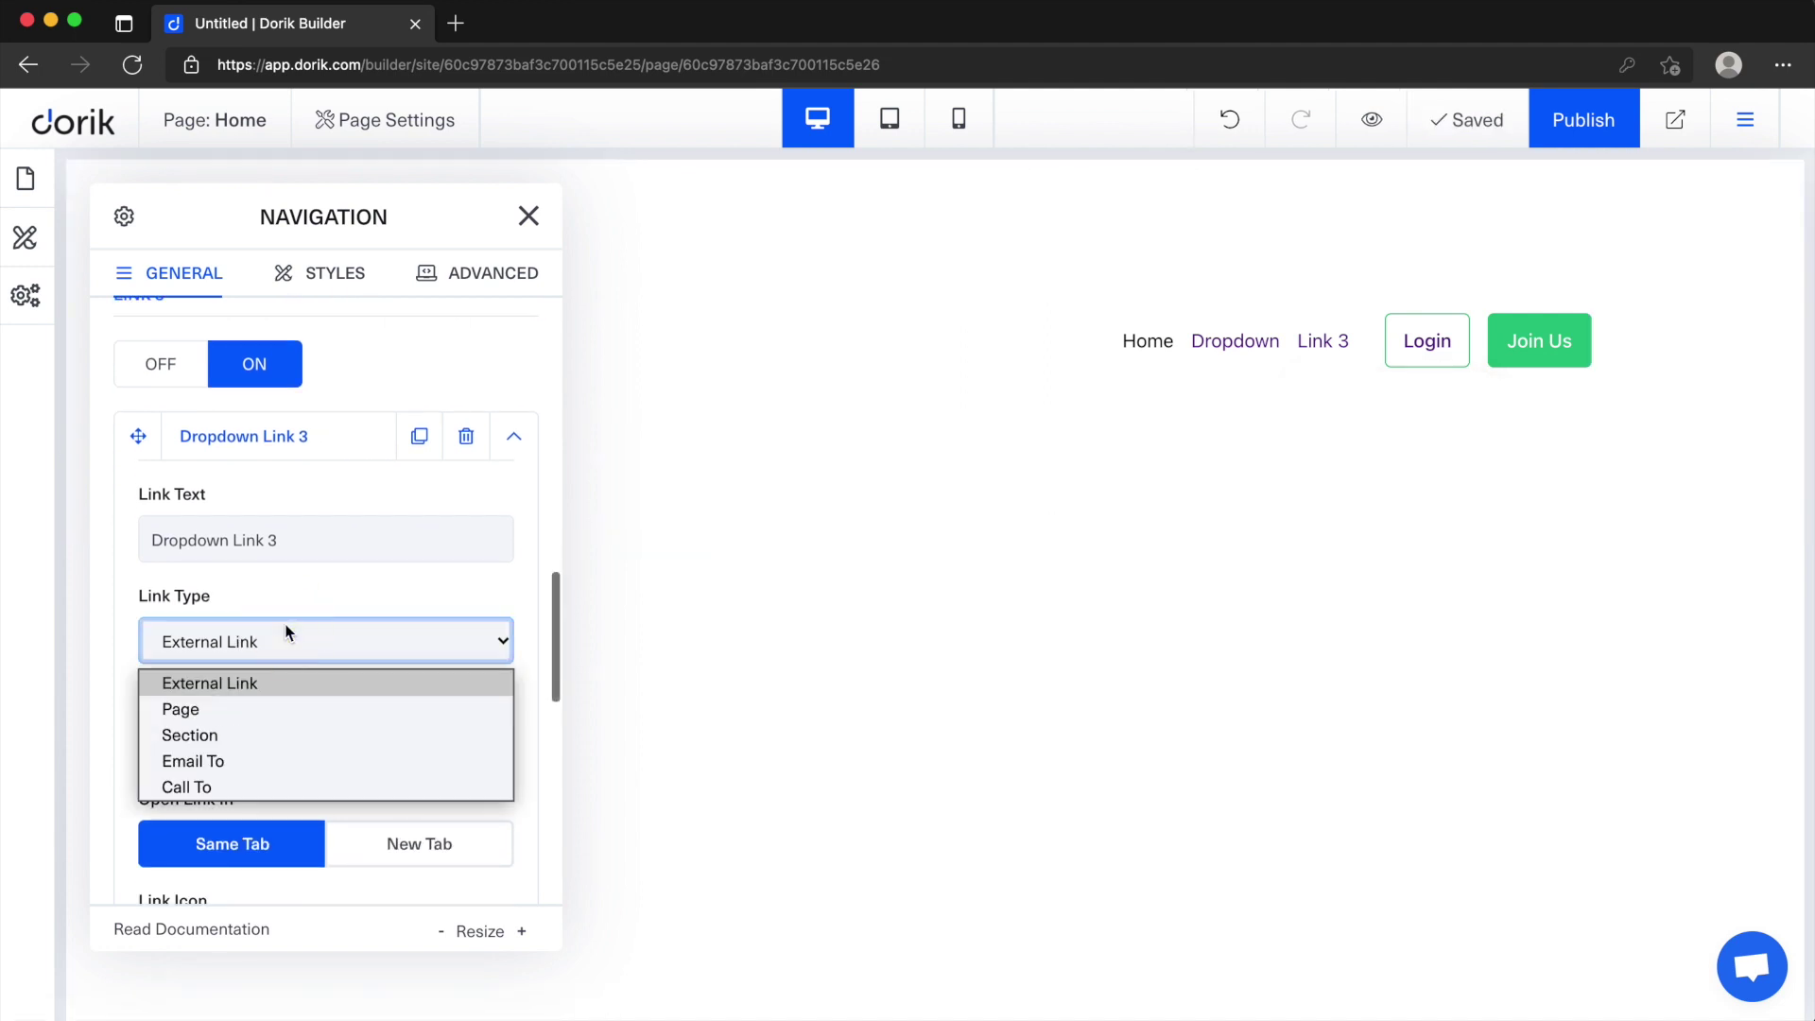
{"action": "left_click", "coordinate": [238, 707]}
{"action": "scroll", "coordinate": [284, 700], "scroll_direction": "down", "scroll_amount": 2}
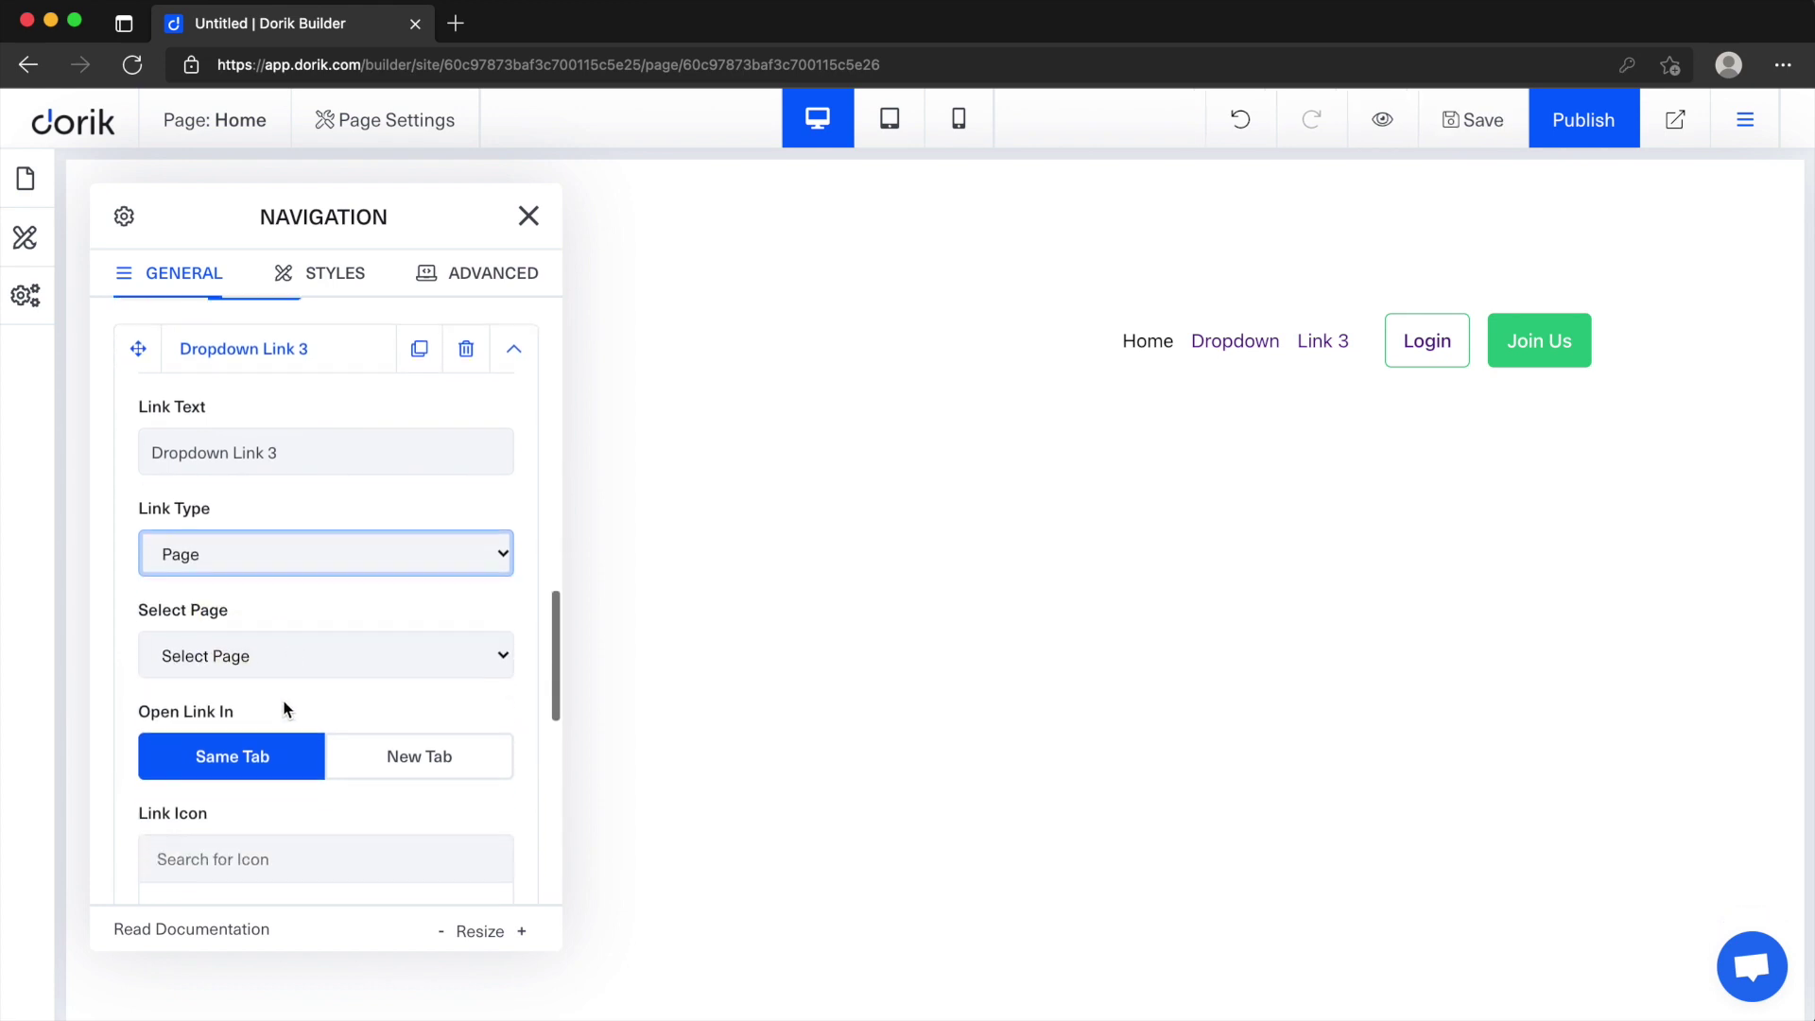
{"action": "left_click", "coordinate": [242, 603]}
Step: Point Dropdown Link 3 at the Home page, keeping Page as its link type
{"action": "left_click", "coordinate": [267, 652]}
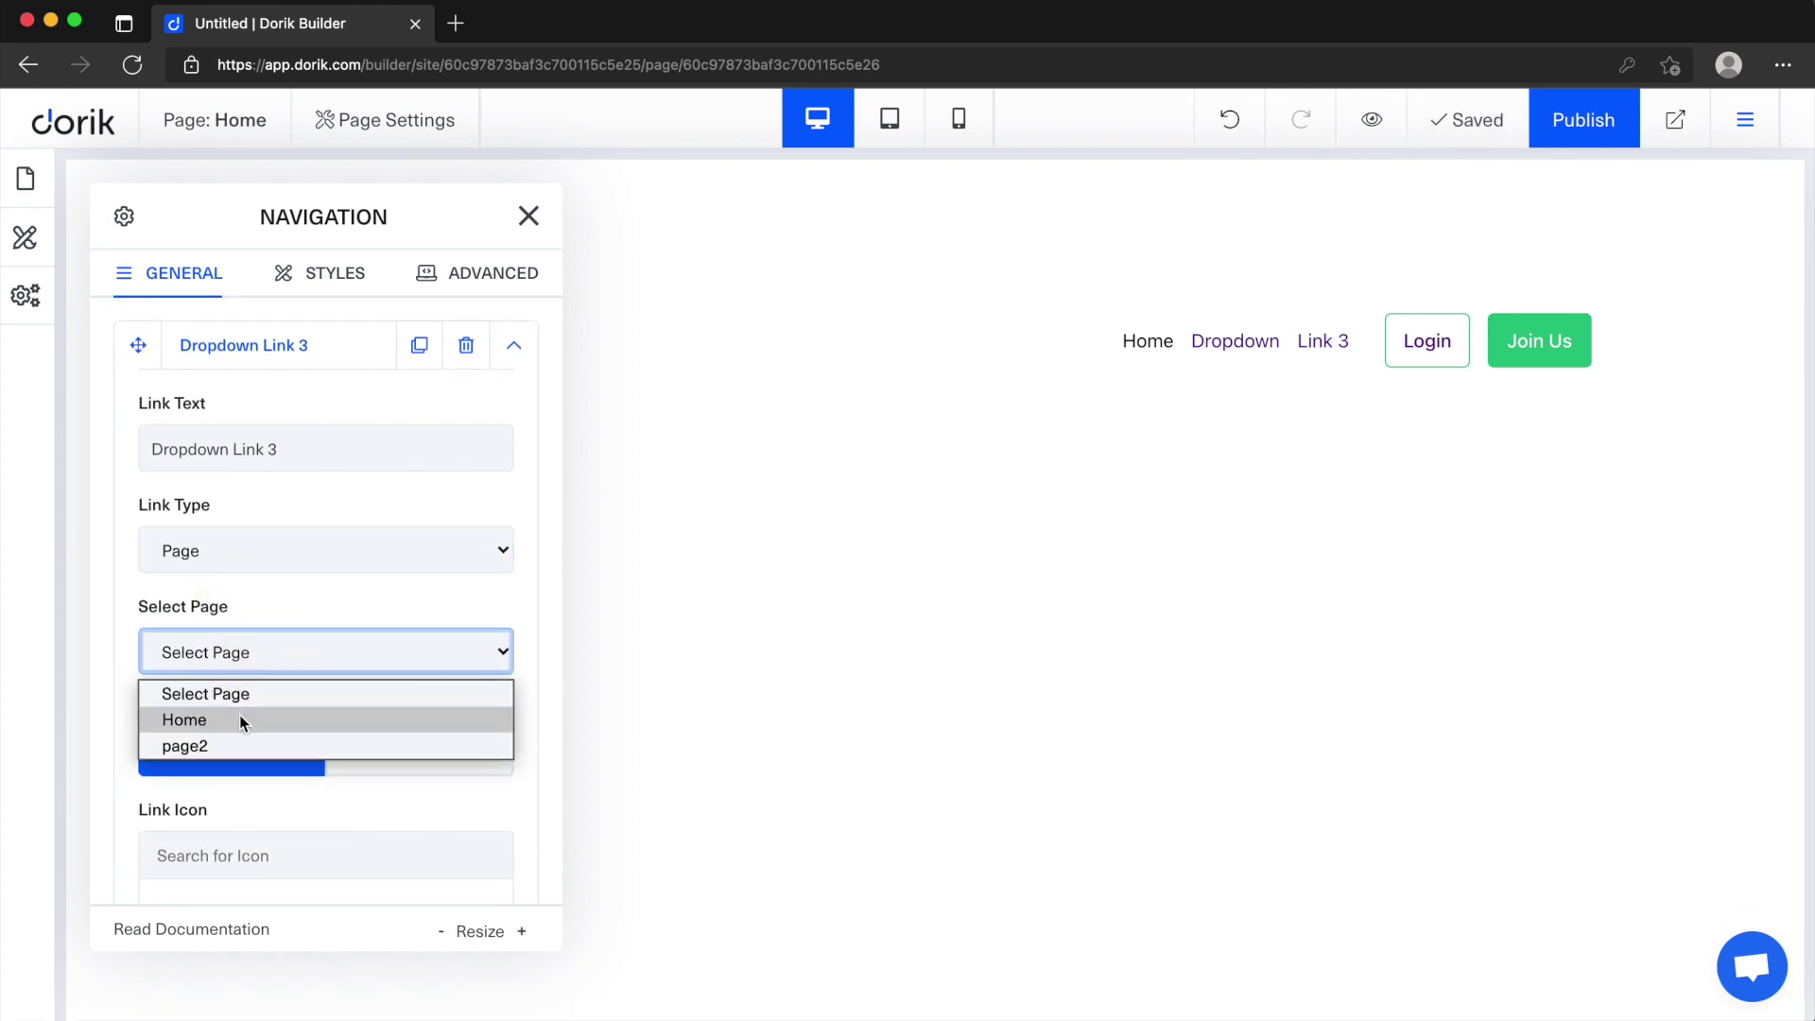
{"action": "left_click", "coordinate": [229, 745]}
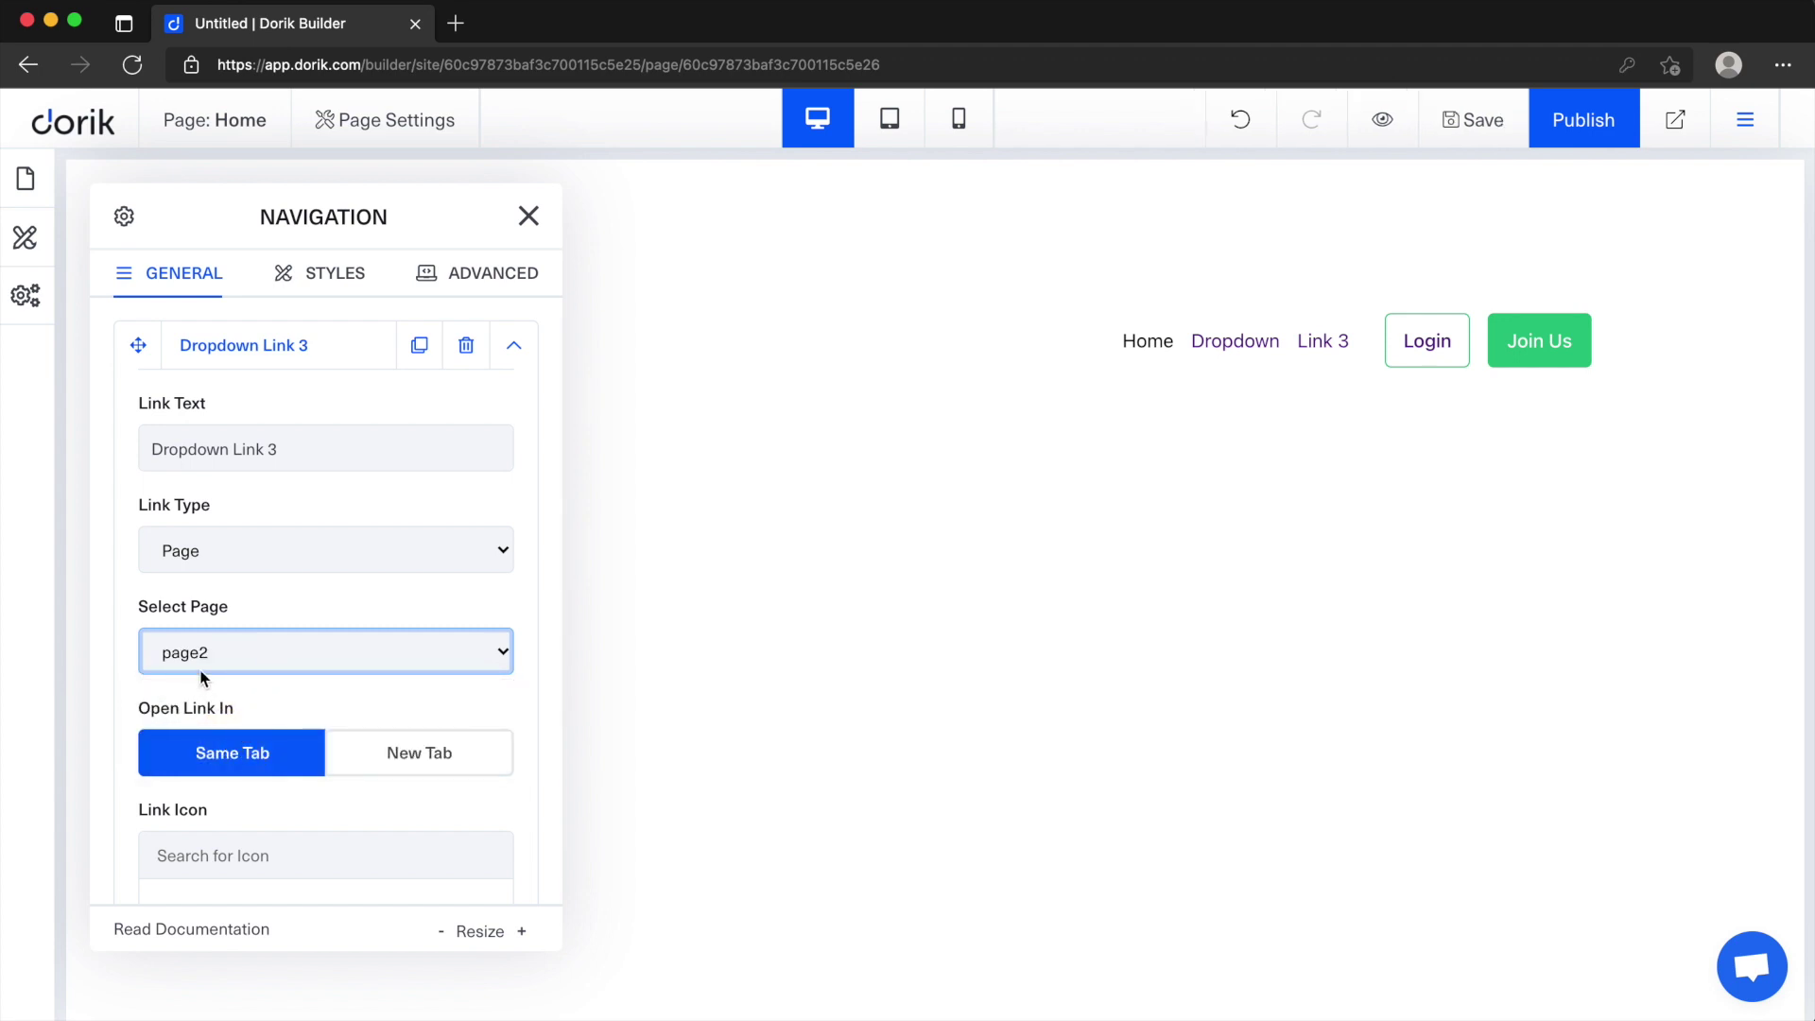
{"action": "left_click", "coordinate": [253, 660]}
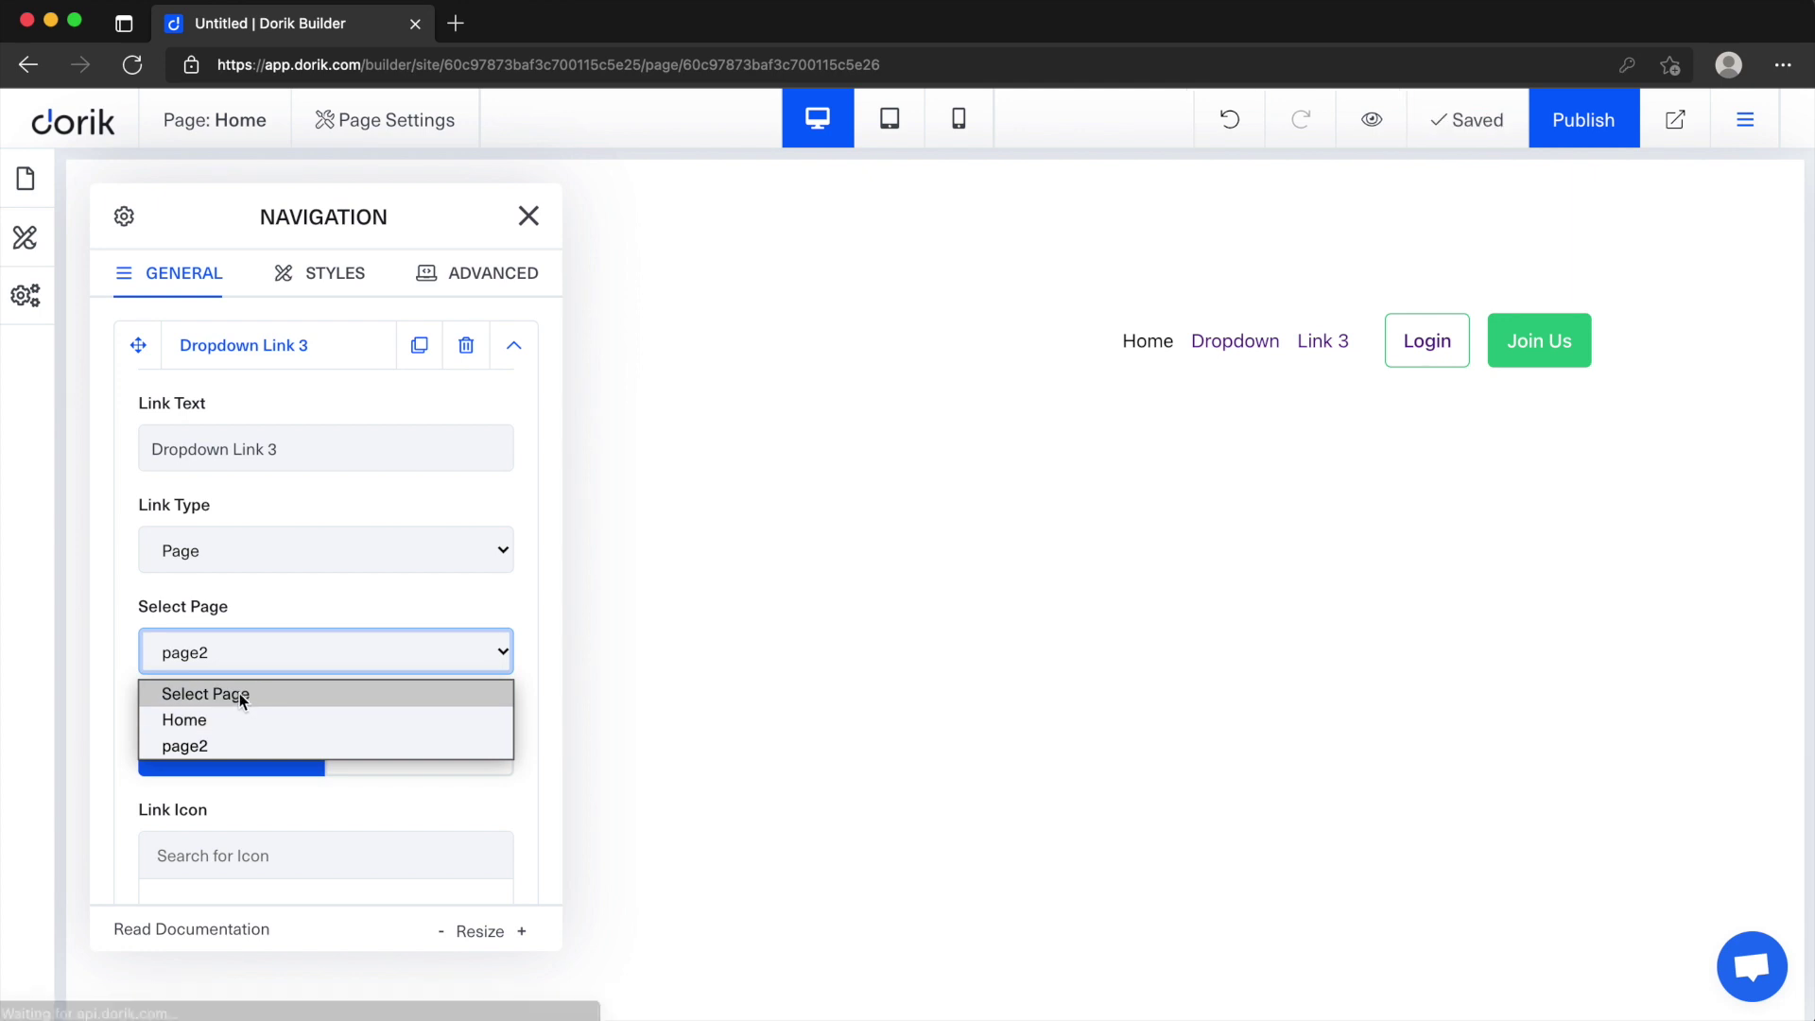
{"action": "left_click", "coordinate": [240, 693]}
{"action": "left_click", "coordinate": [252, 651]}
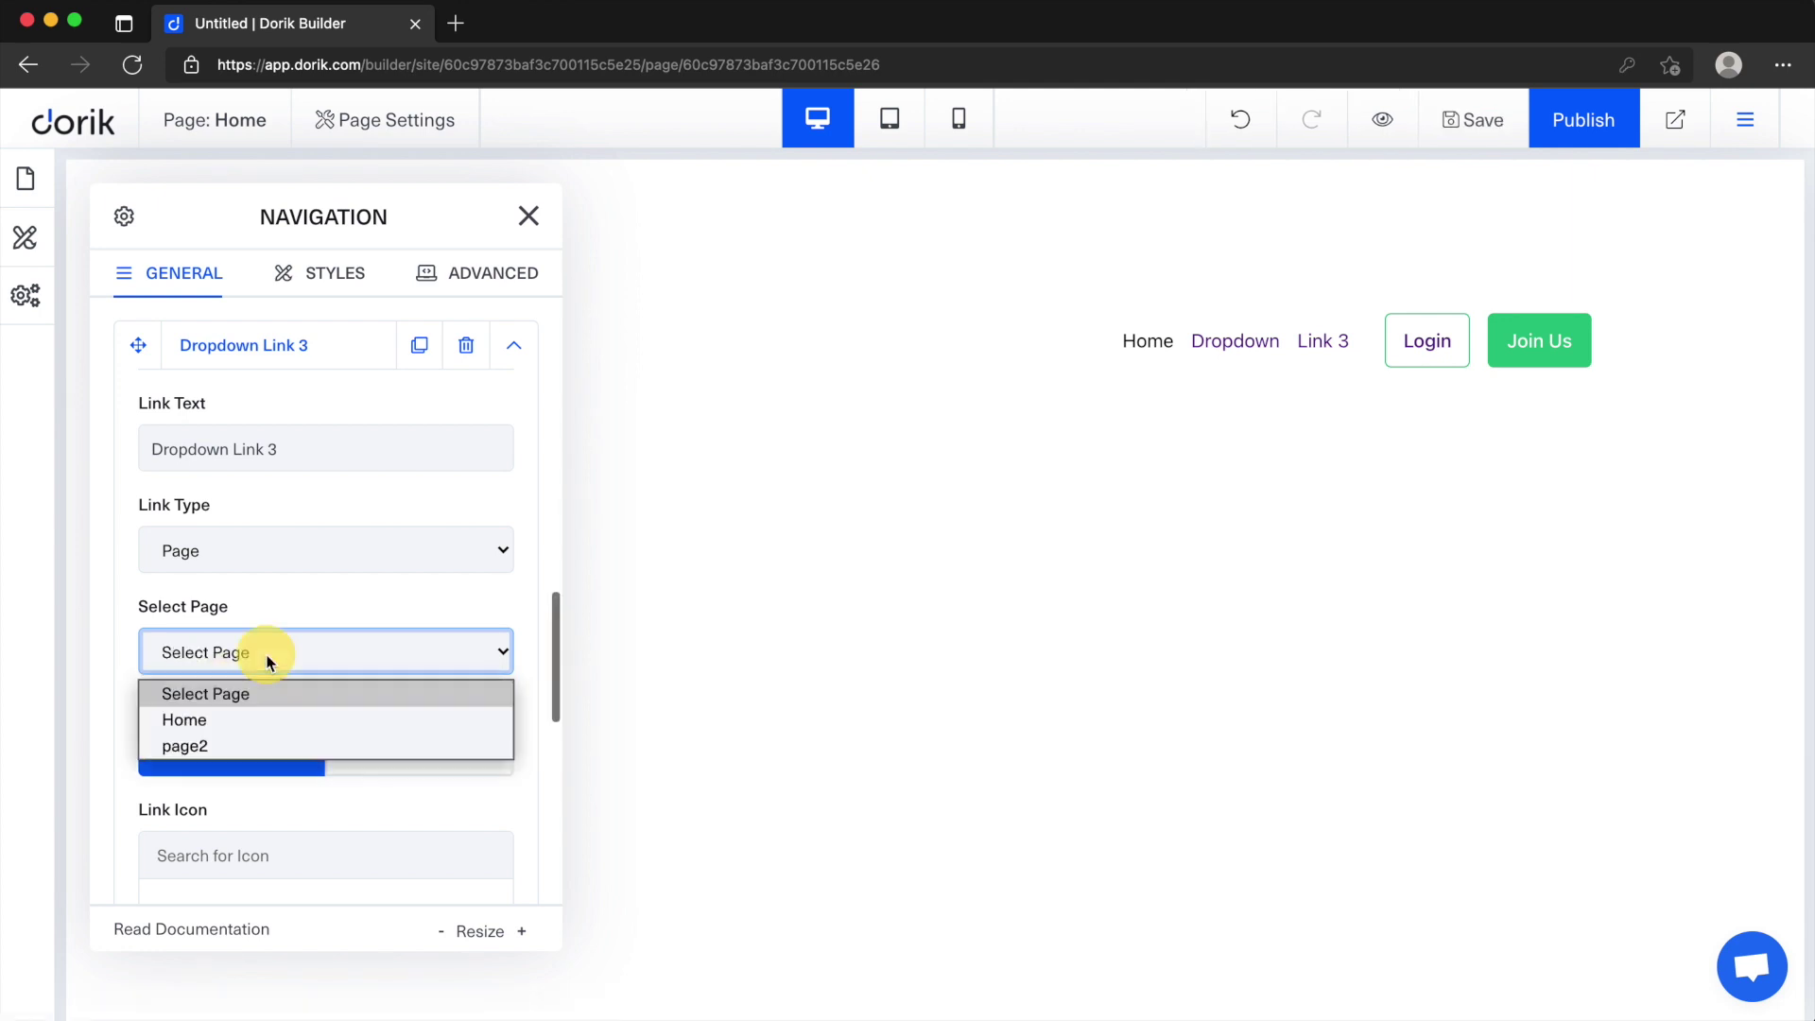
{"action": "left_click", "coordinate": [223, 724]}
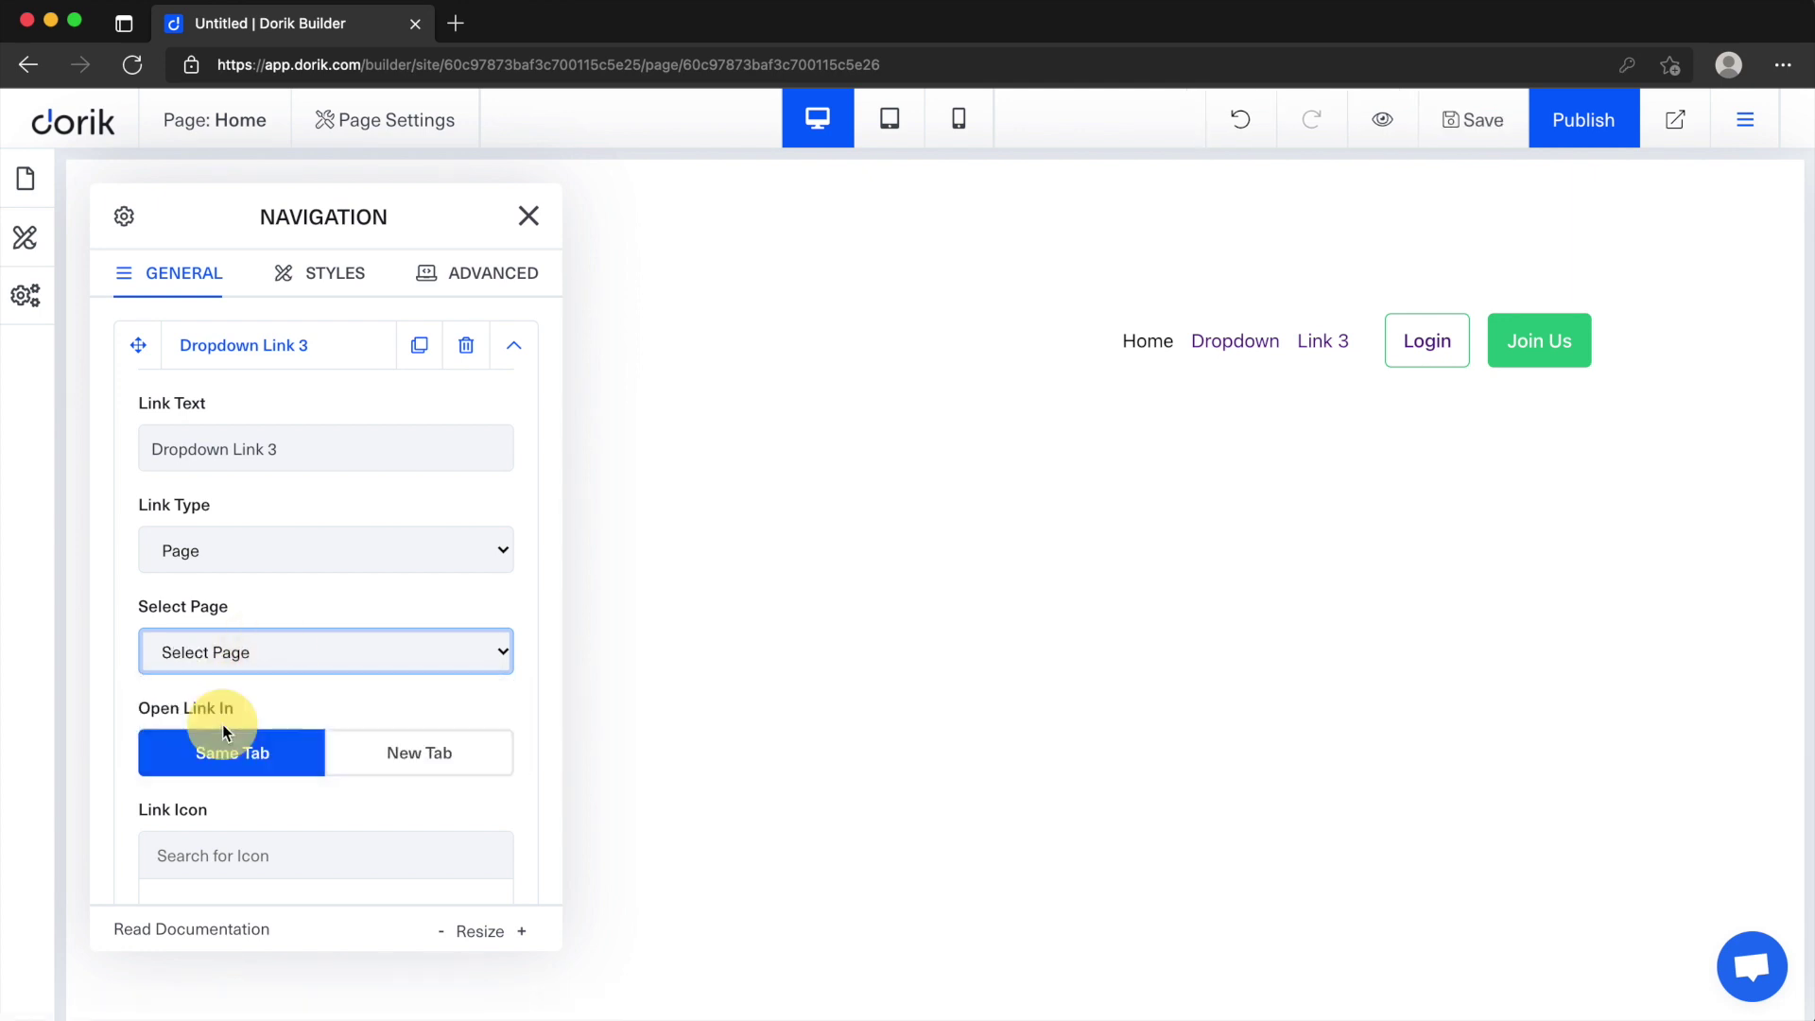
{"action": "left_click", "coordinate": [246, 550]}
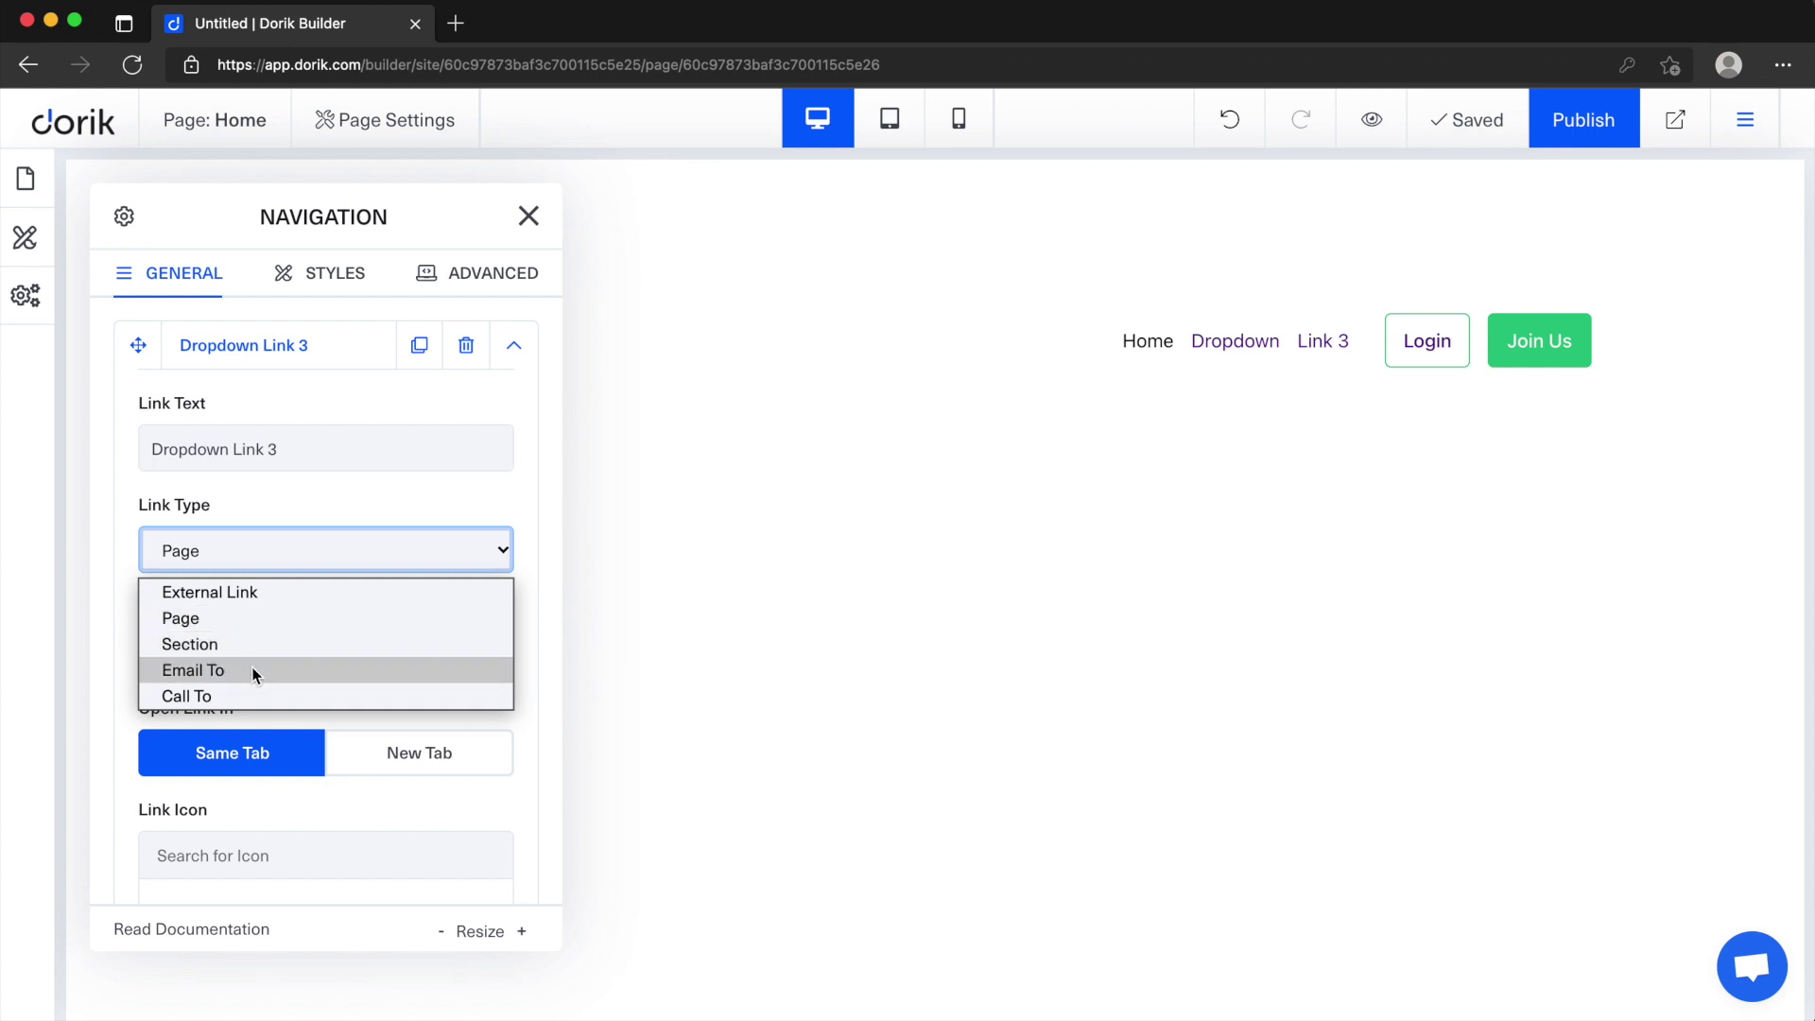
{"action": "left_click", "coordinate": [320, 512]}
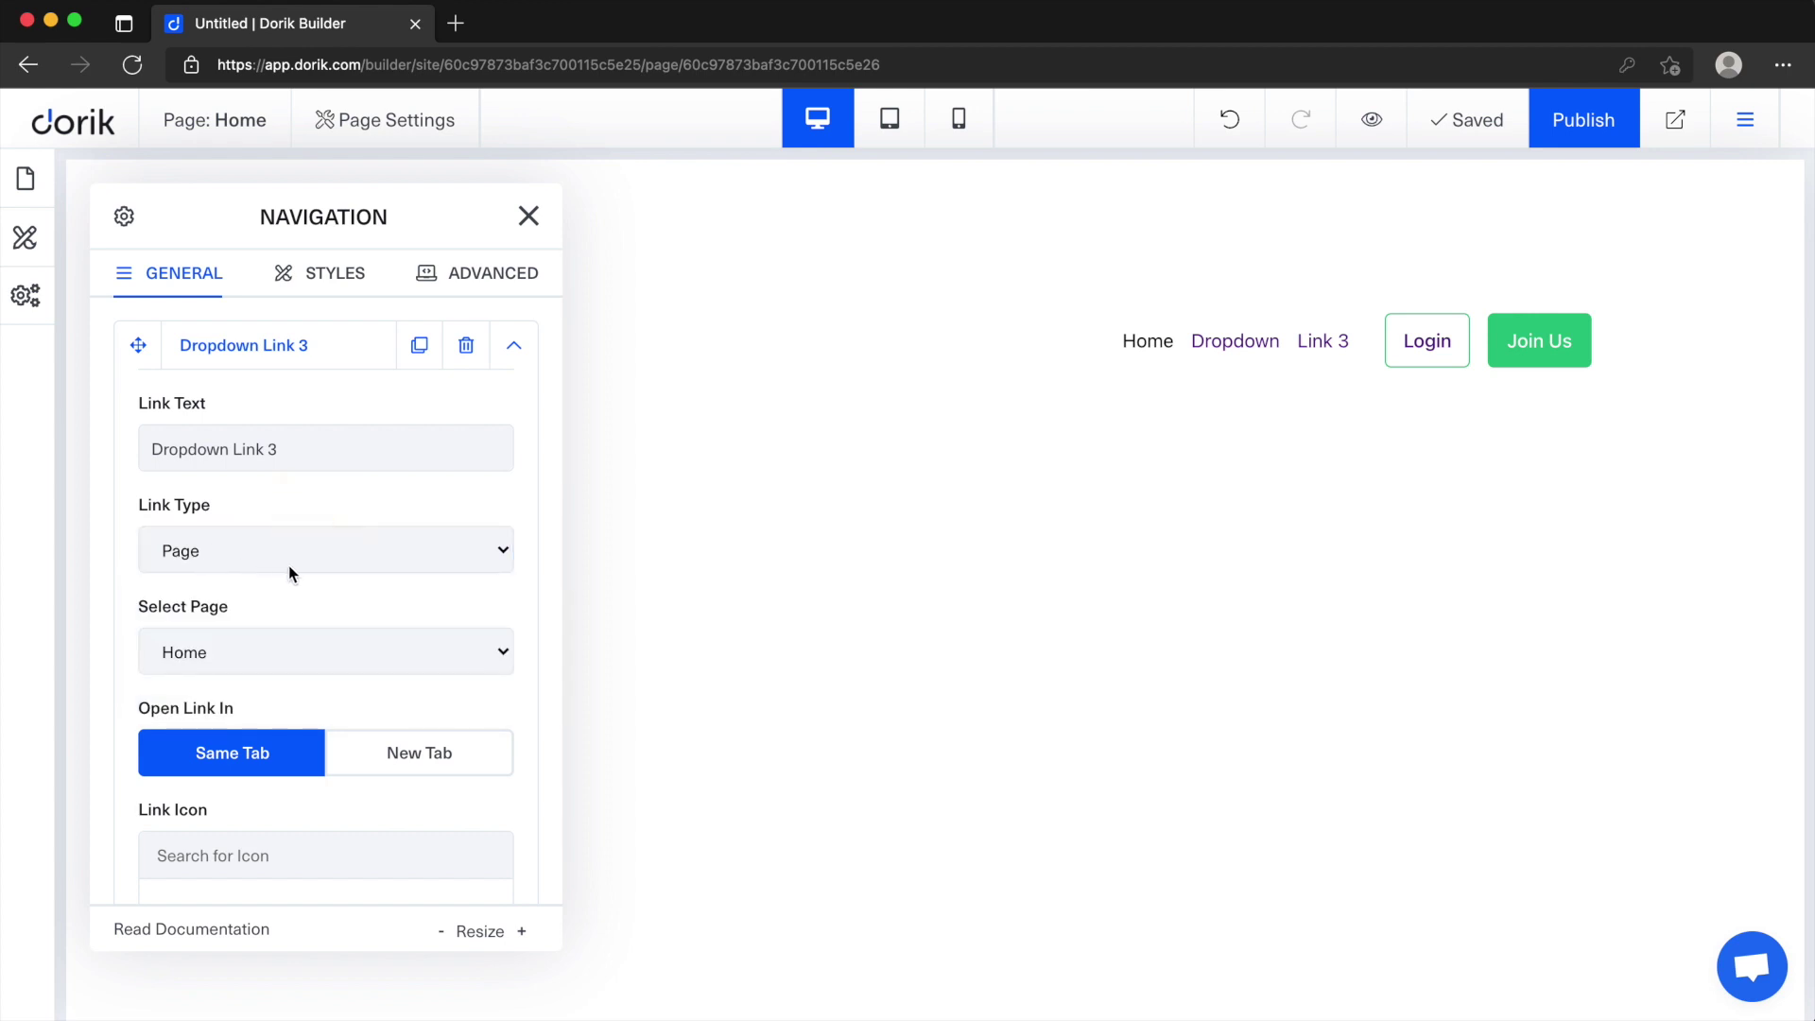
{"action": "scroll", "coordinate": [289, 565], "scroll_direction": "down", "scroll_amount": 5}
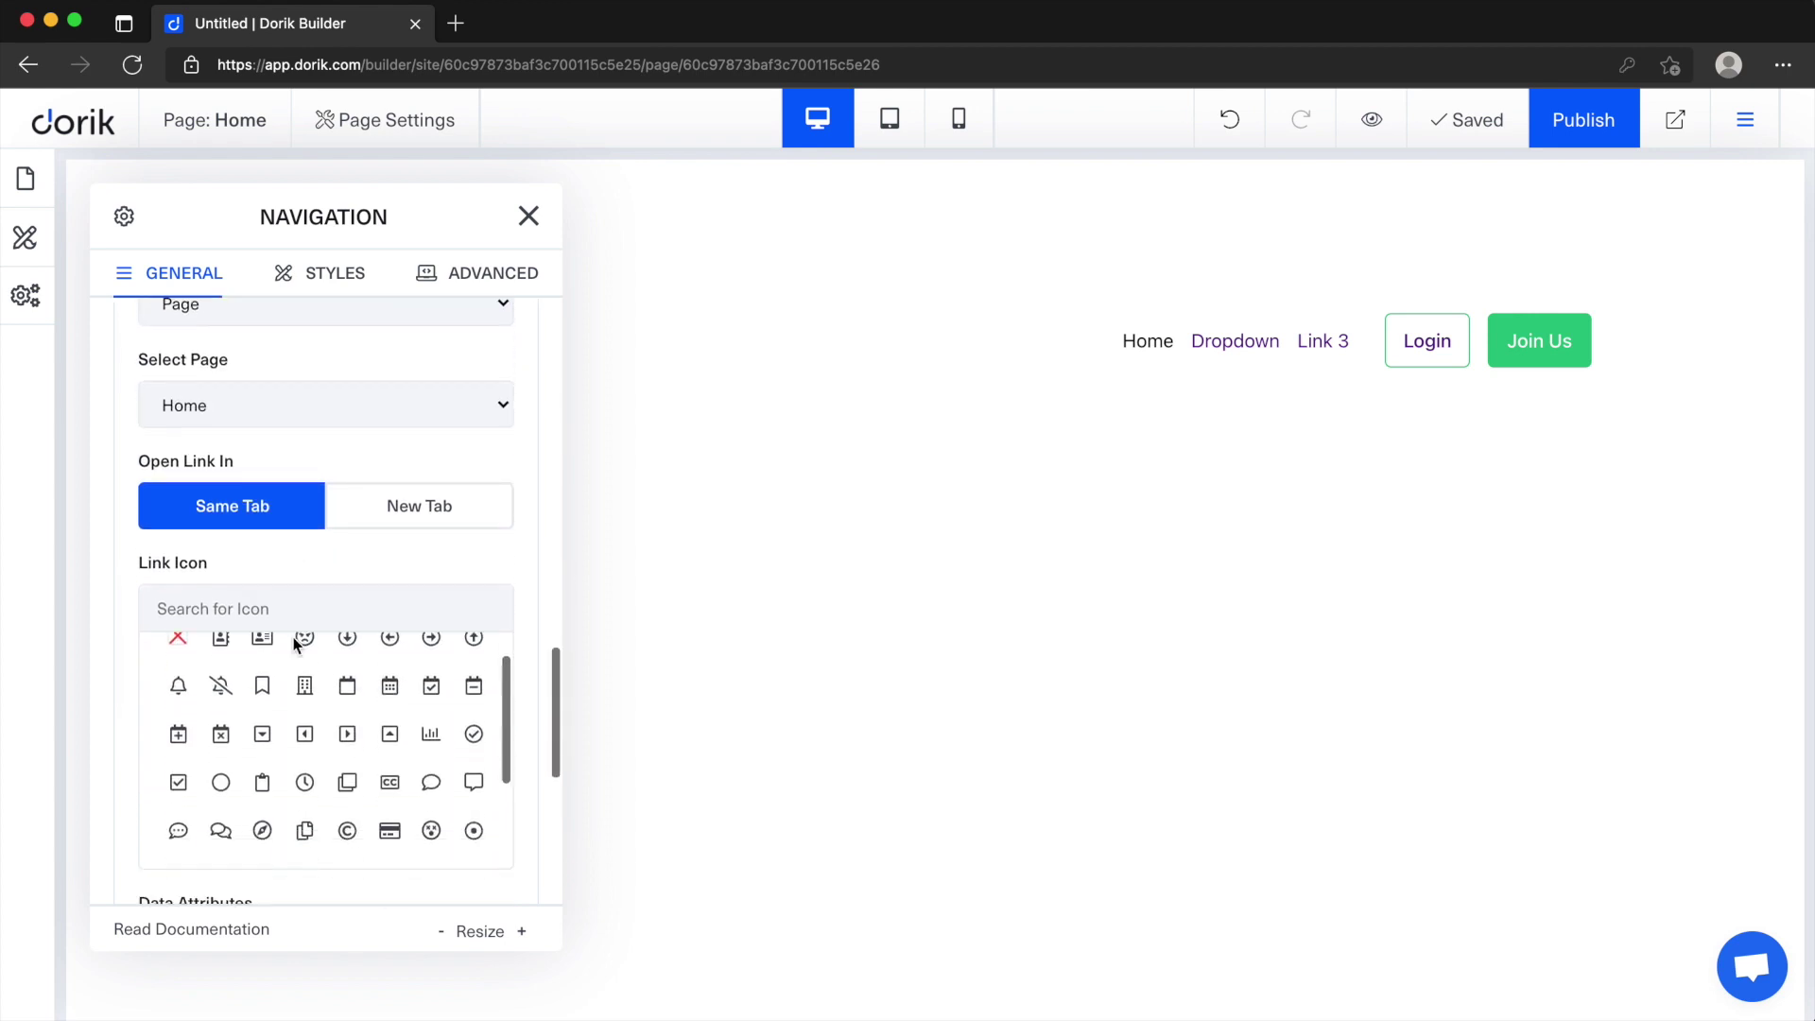
Step: Look over the link icon options, then collapse the Dropdown Link 3 item's details
{"action": "scroll", "coordinate": [293, 637], "scroll_direction": "down", "scroll_amount": 1}
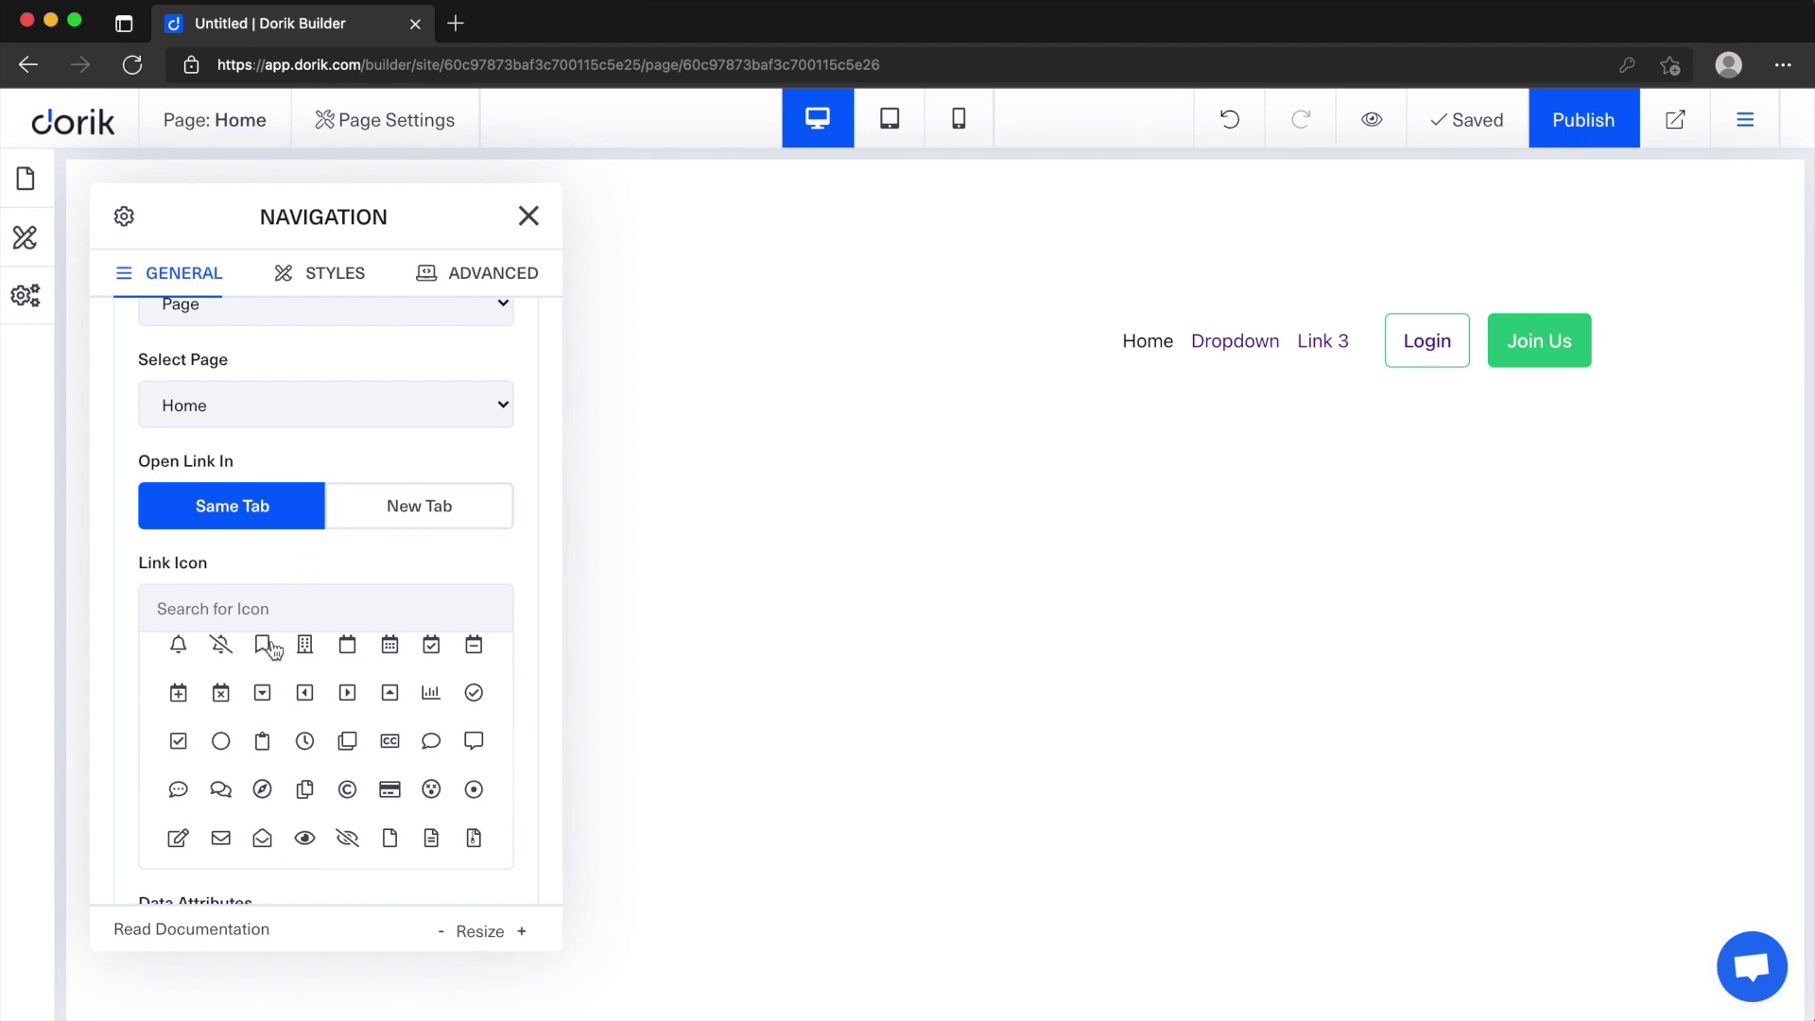
{"action": "scroll", "coordinate": [269, 676], "scroll_direction": "up", "scroll_amount": 2}
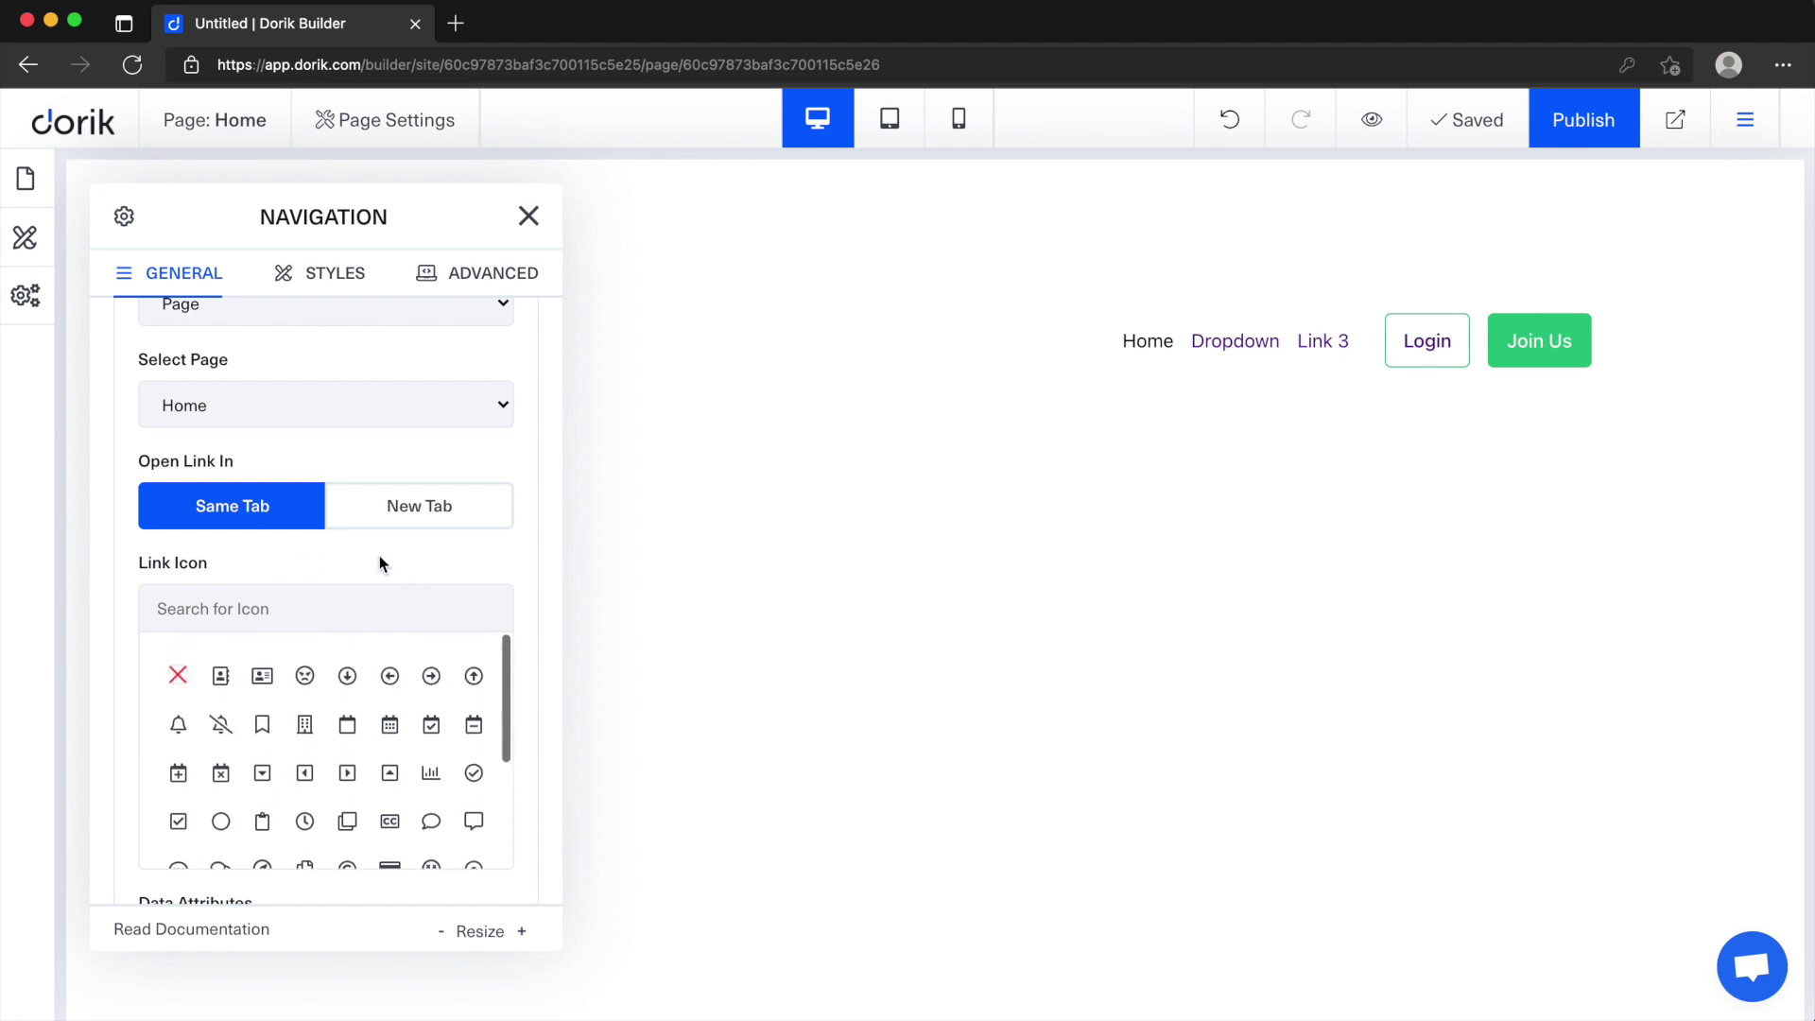
{"action": "scroll", "coordinate": [381, 565], "scroll_direction": "down", "scroll_amount": 2}
{"action": "scroll", "coordinate": [393, 498], "scroll_direction": "down", "scroll_amount": 3}
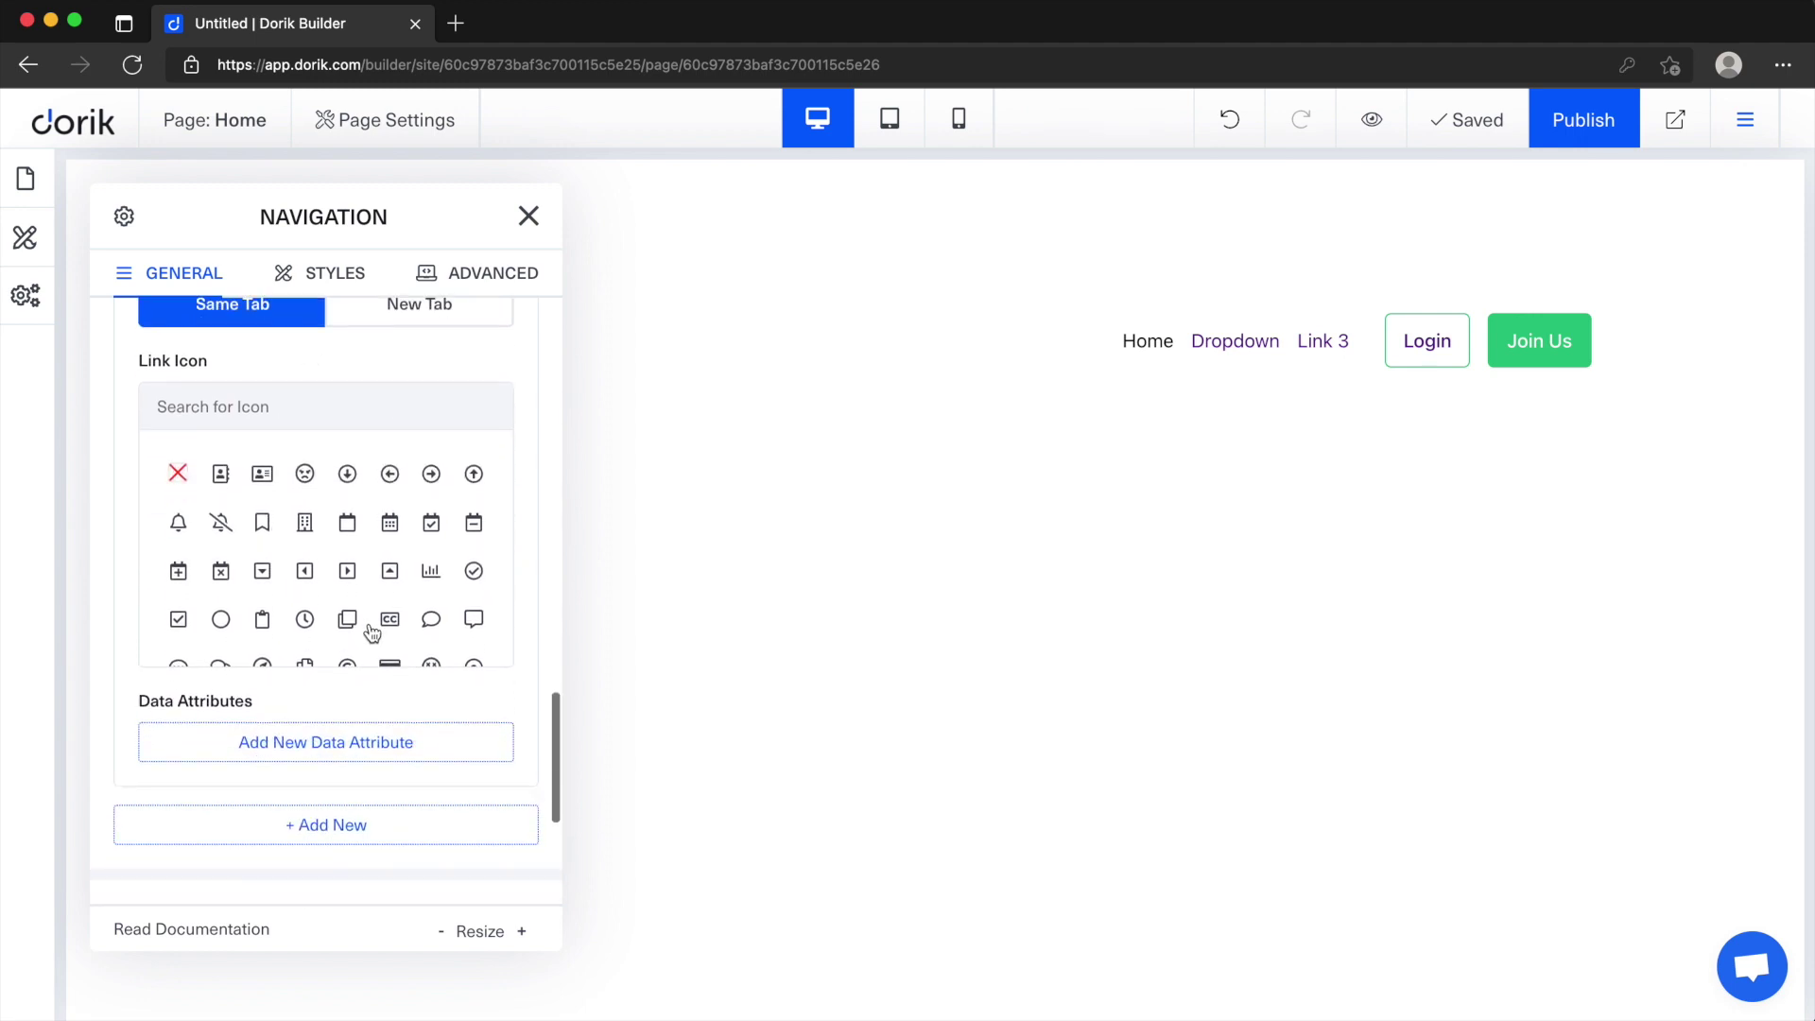
{"action": "scroll", "coordinate": [308, 677], "scroll_direction": "up", "scroll_amount": 15}
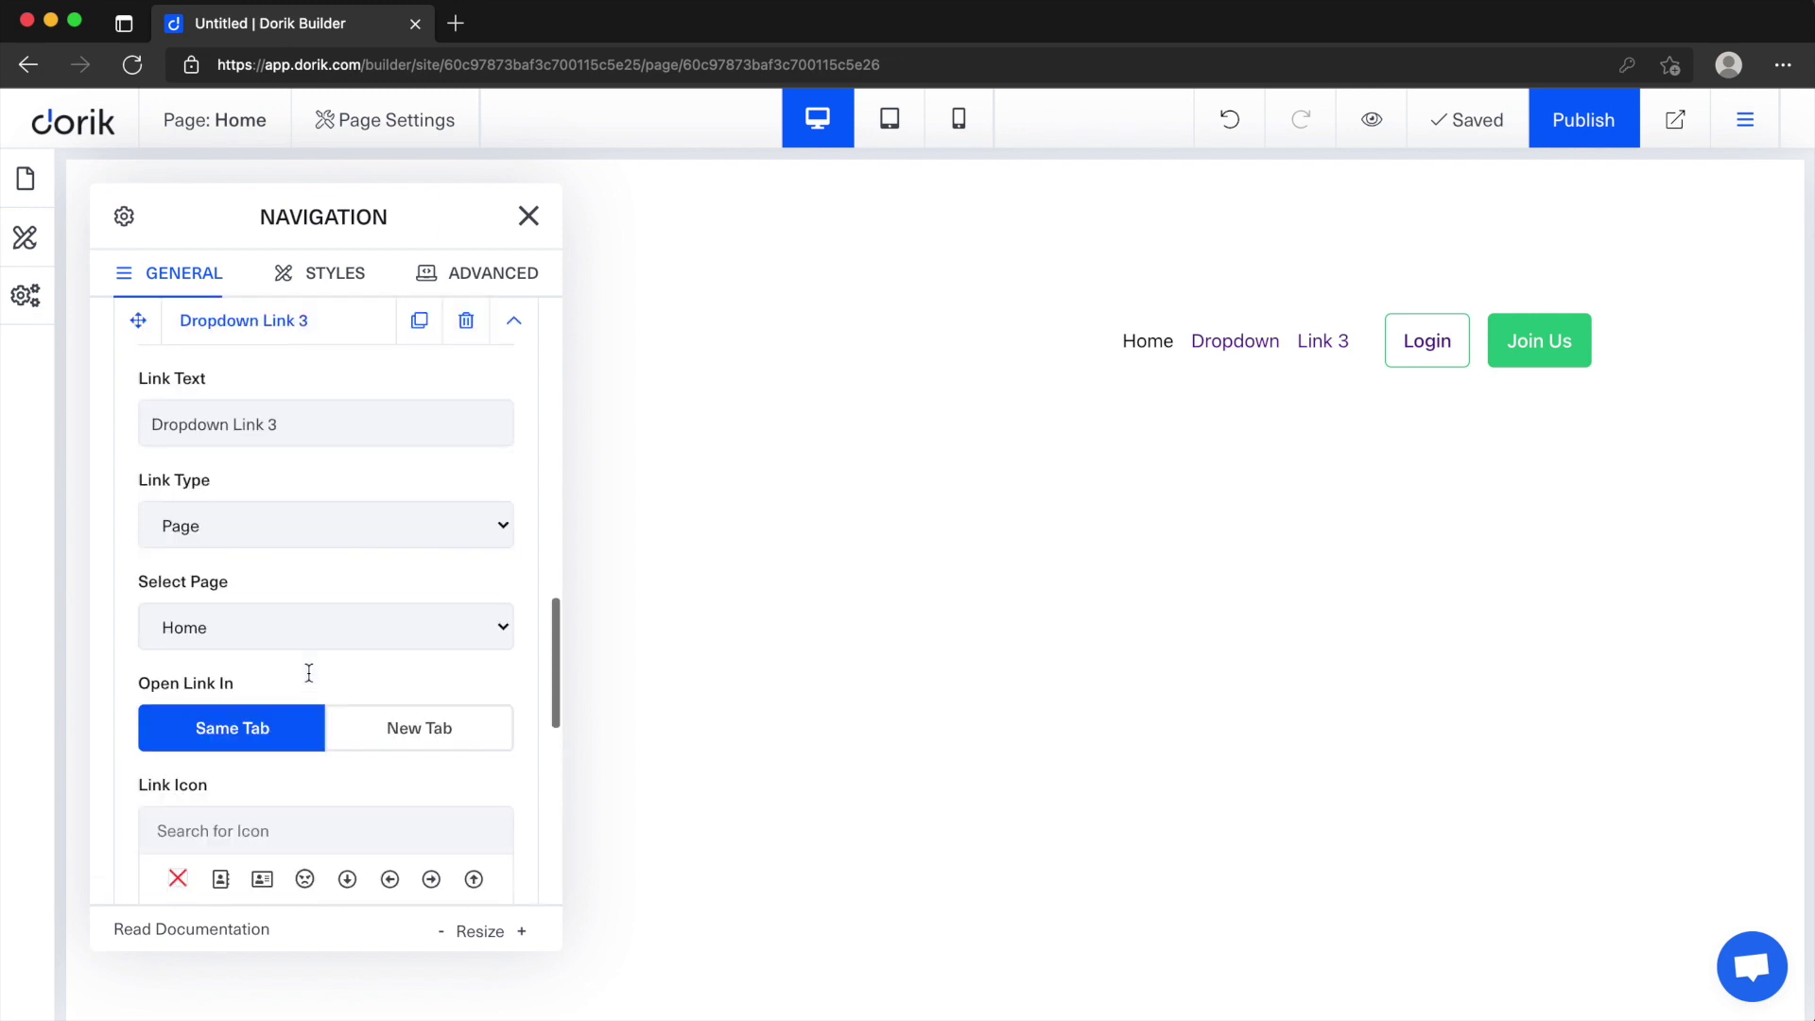
{"action": "left_click", "coordinate": [513, 540]}
{"action": "scroll", "coordinate": [387, 661], "scroll_direction": "down", "scroll_amount": 3}
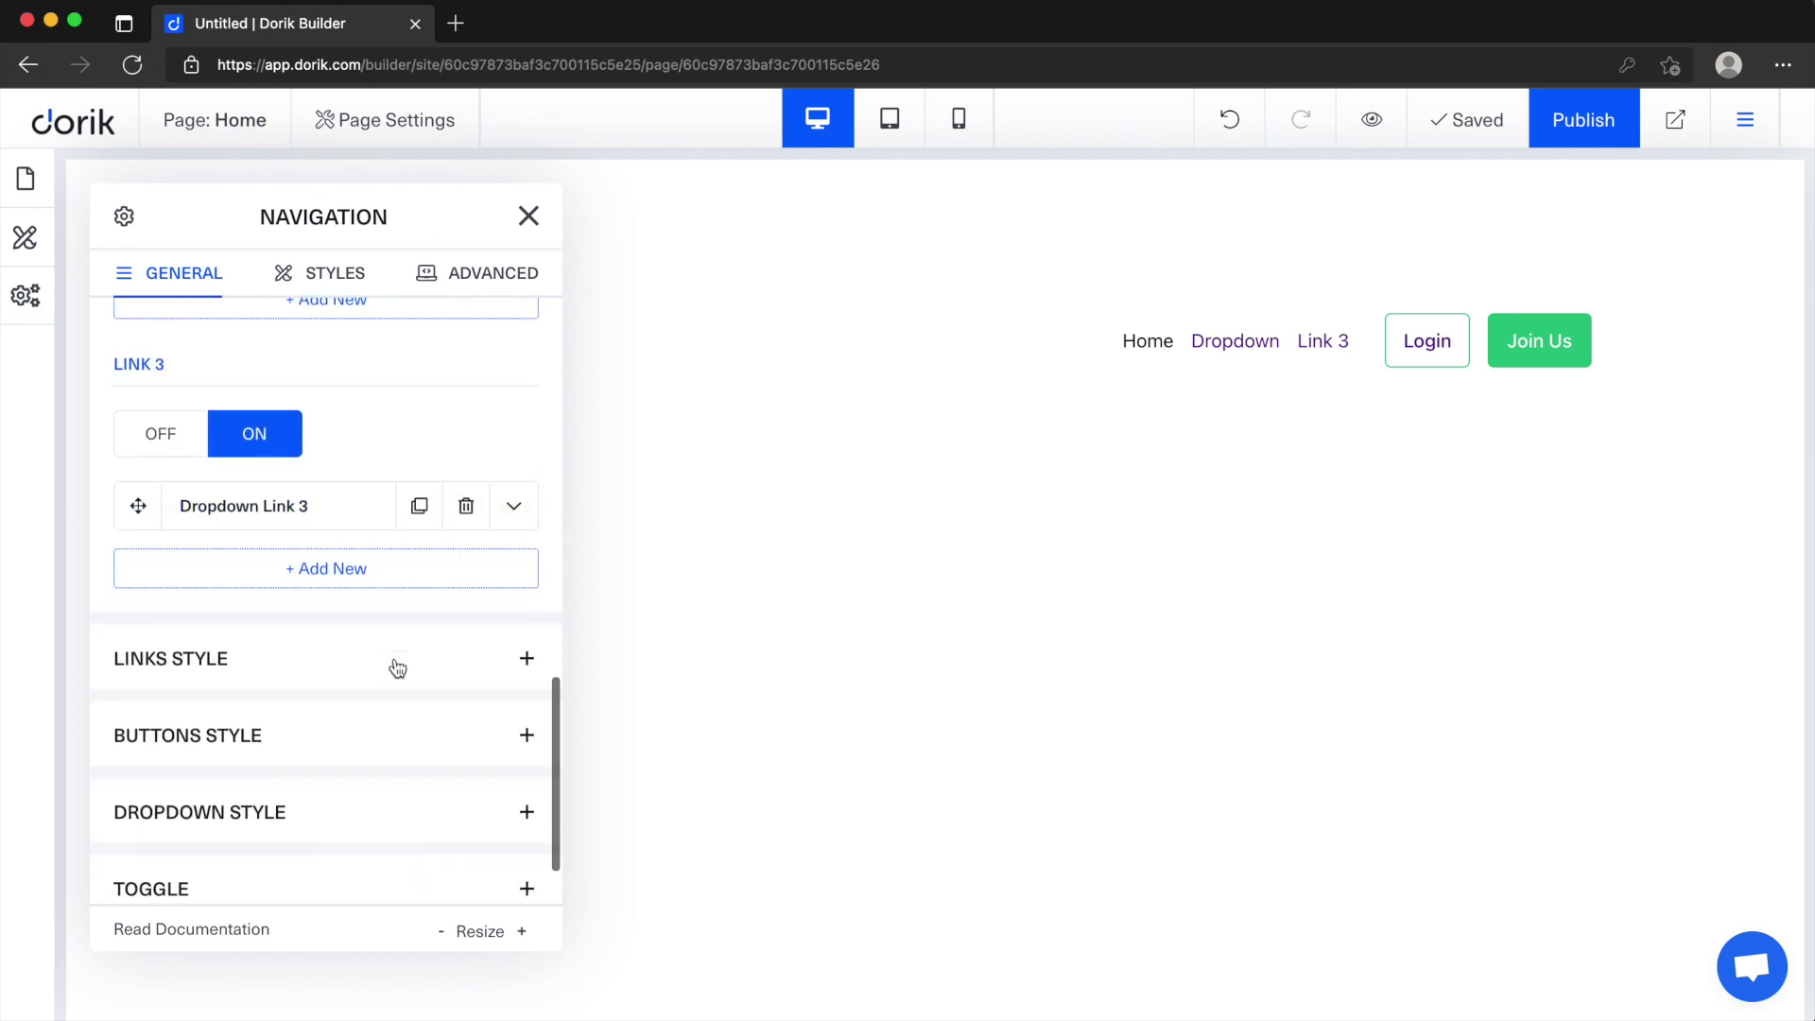
Step: In Dropdown Style, set the dropdown background colour to pale cyan #E2FAFF
{"action": "left_click", "coordinate": [355, 723]}
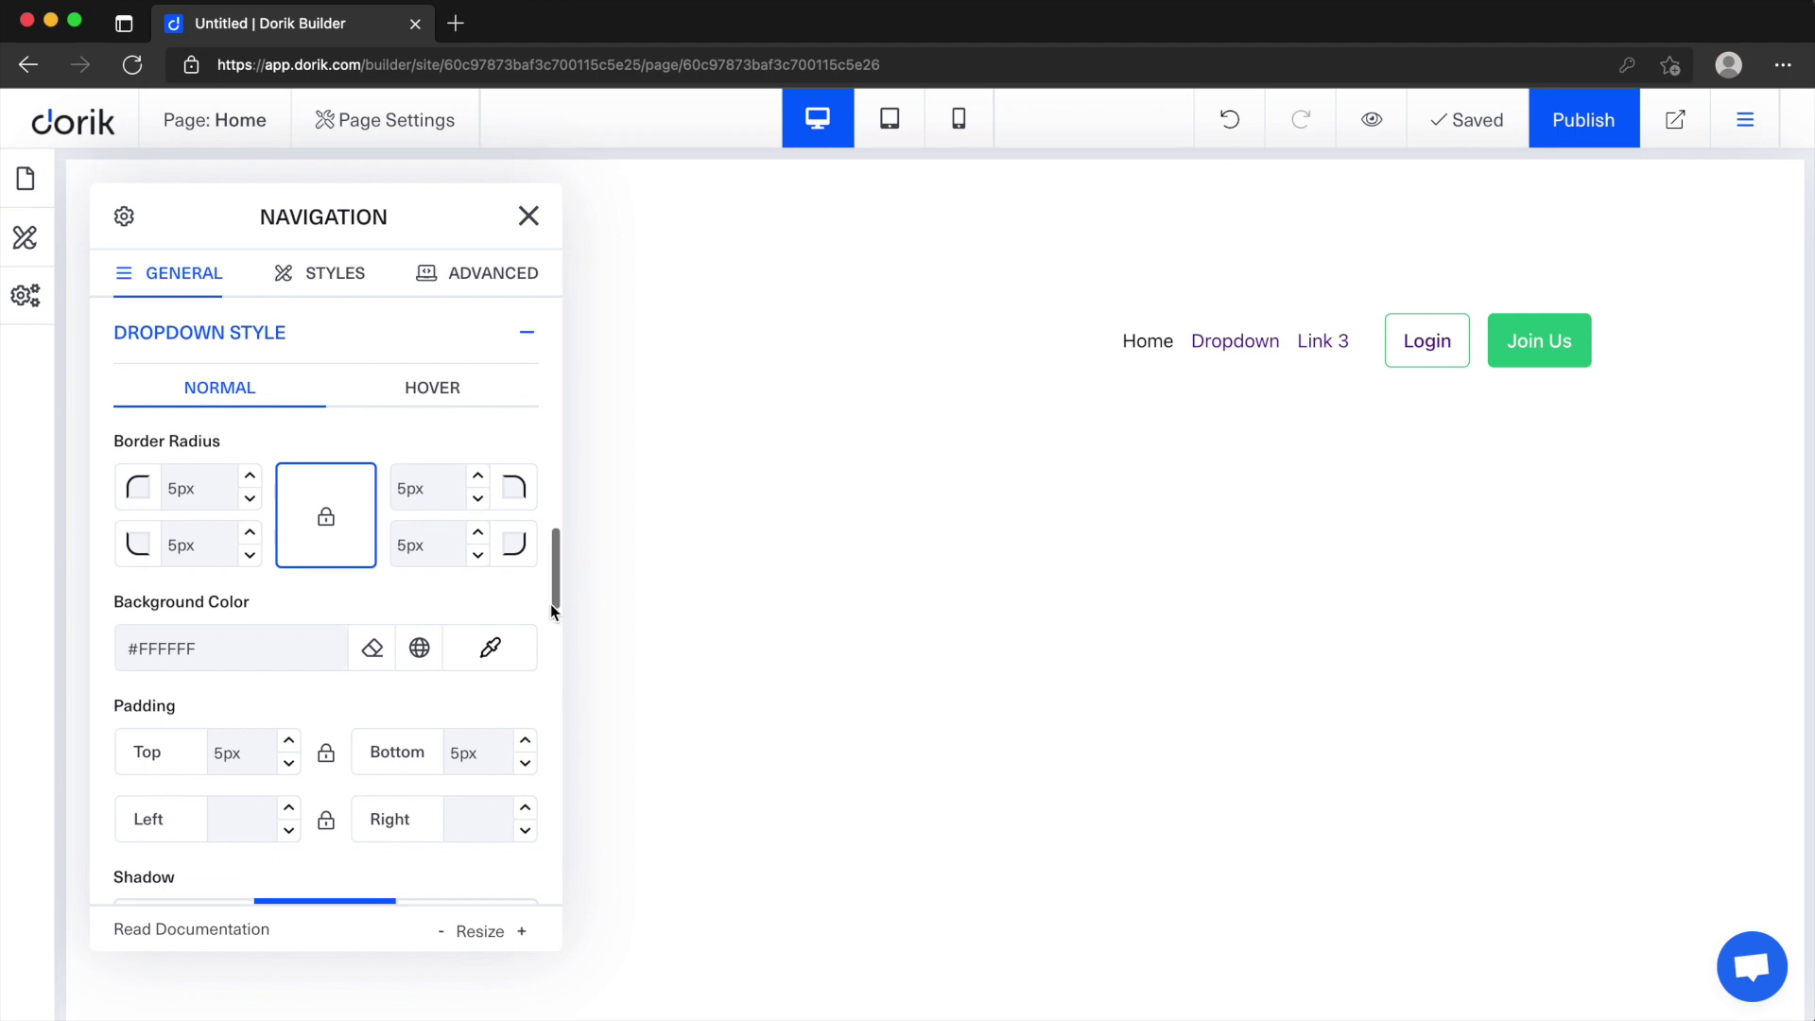
{"action": "mouse_move", "coordinate": [1232, 341]}
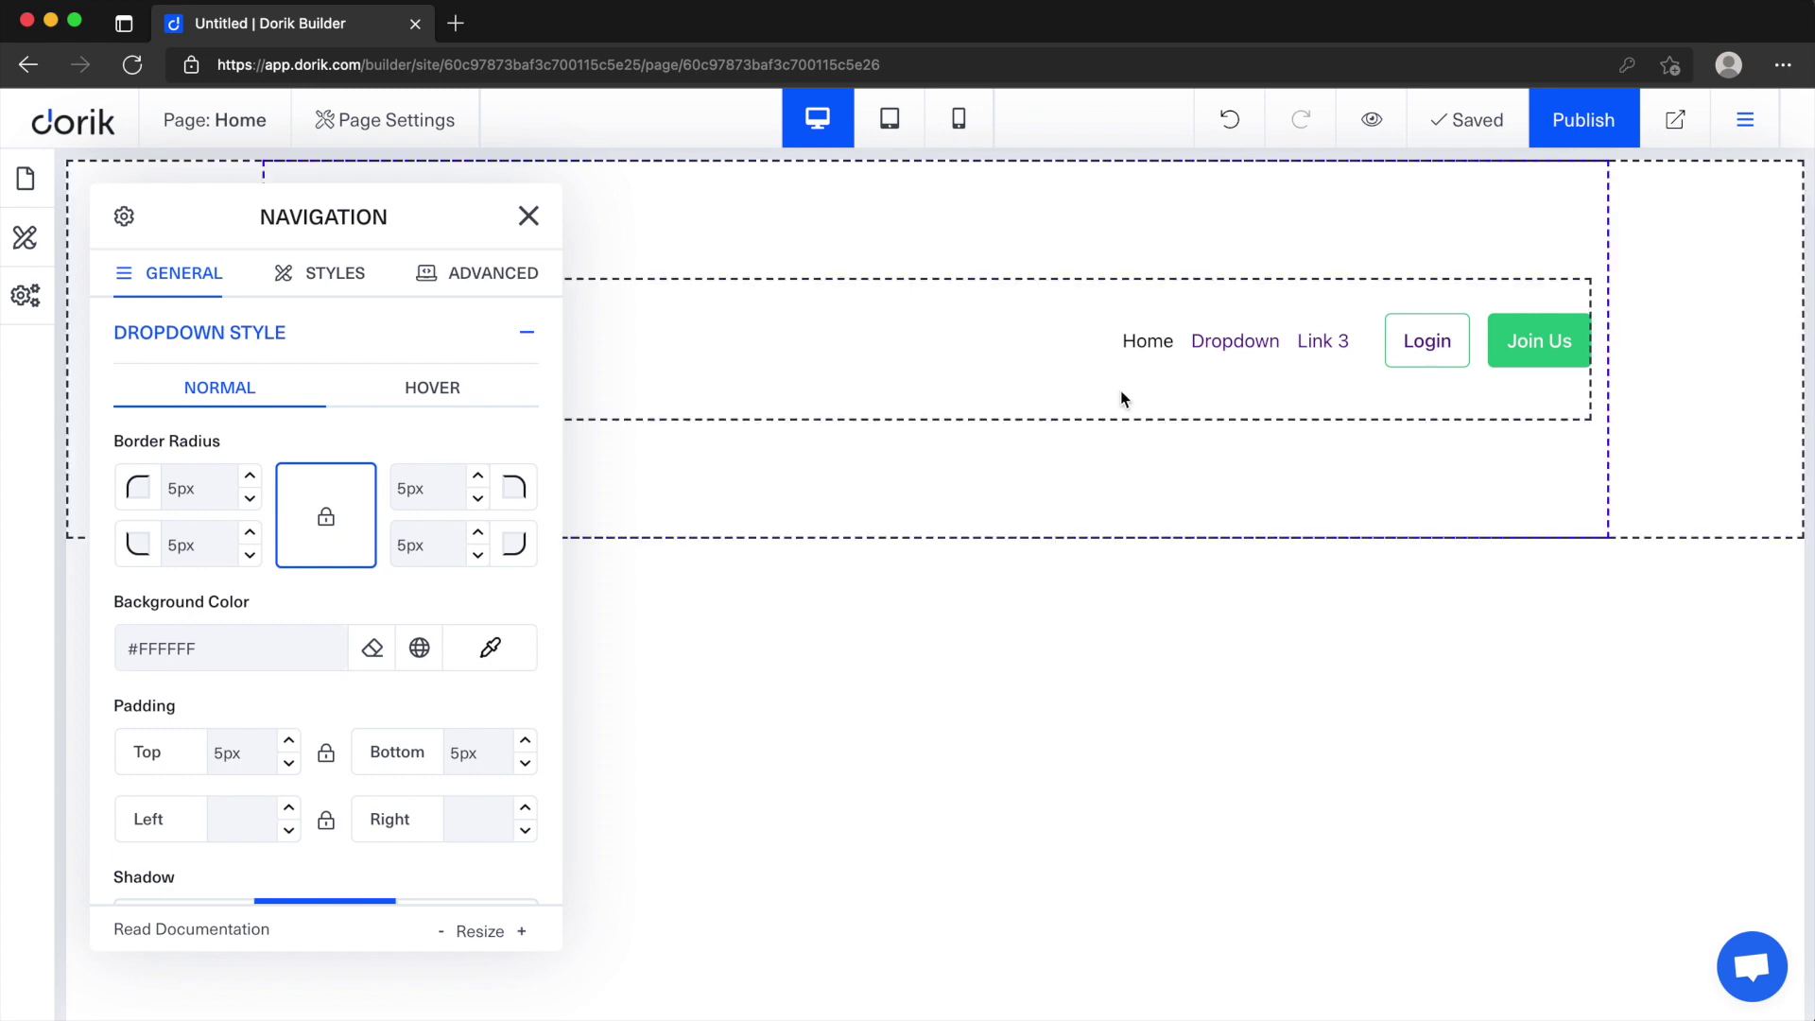
{"action": "left_click", "coordinate": [490, 649]}
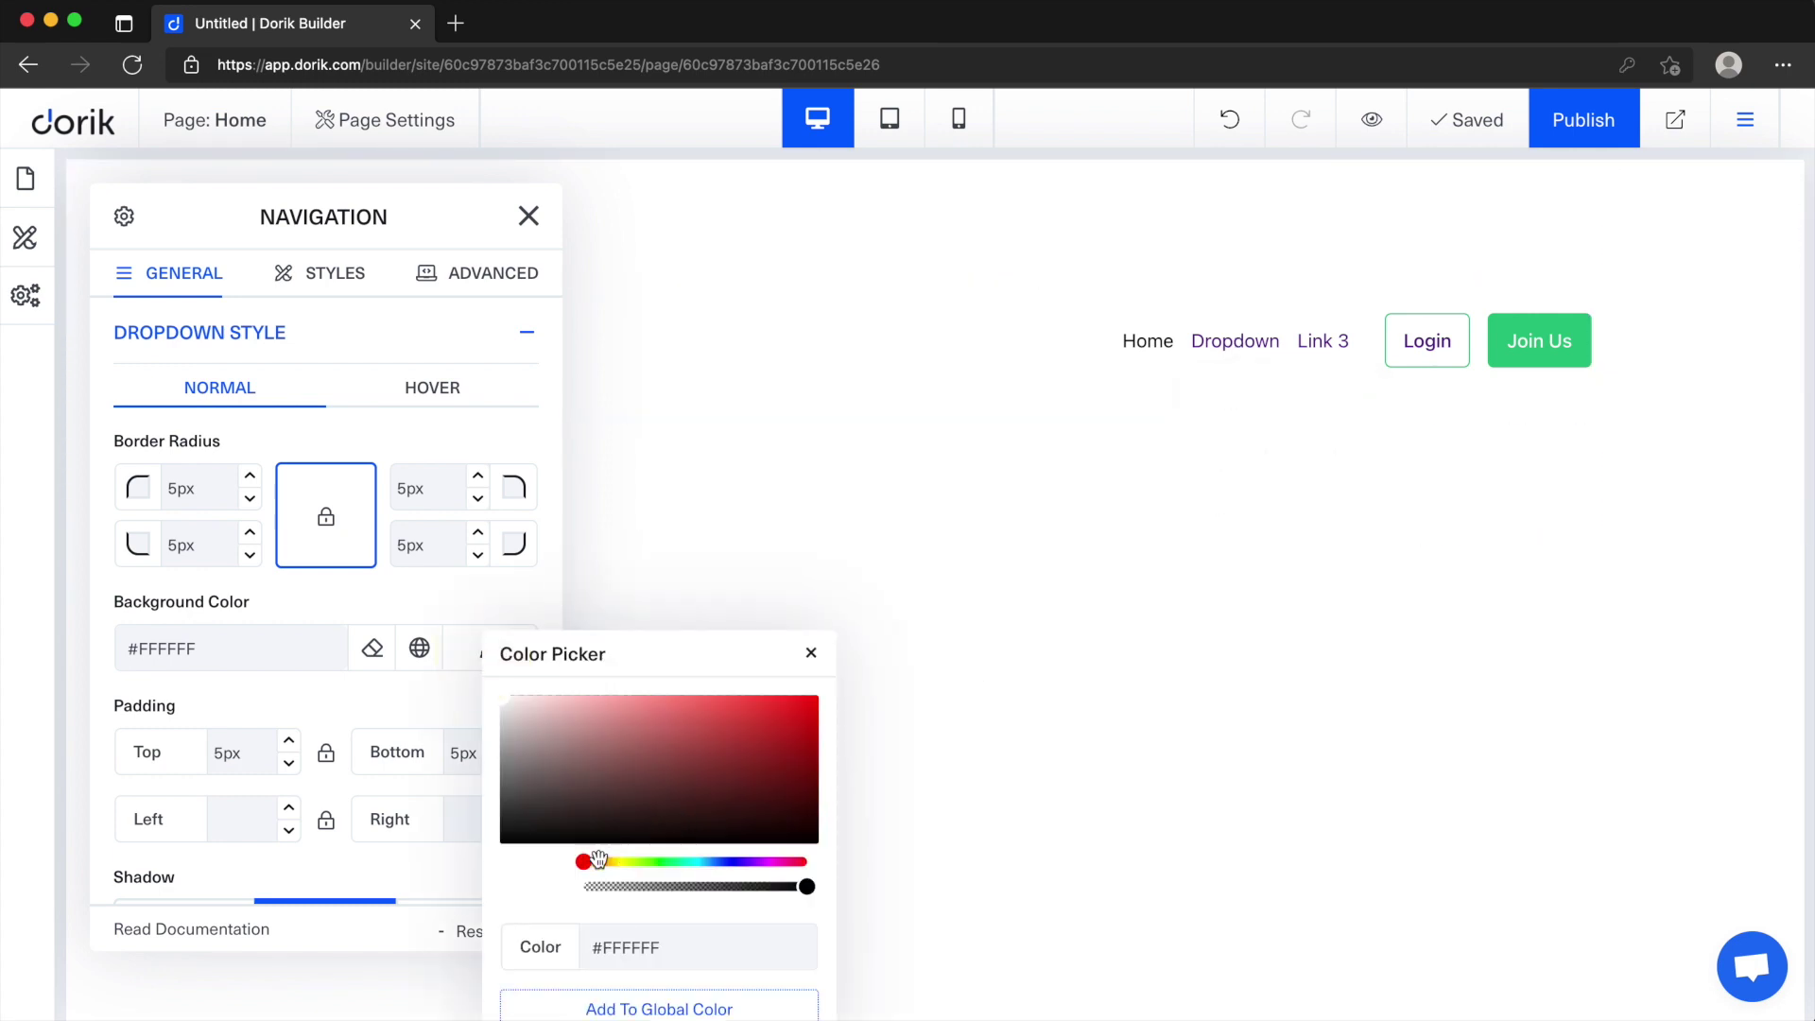
{"action": "left_click_drag", "start_coordinate": [584, 861], "coordinate": [648, 861]}
{"action": "left_click", "coordinate": [546, 704]}
{"action": "left_click_drag", "start_coordinate": [546, 704], "coordinate": [536, 696]}
{"action": "left_click_drag", "start_coordinate": [708, 861], "coordinate": [704, 861]}
{"action": "left_click", "coordinate": [810, 653]}
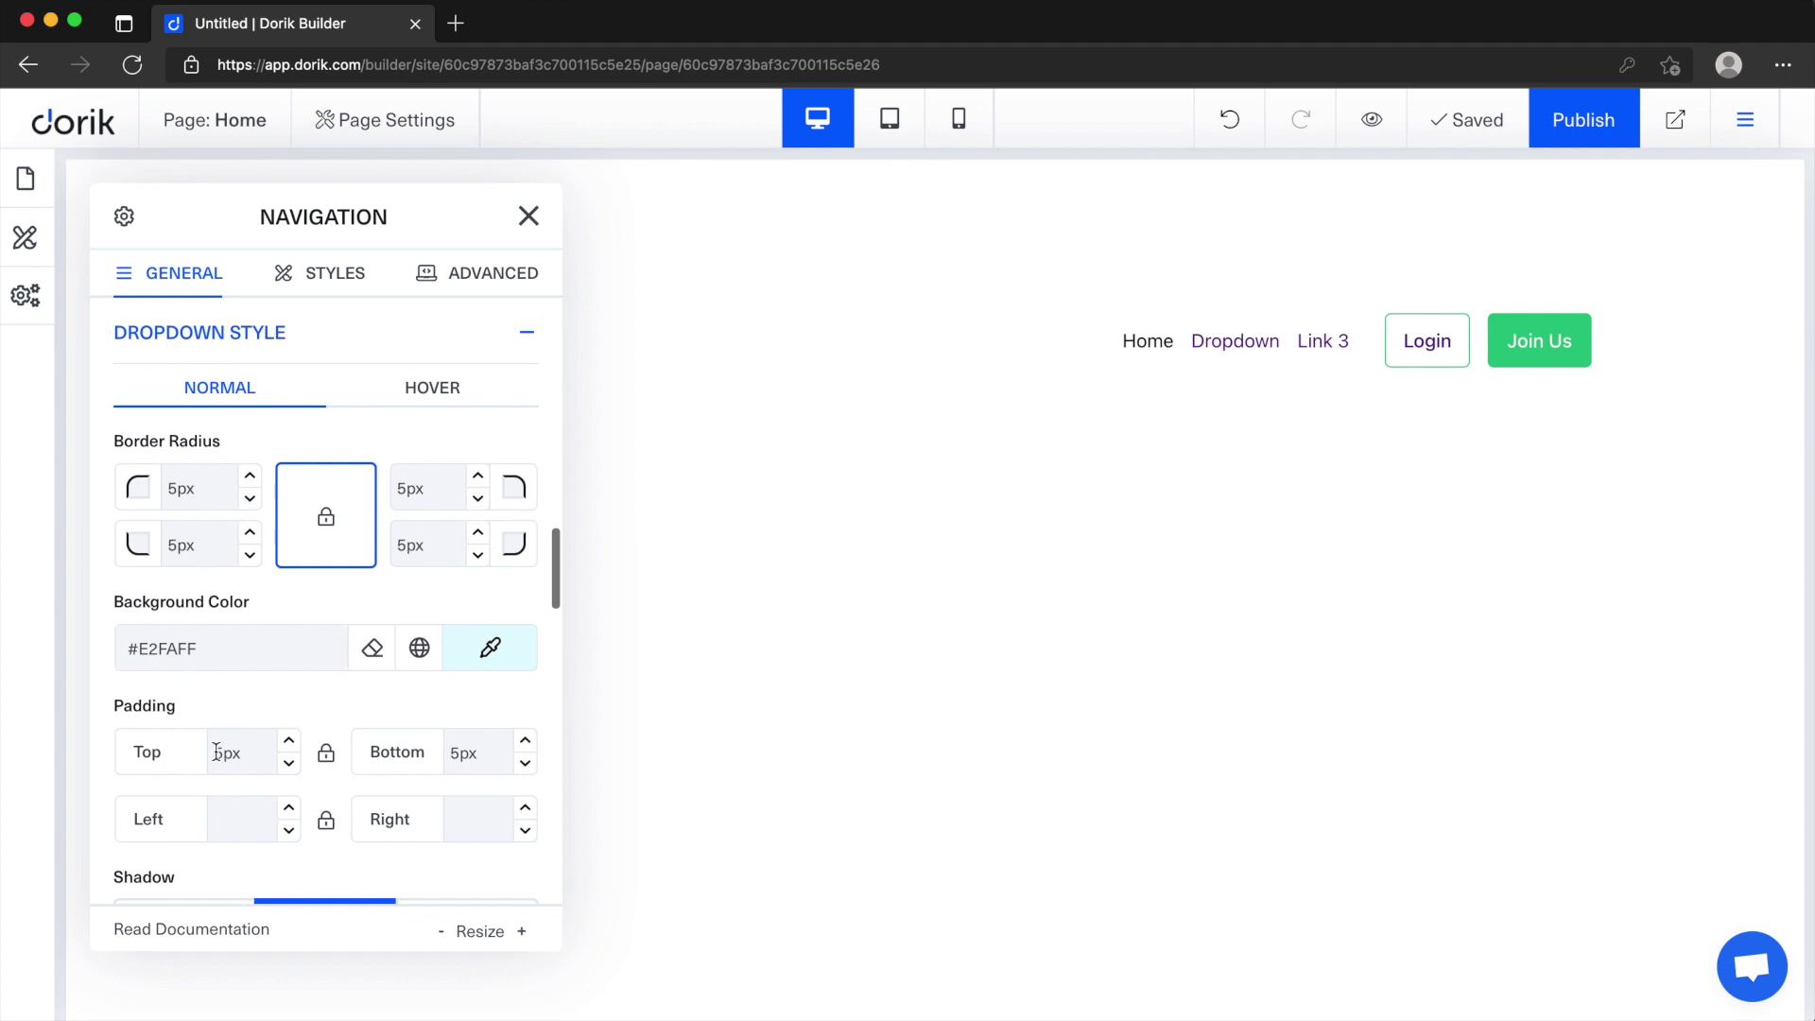
Step: Give the dropdown 15px padding, with top/bottom and left/right each linked
{"action": "left_click", "coordinate": [216, 752]}
{"action": "type", "text": "1"}
{"action": "left_click", "coordinate": [326, 755]}
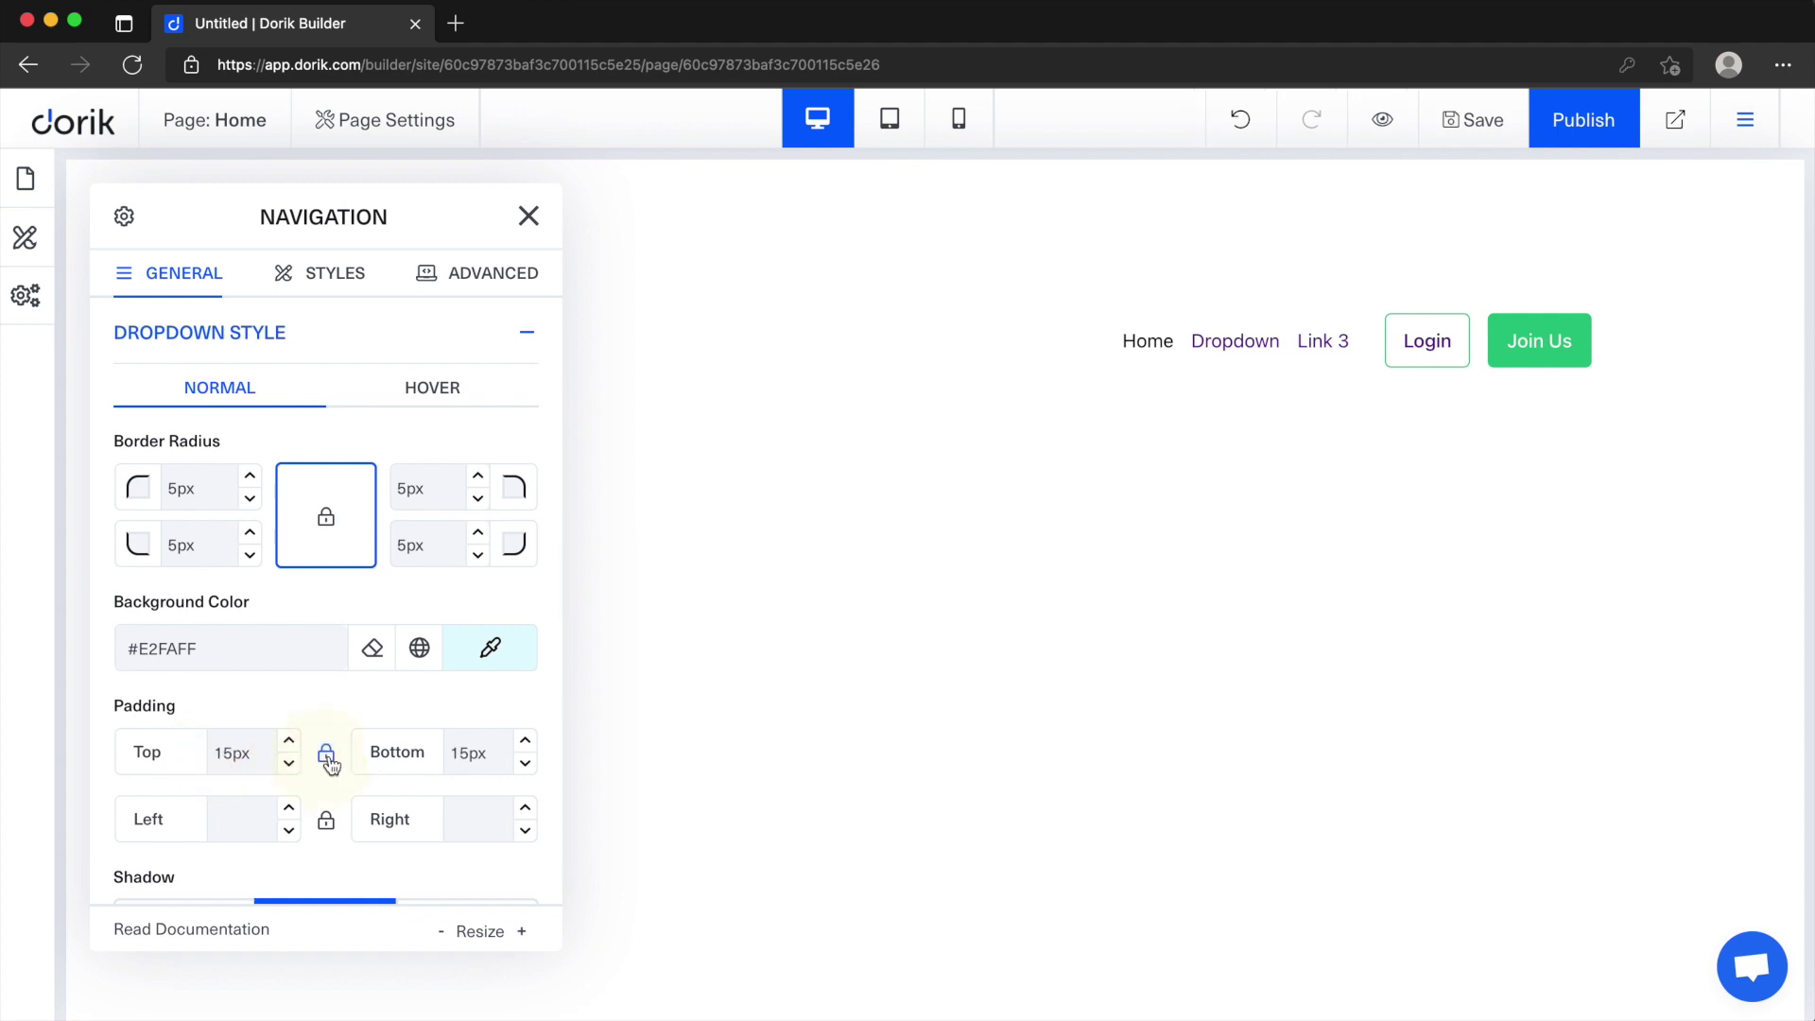
{"action": "left_click_drag", "start_coordinate": [251, 752], "coordinate": [162, 756]}
{"action": "key", "text": "ctrl+c"}
{"action": "left_click", "coordinate": [223, 819]}
{"action": "key", "text": "ctrl+v"}
{"action": "left_click", "coordinate": [326, 820]}
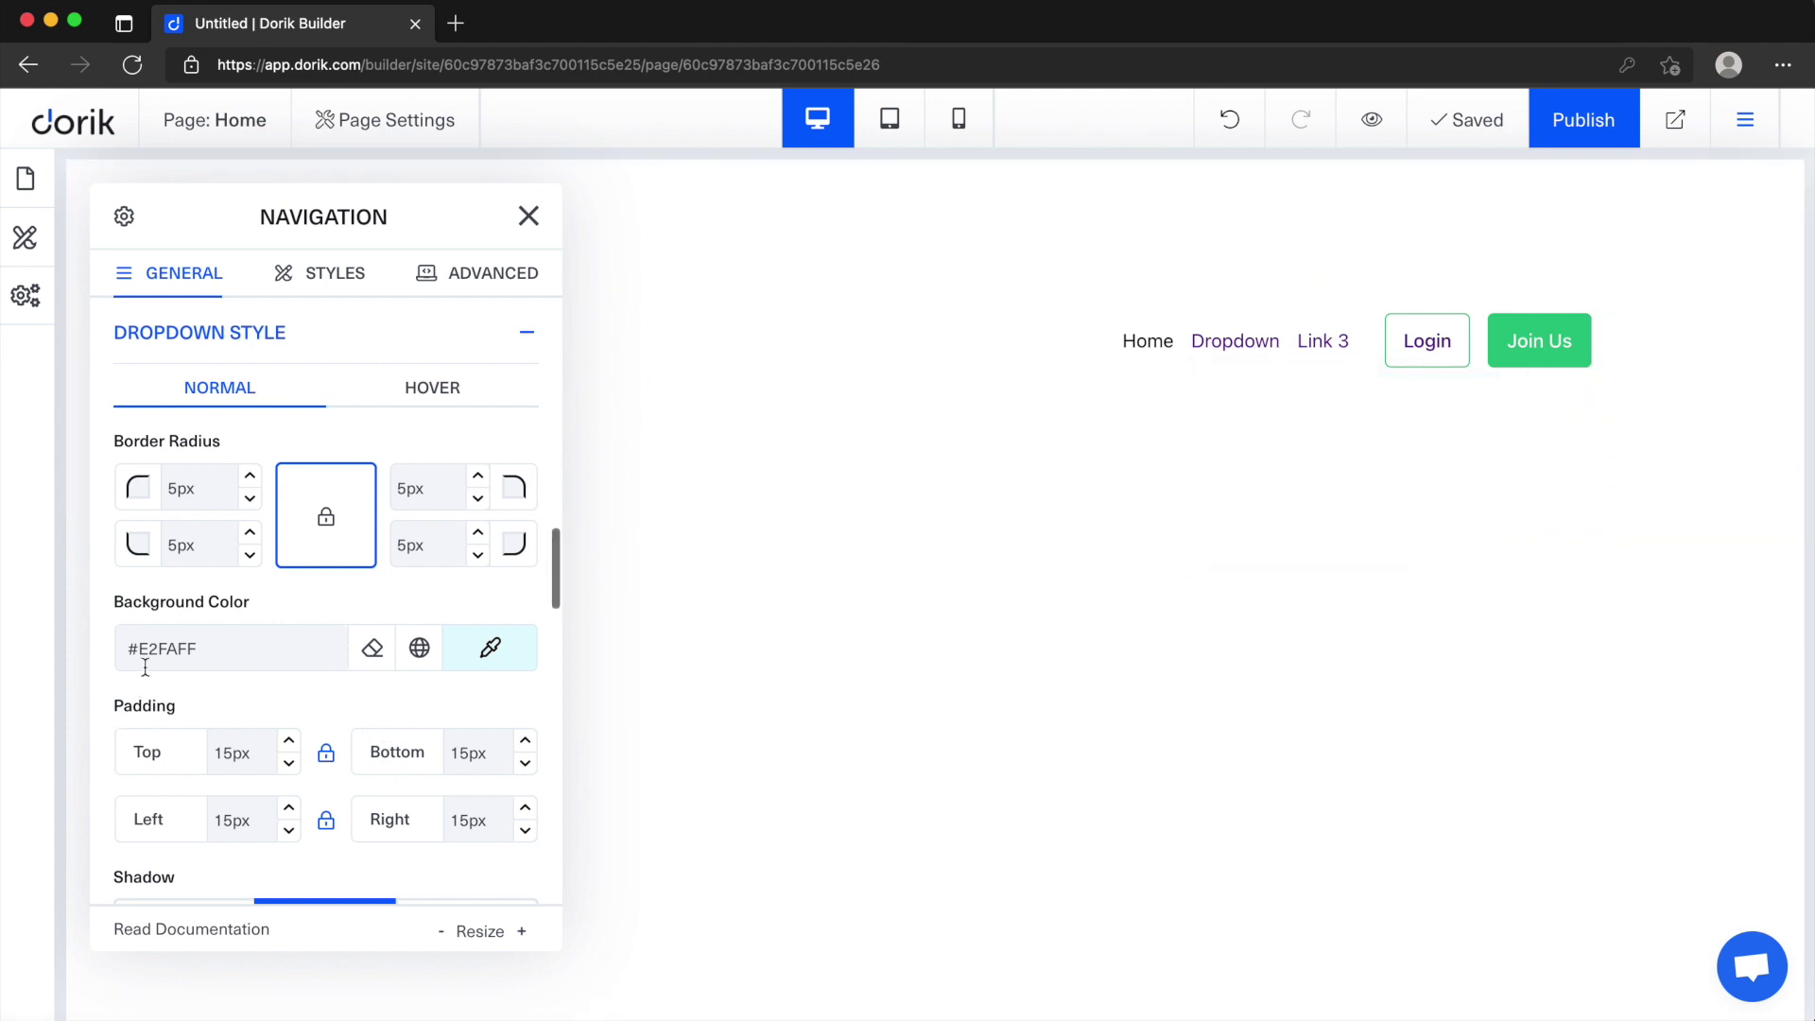
{"action": "scroll", "coordinate": [266, 660], "scroll_direction": "down", "scroll_amount": 2}
Step: Change the dropdown's shadow colour to faint red, rgba(255, 2, 2, 0.15)
{"action": "scroll", "coordinate": [266, 660], "scroll_direction": "down", "scroll_amount": 3}
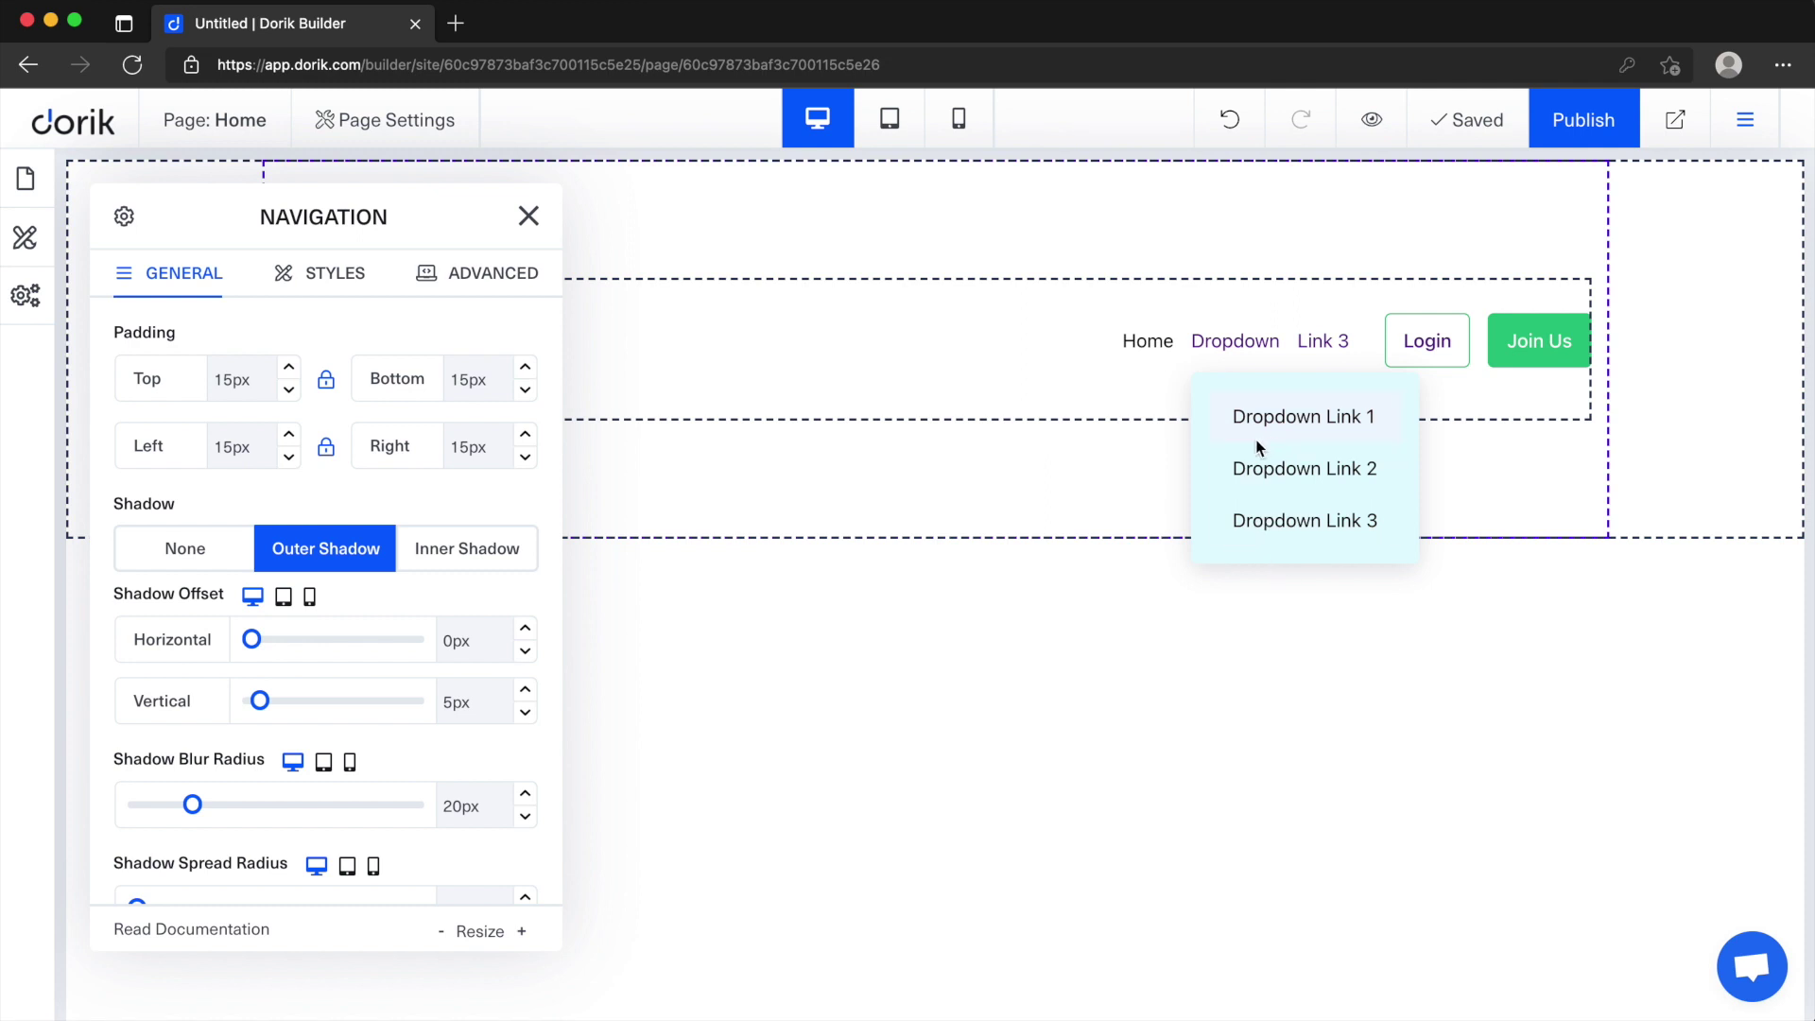
{"action": "scroll", "coordinate": [457, 636], "scroll_direction": "down", "scroll_amount": 3}
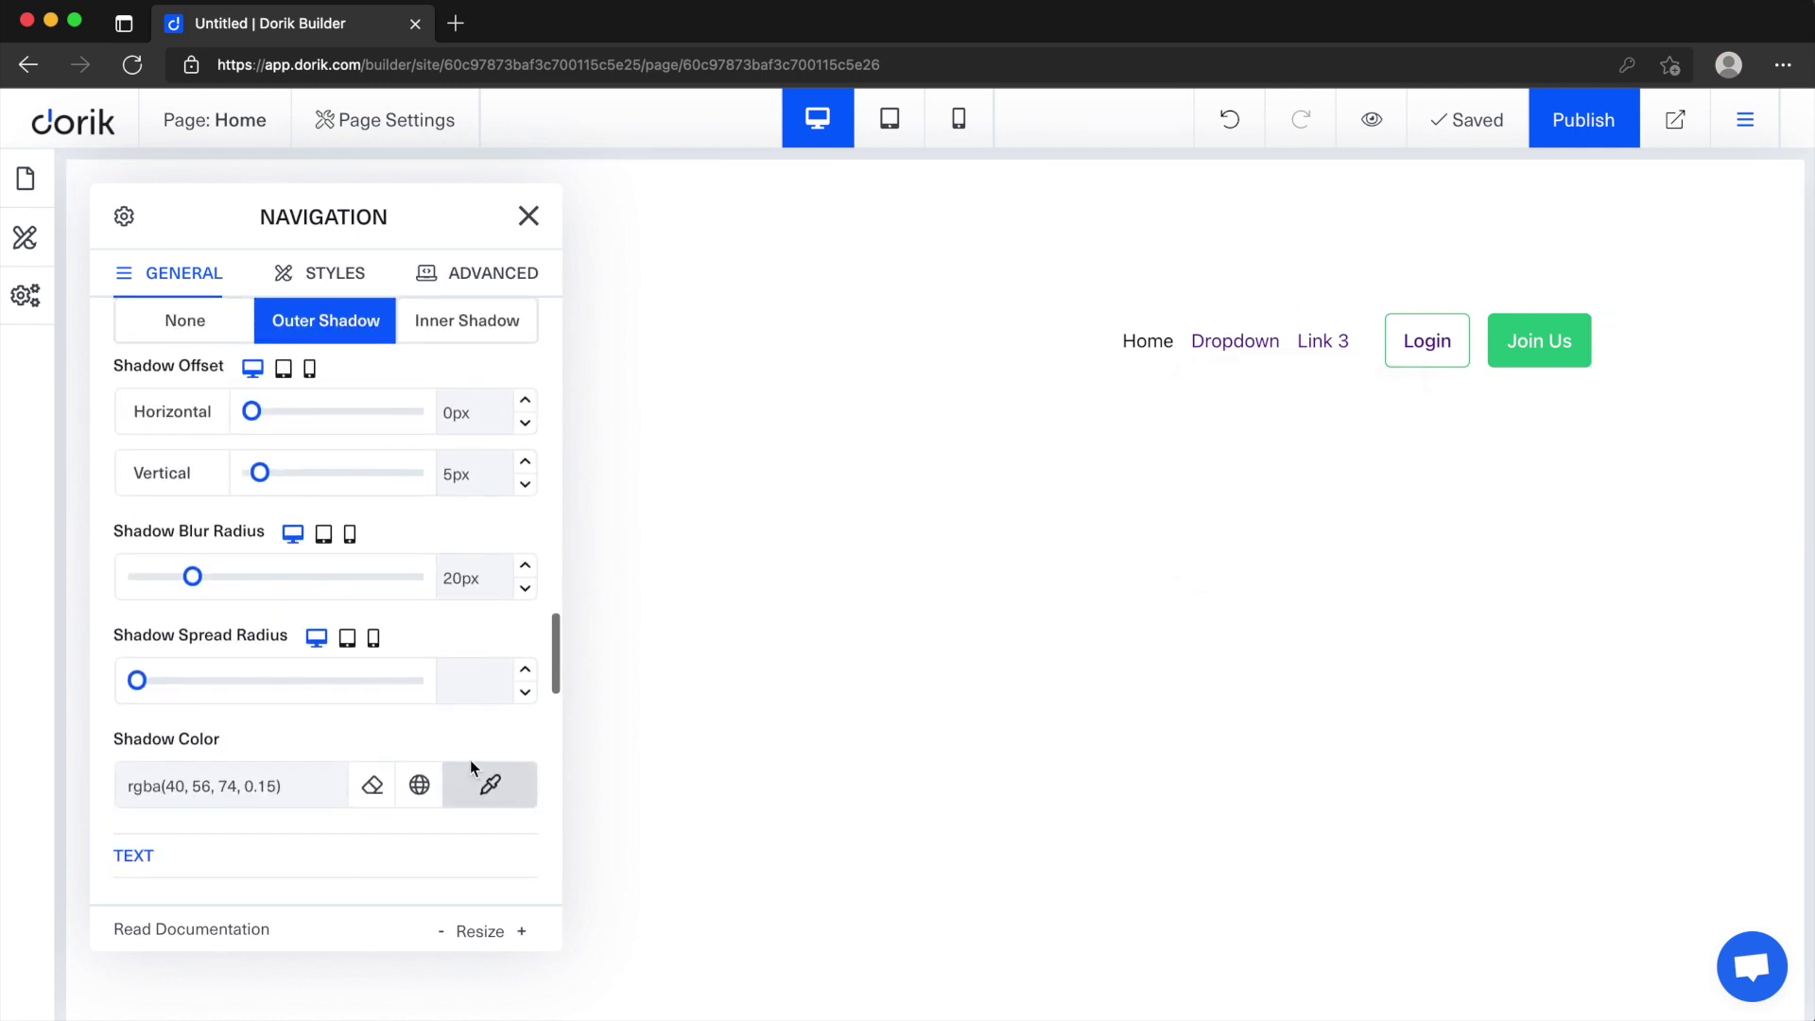
{"action": "left_click", "coordinate": [477, 783]}
{"action": "left_click_drag", "start_coordinate": [719, 861], "coordinate": [832, 870]}
{"action": "left_click_drag", "start_coordinate": [783, 730], "coordinate": [822, 681]}
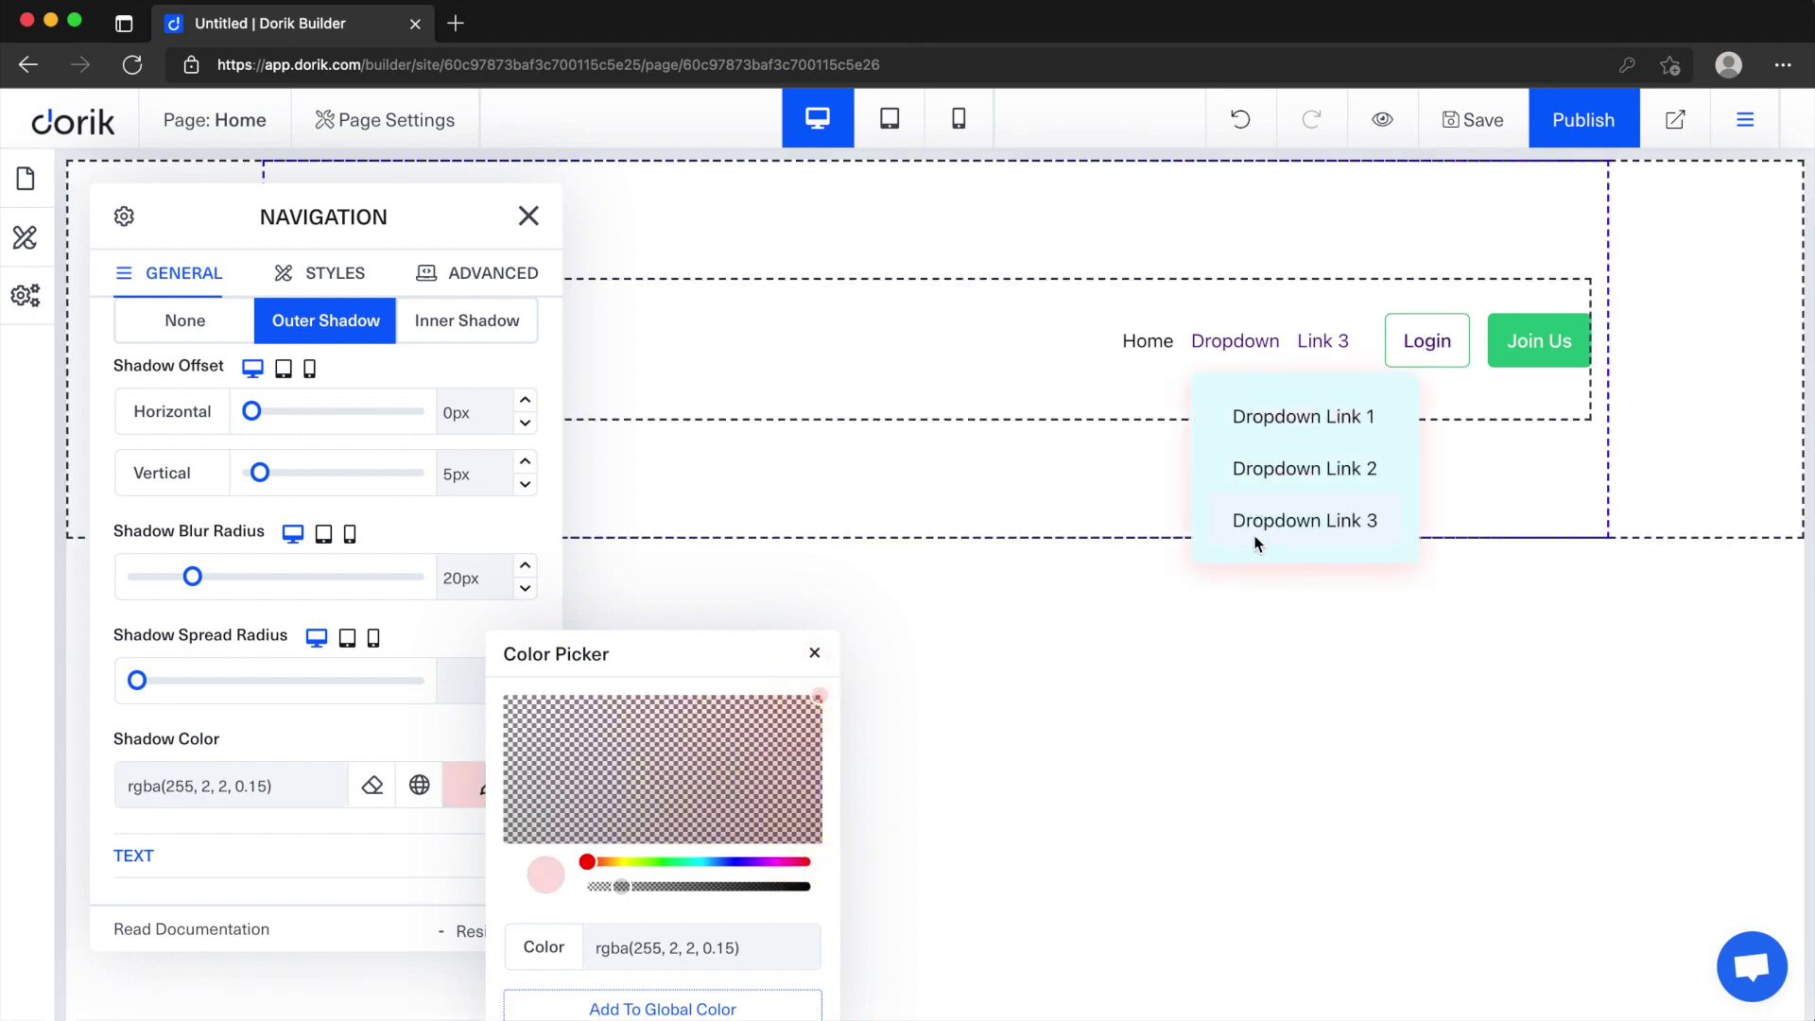
{"action": "mouse_move", "coordinate": [1265, 348]}
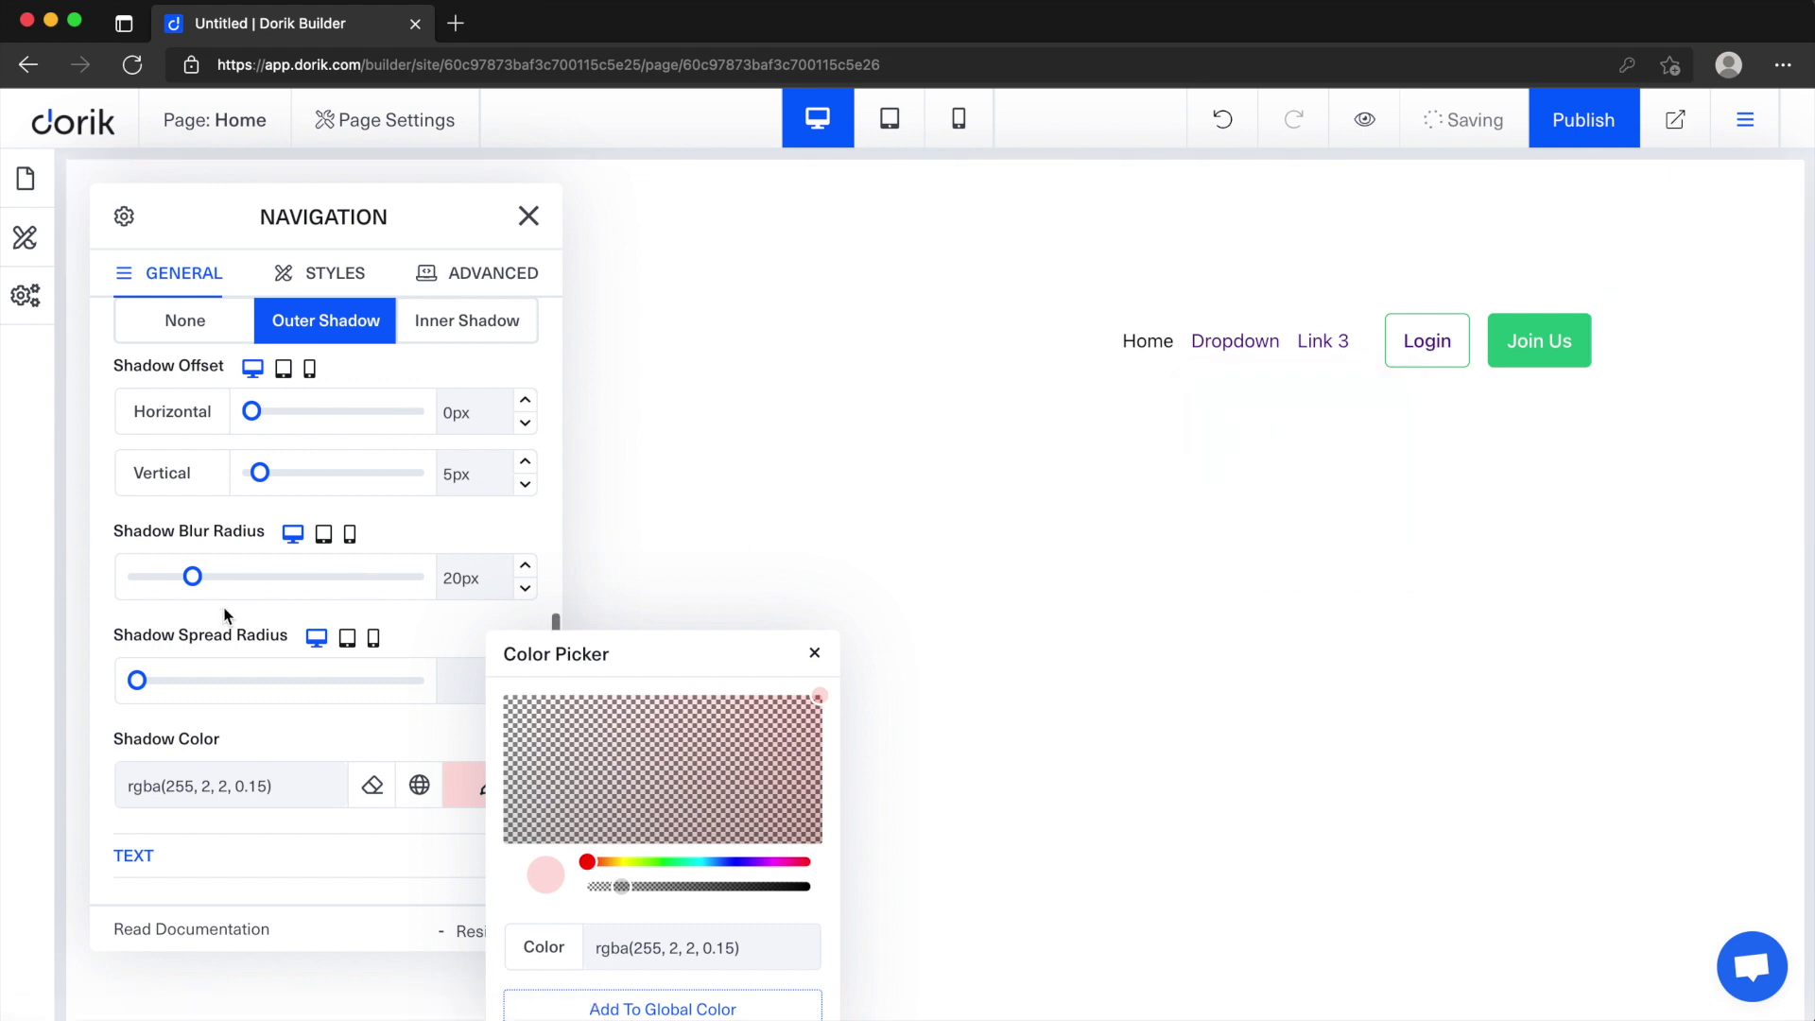
{"action": "left_click", "coordinate": [813, 652]}
{"action": "scroll", "coordinate": [255, 728], "scroll_direction": "down", "scroll_amount": 5}
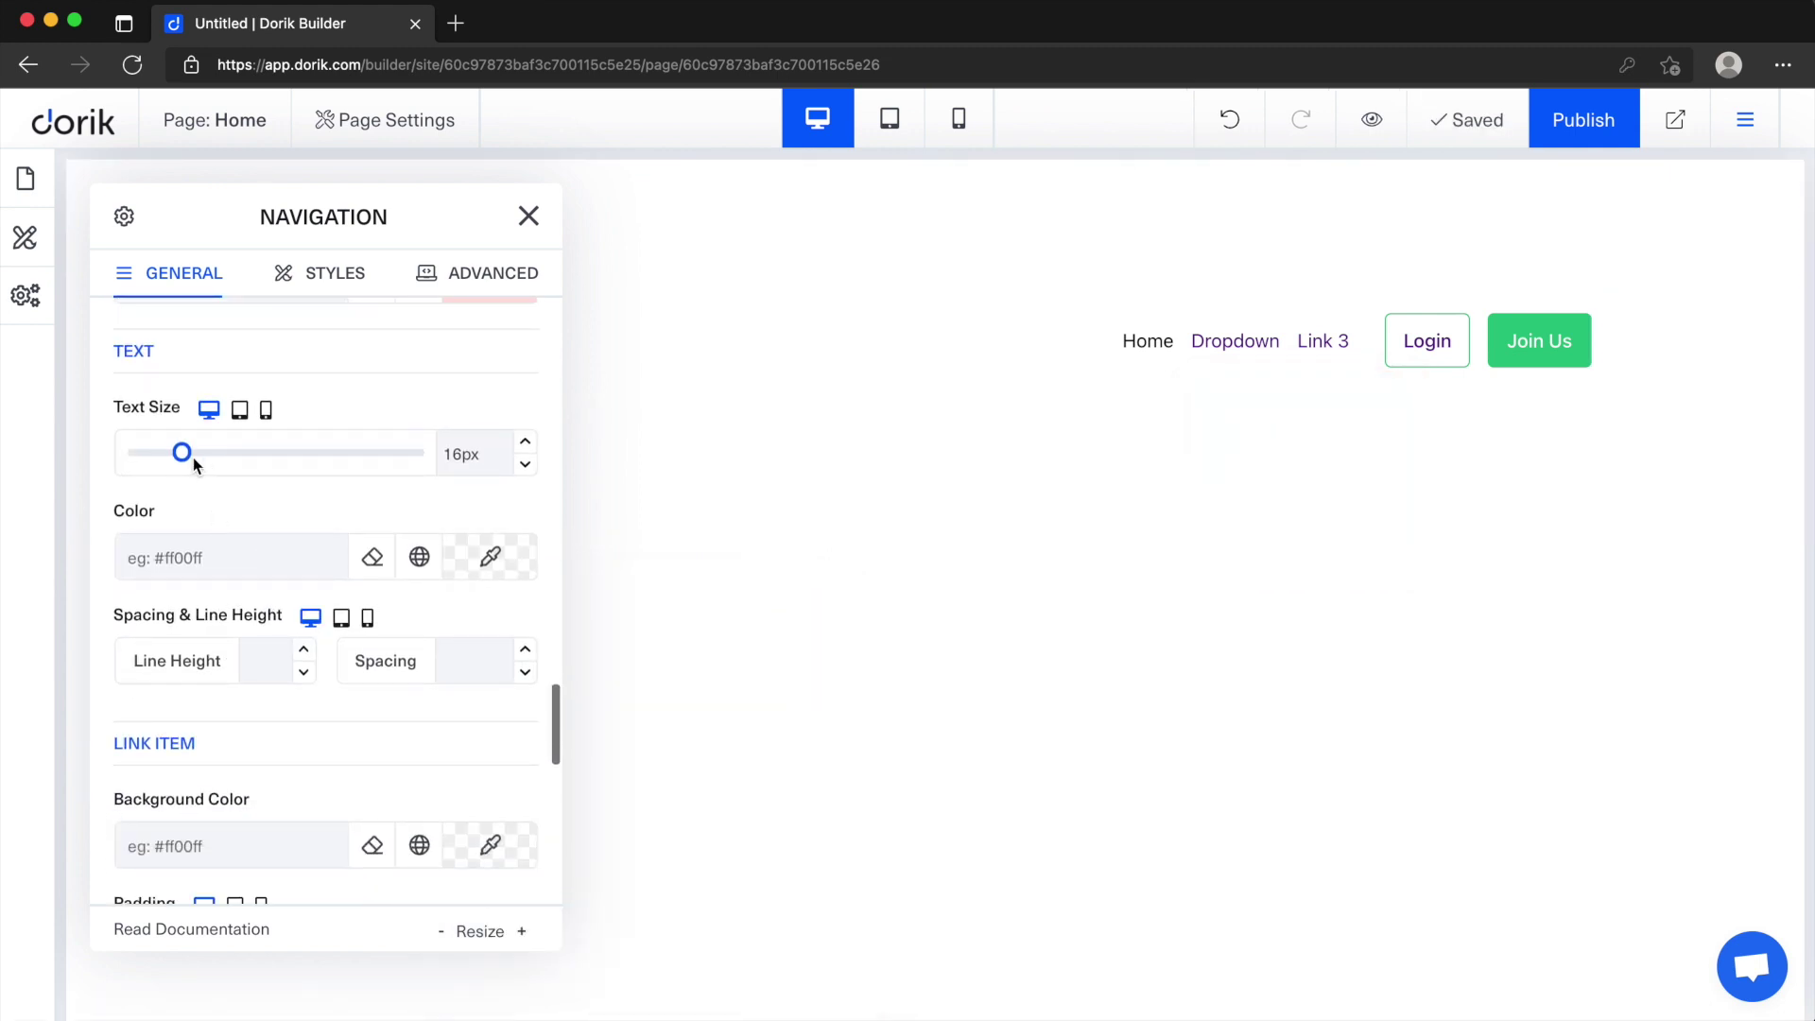
Step: Try a larger link text size, then bring it back to about 16px
{"action": "mouse_move", "coordinate": [193, 458]}
{"action": "left_mouse_down"}
{"action": "mouse_move", "coordinate": [263, 456]}
{"action": "mouse_move", "coordinate": [220, 458]}
{"action": "left_mouse_up"}
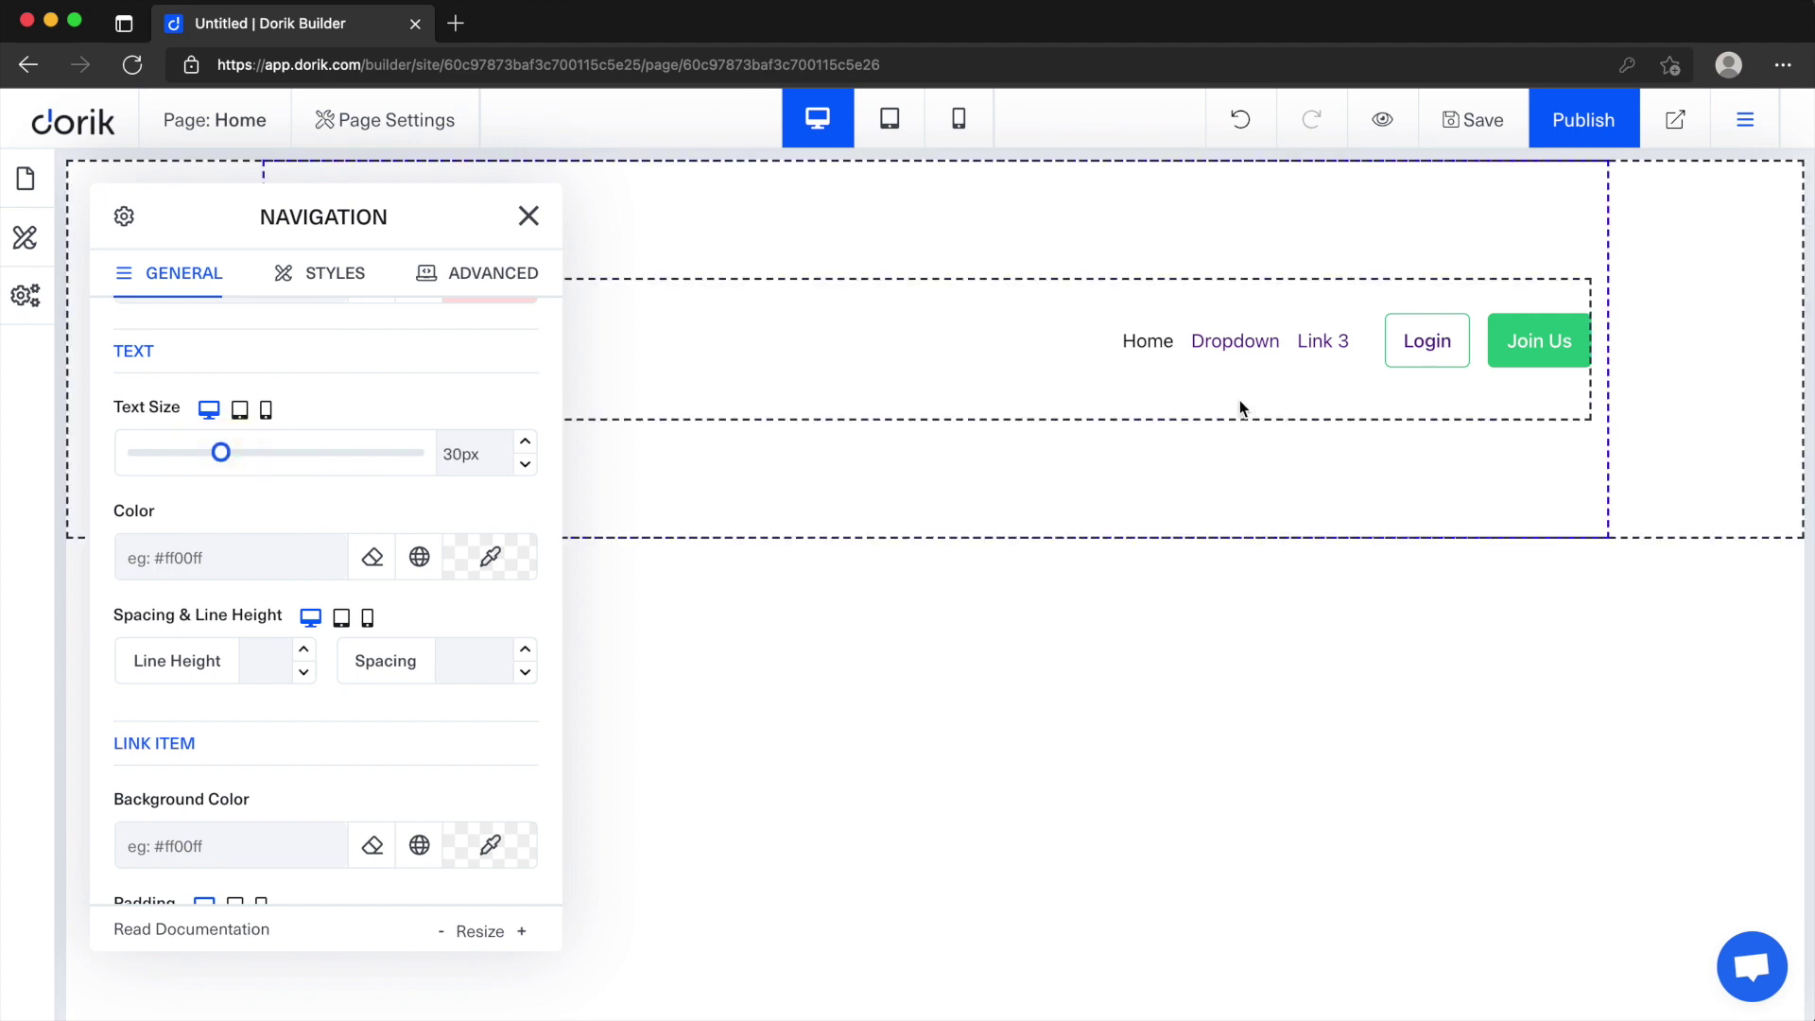
{"action": "mouse_move", "coordinate": [1230, 359]}
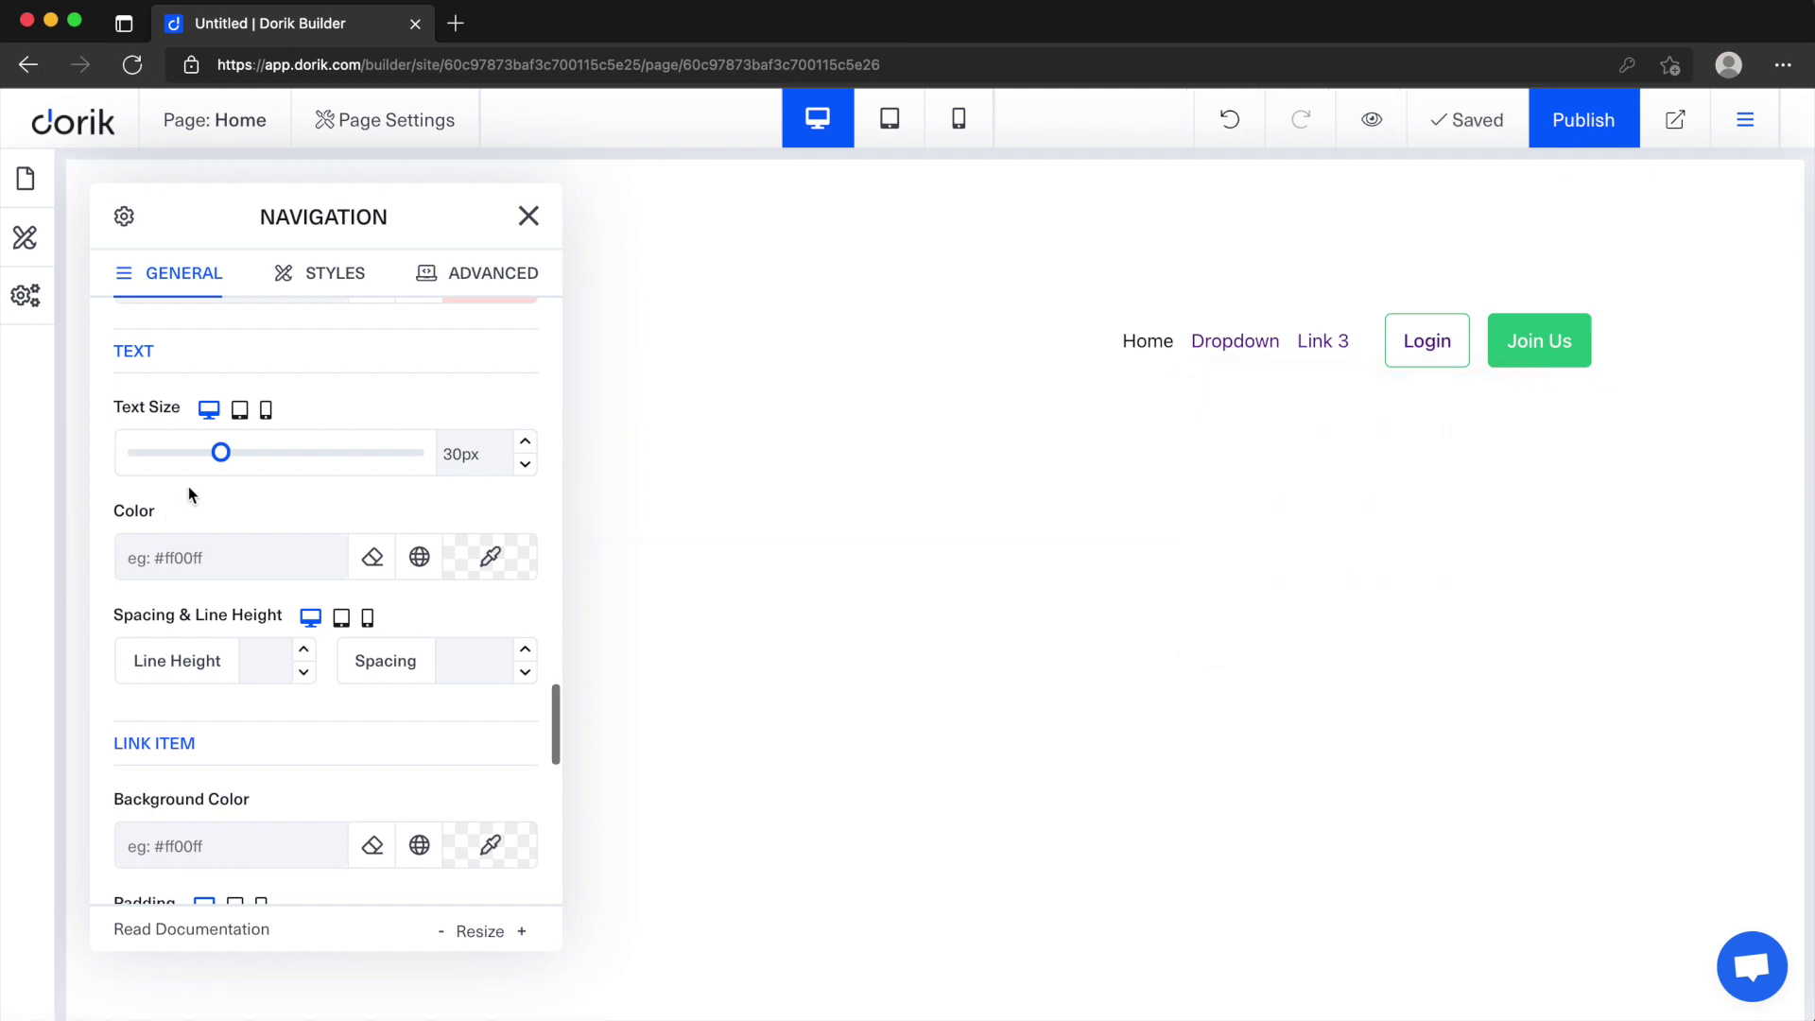
{"action": "left_click_drag", "start_coordinate": [214, 459], "coordinate": [180, 457]}
{"action": "mouse_move", "coordinate": [1238, 373]}
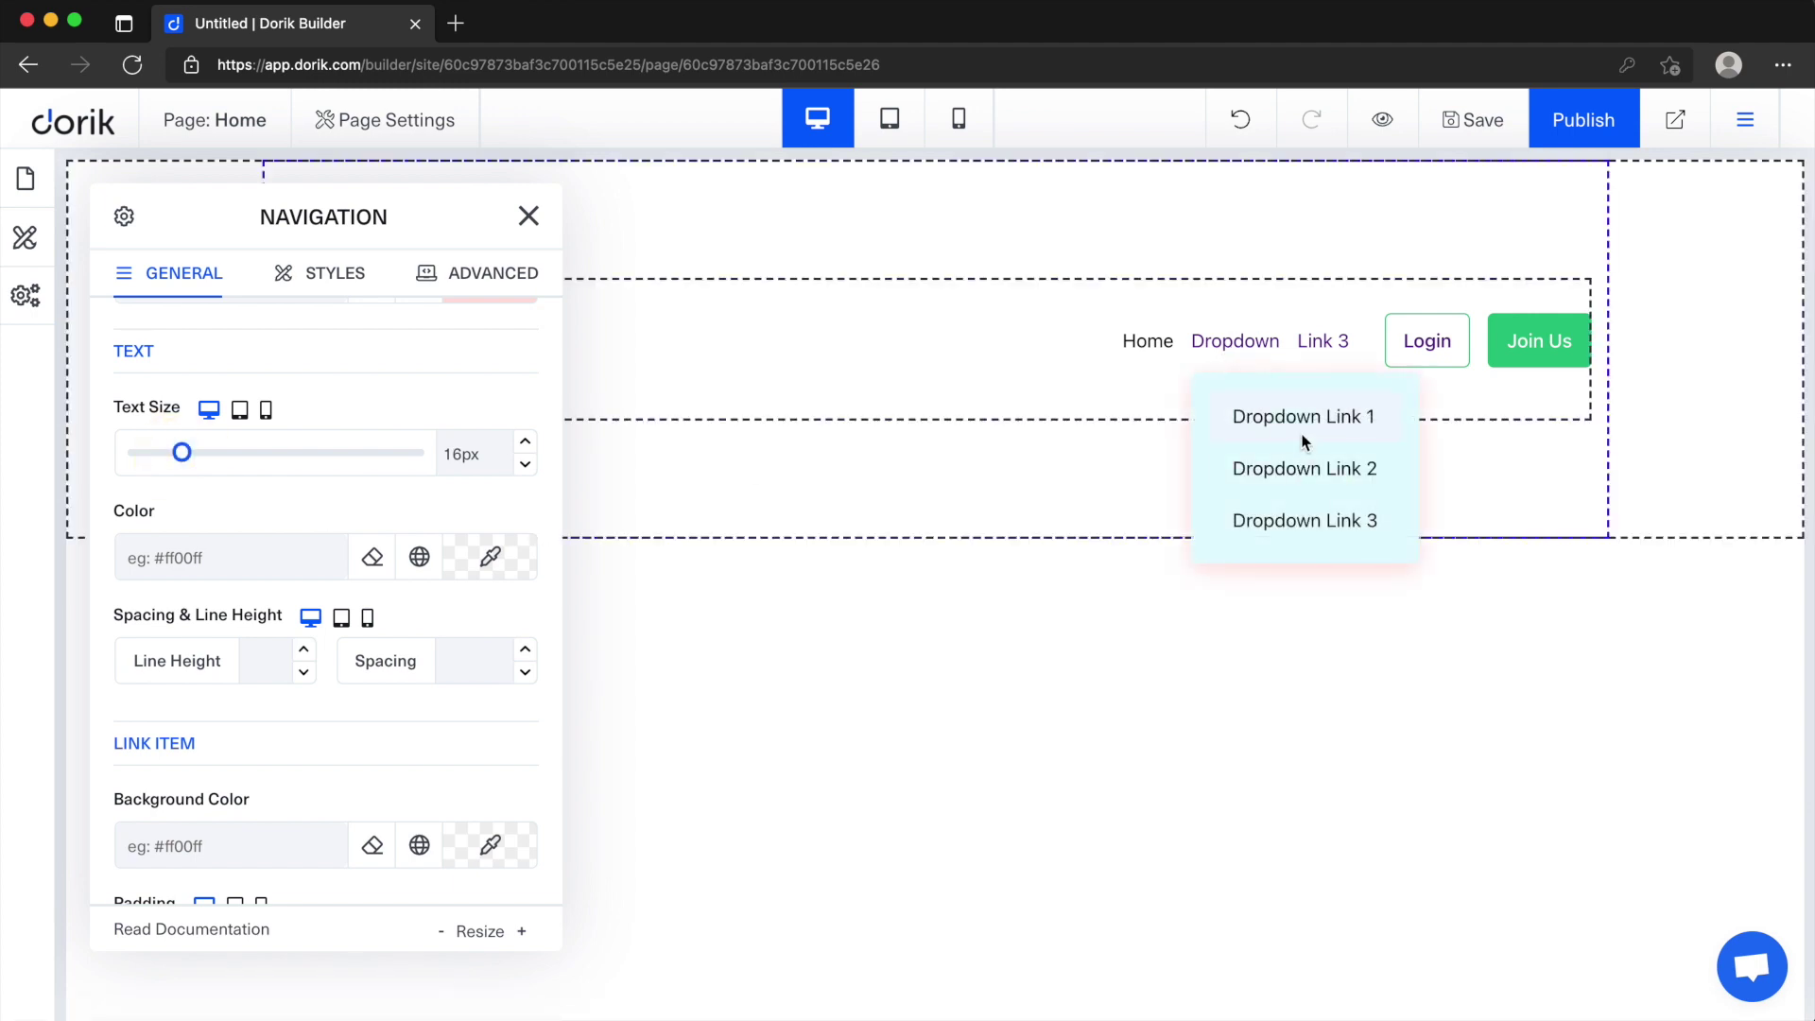
Step: Colour the navigation link text deep blue, #0015D3
{"action": "left_click", "coordinate": [515, 556]}
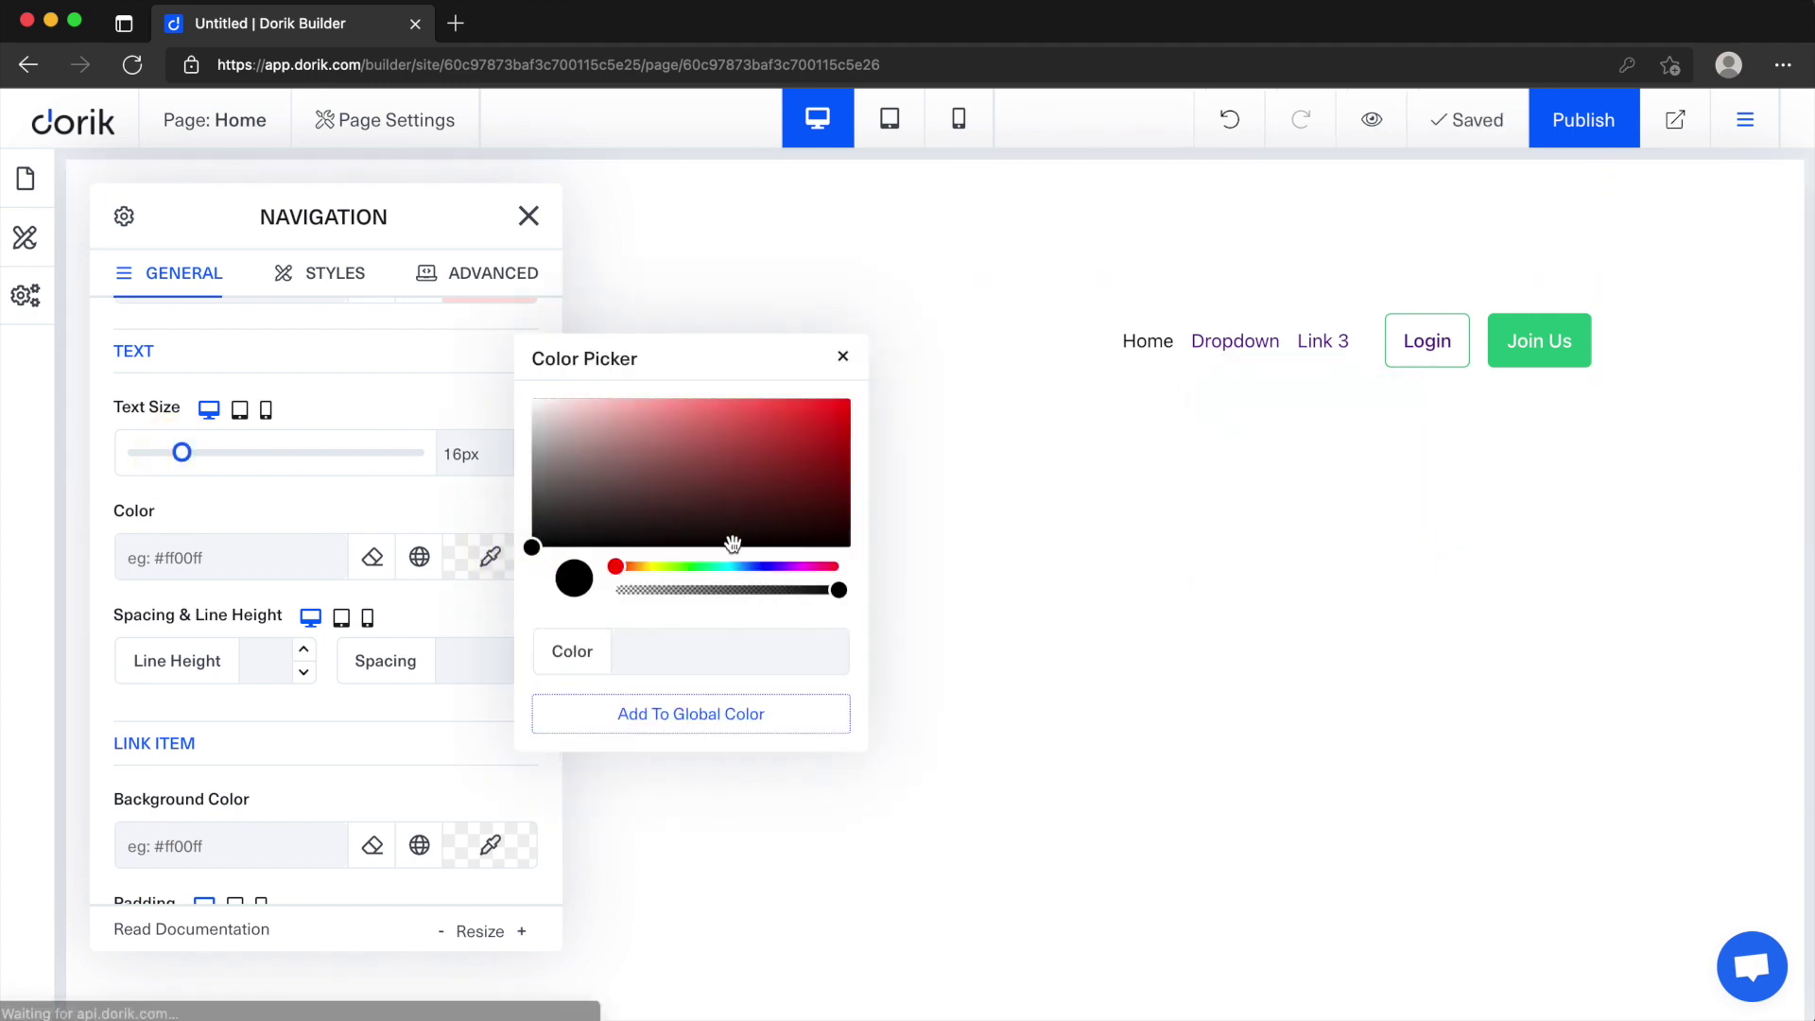
{"action": "left_click_drag", "start_coordinate": [695, 567], "coordinate": [761, 565]}
{"action": "left_click", "coordinate": [846, 448]}
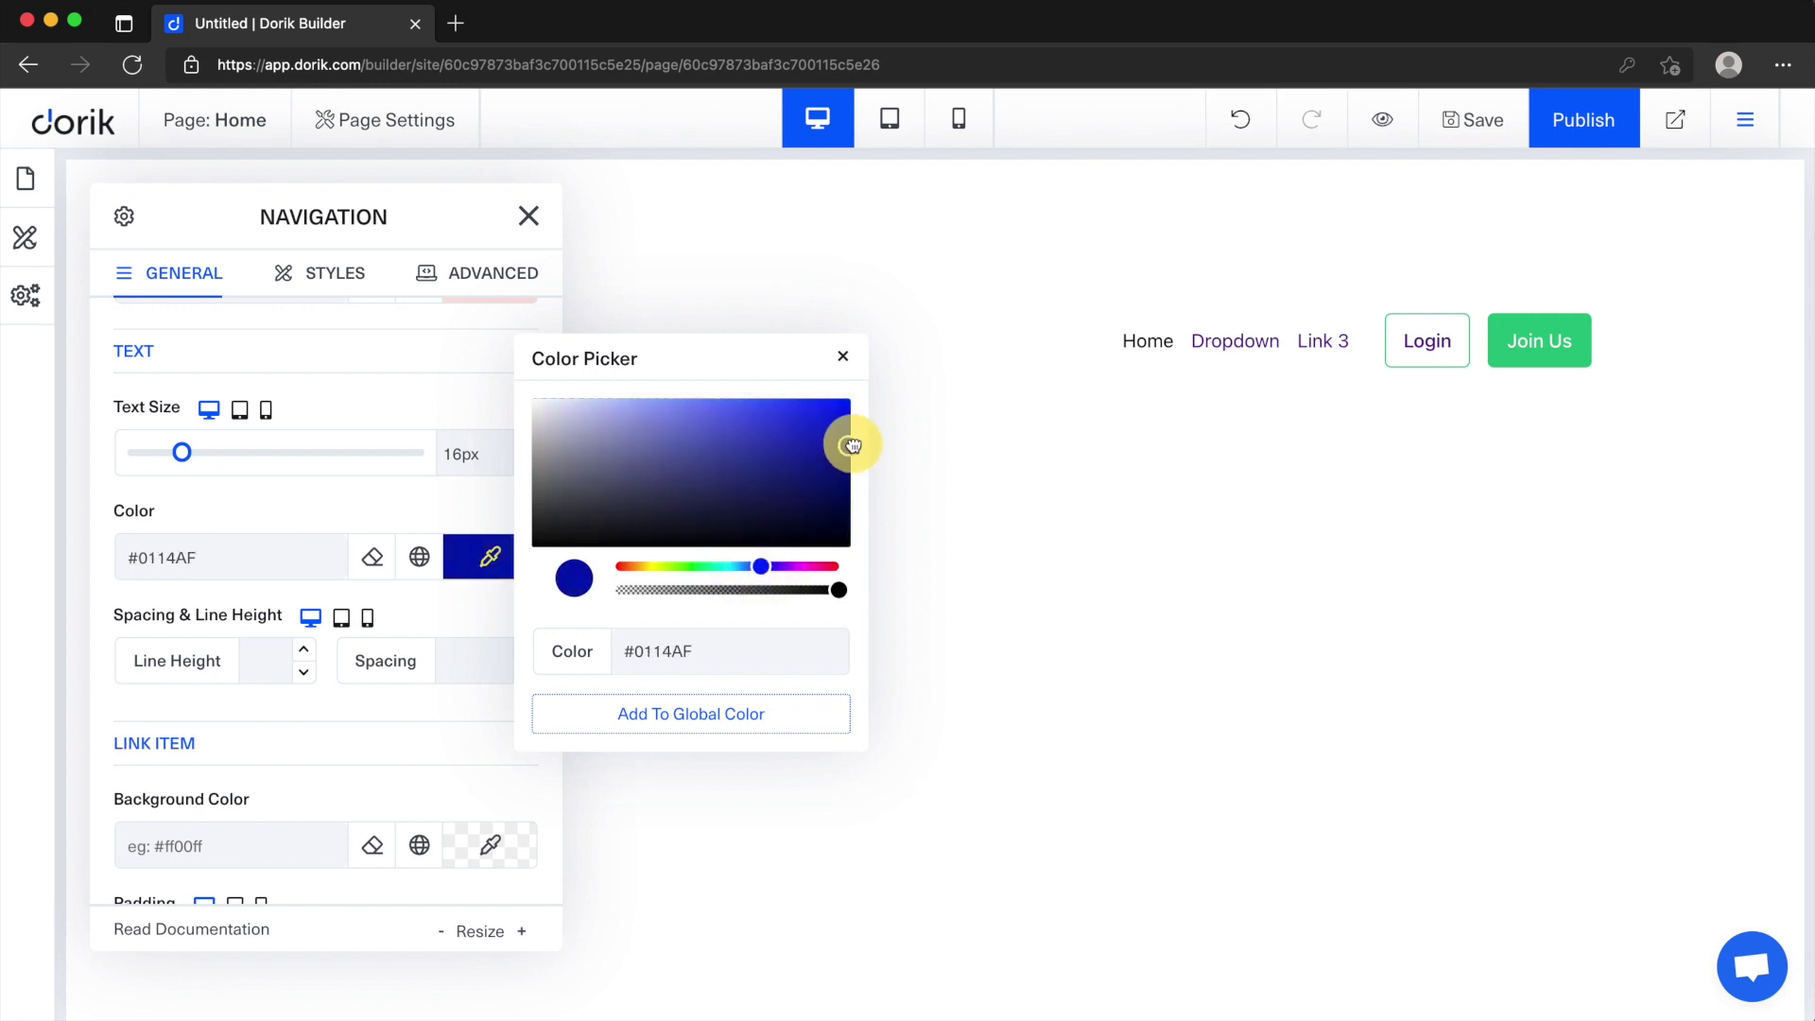
{"action": "left_click_drag", "start_coordinate": [860, 431], "coordinate": [857, 422]}
{"action": "mouse_move", "coordinate": [1225, 366]}
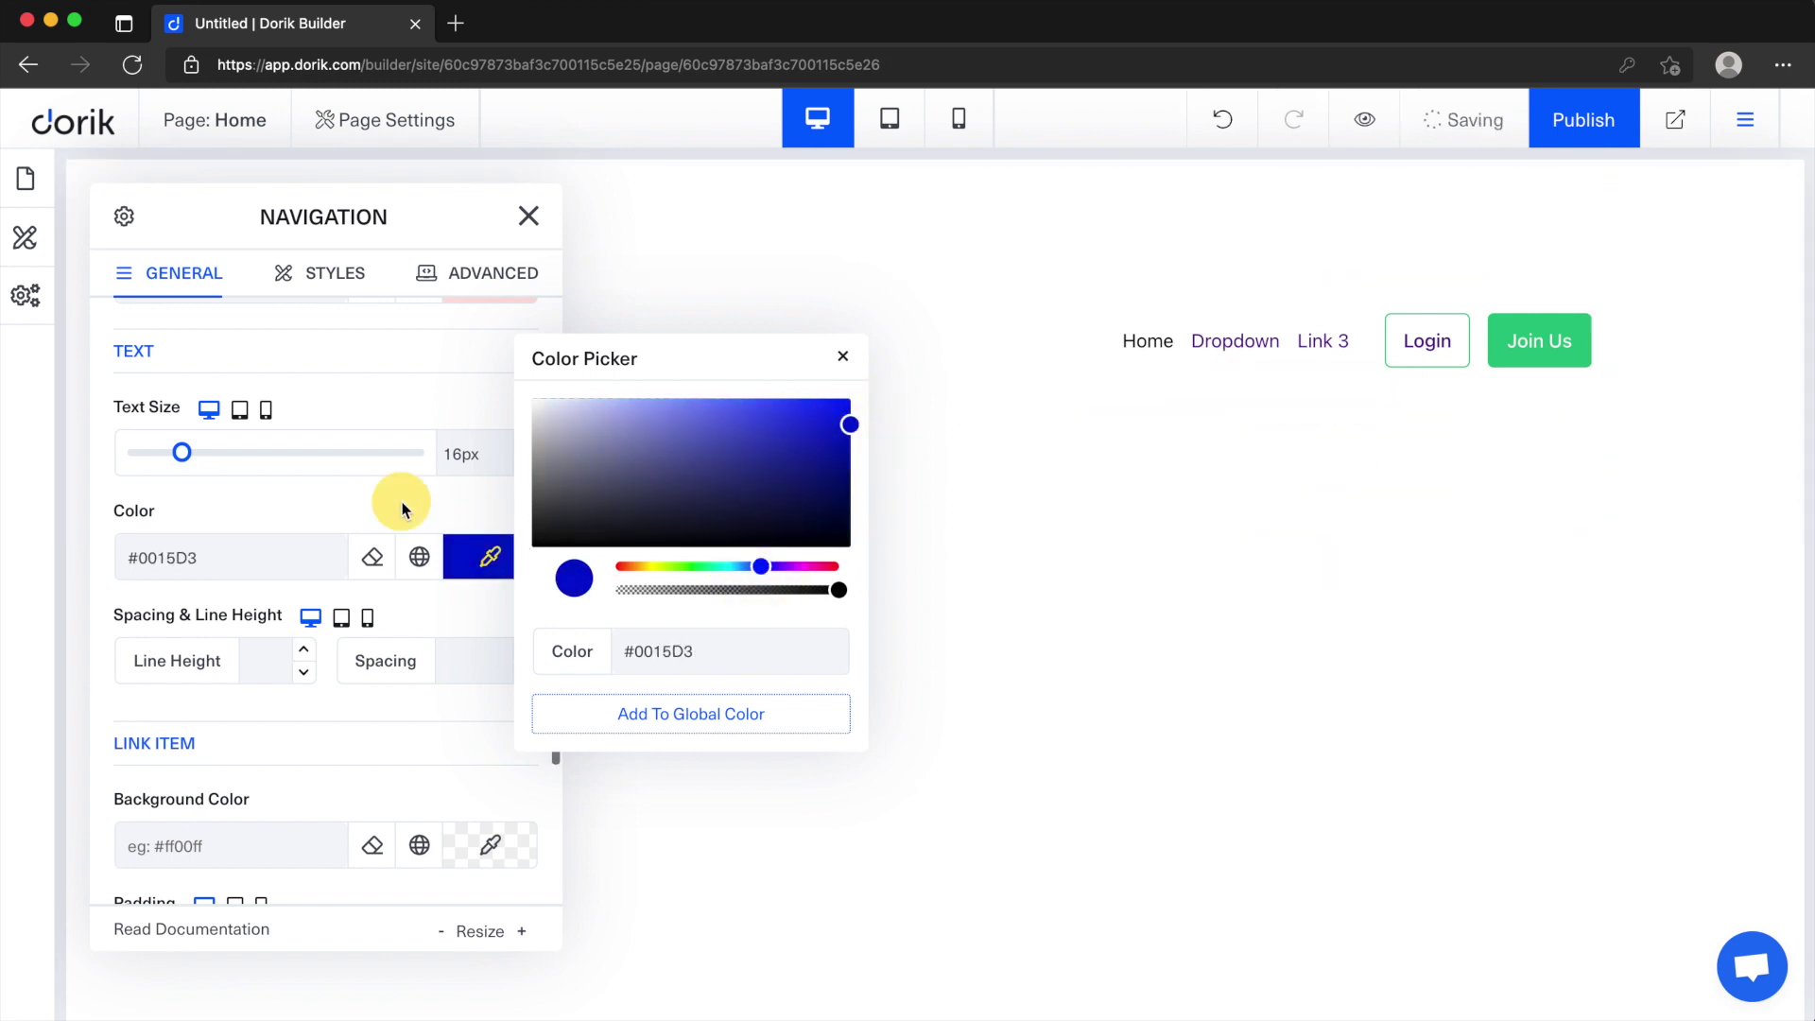
{"action": "left_click", "coordinate": [842, 355]}
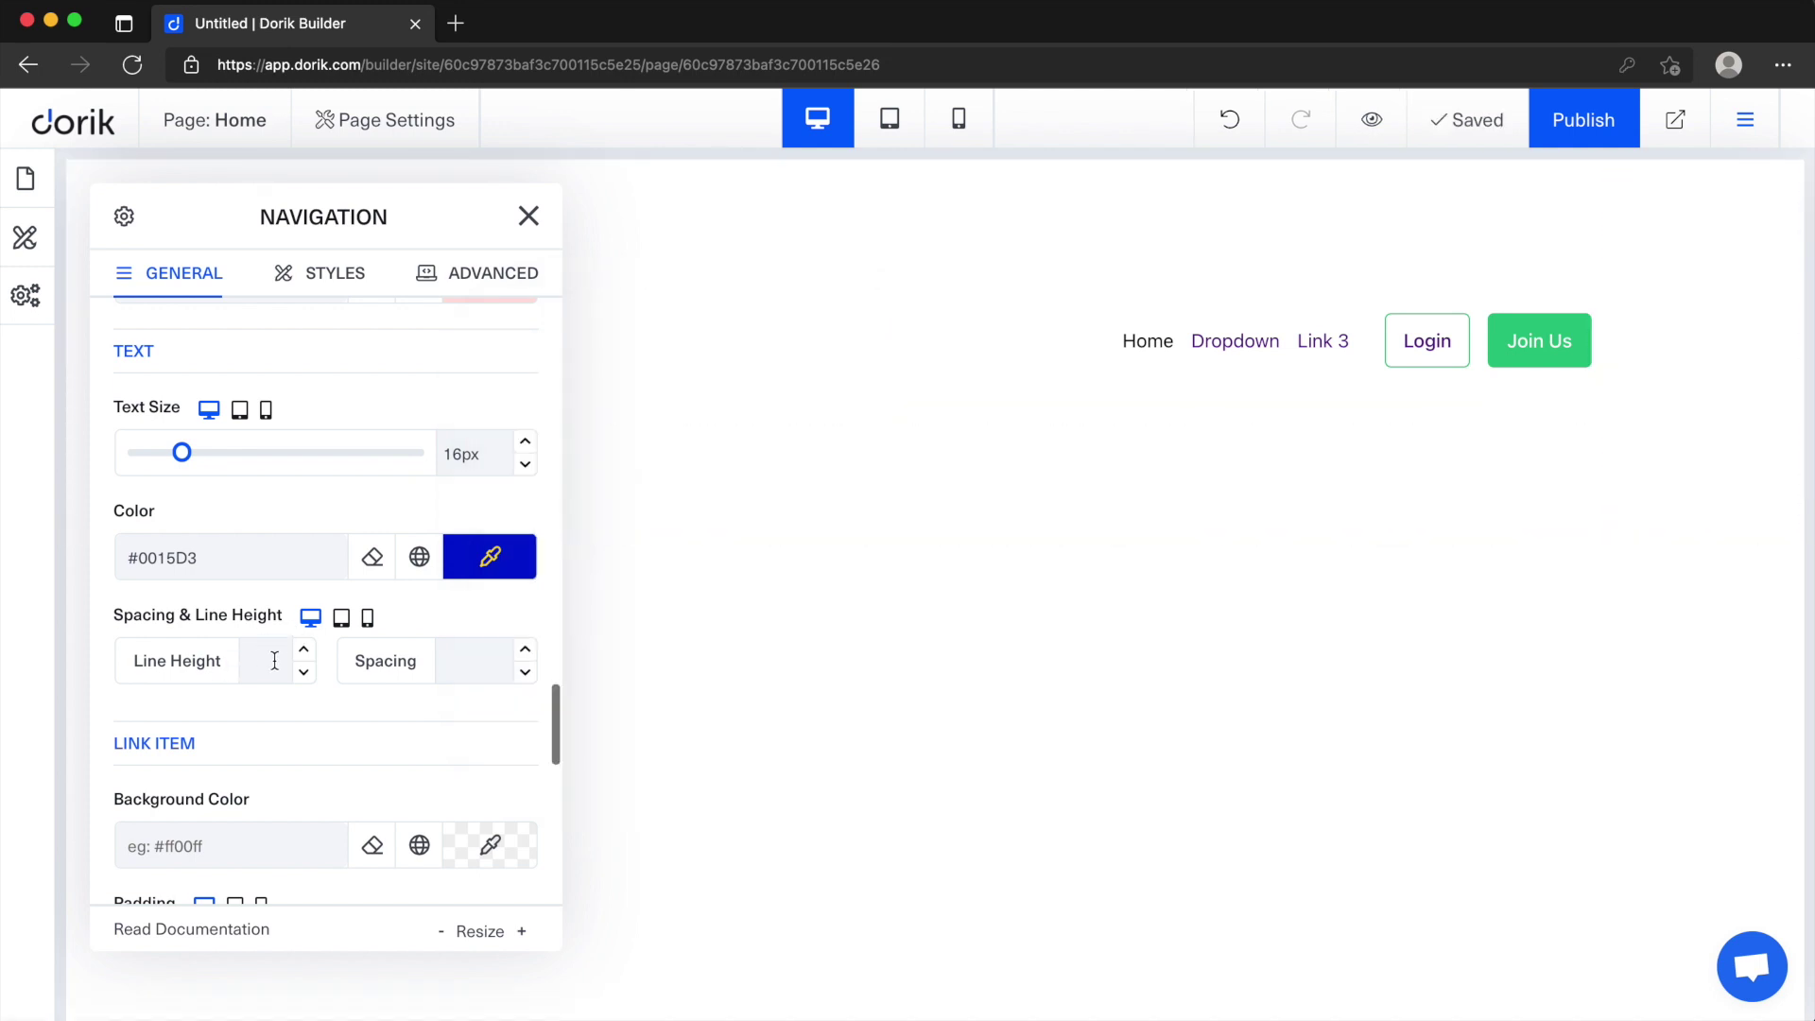
{"action": "scroll", "coordinate": [426, 605], "scroll_direction": "down", "scroll_amount": 5}
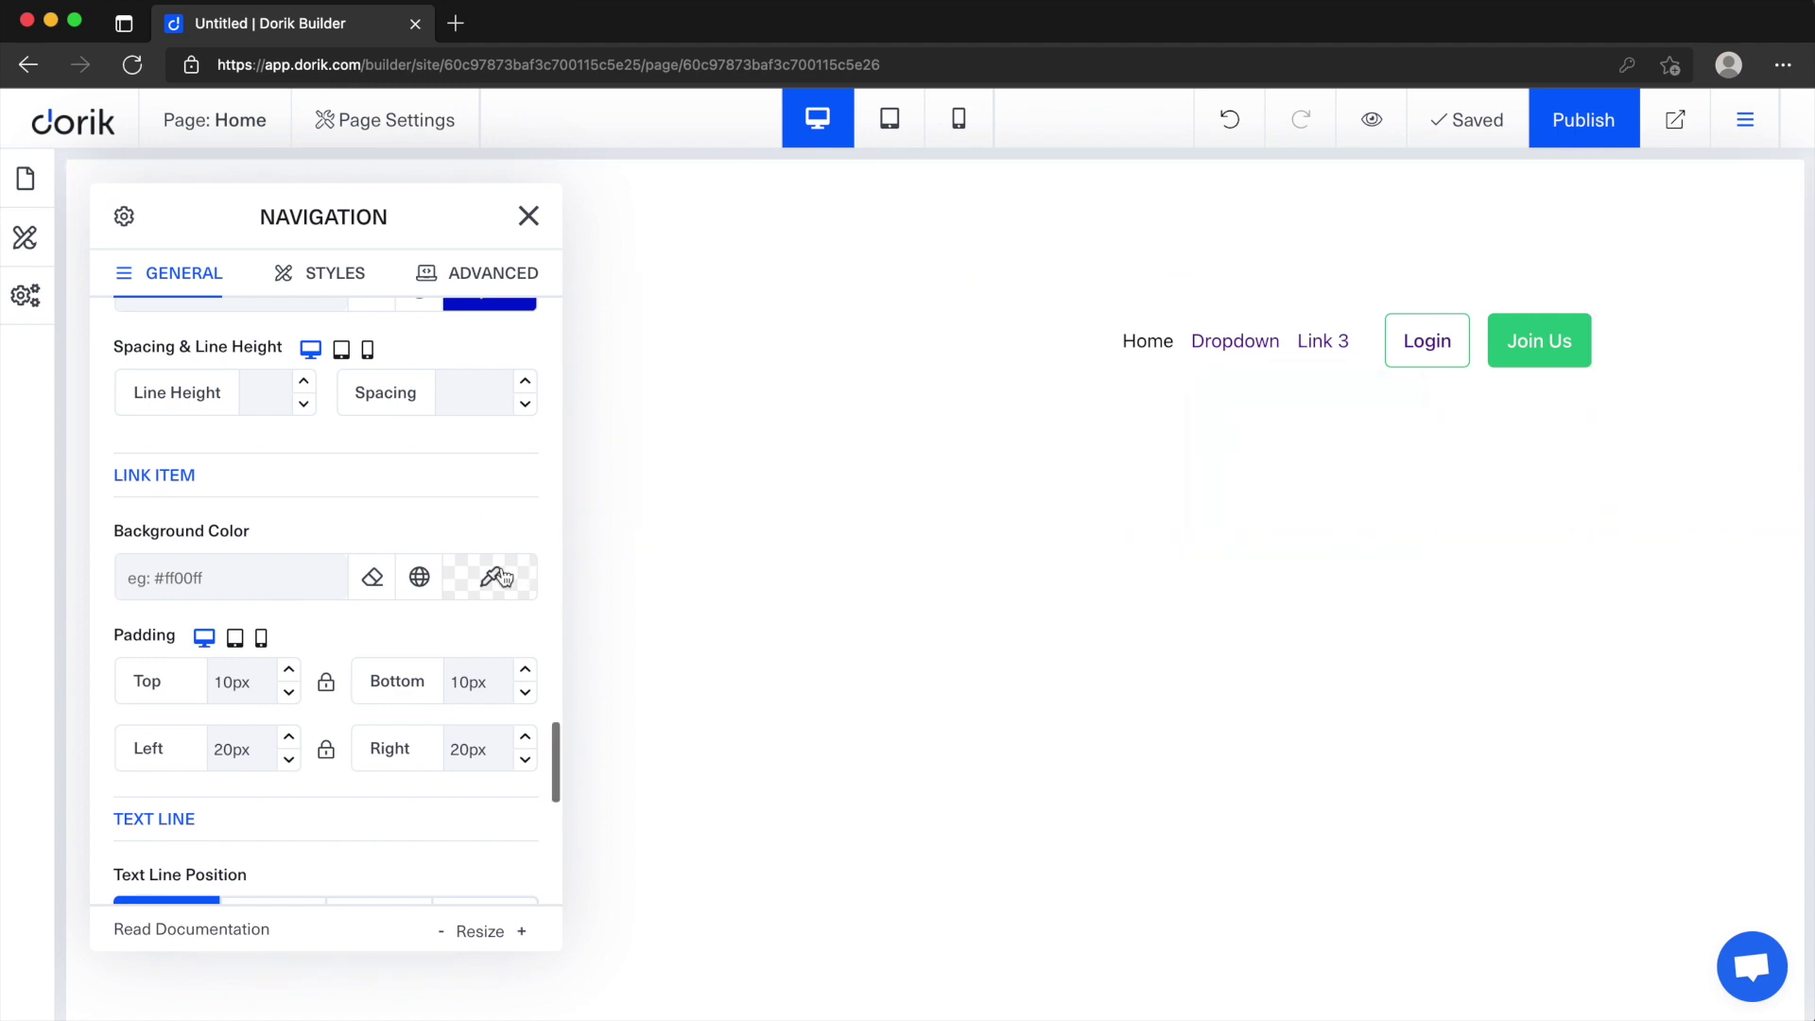
Step: Set the Link Item background colour to white, #FFFFFF
{"action": "mouse_move", "coordinate": [1251, 337]}
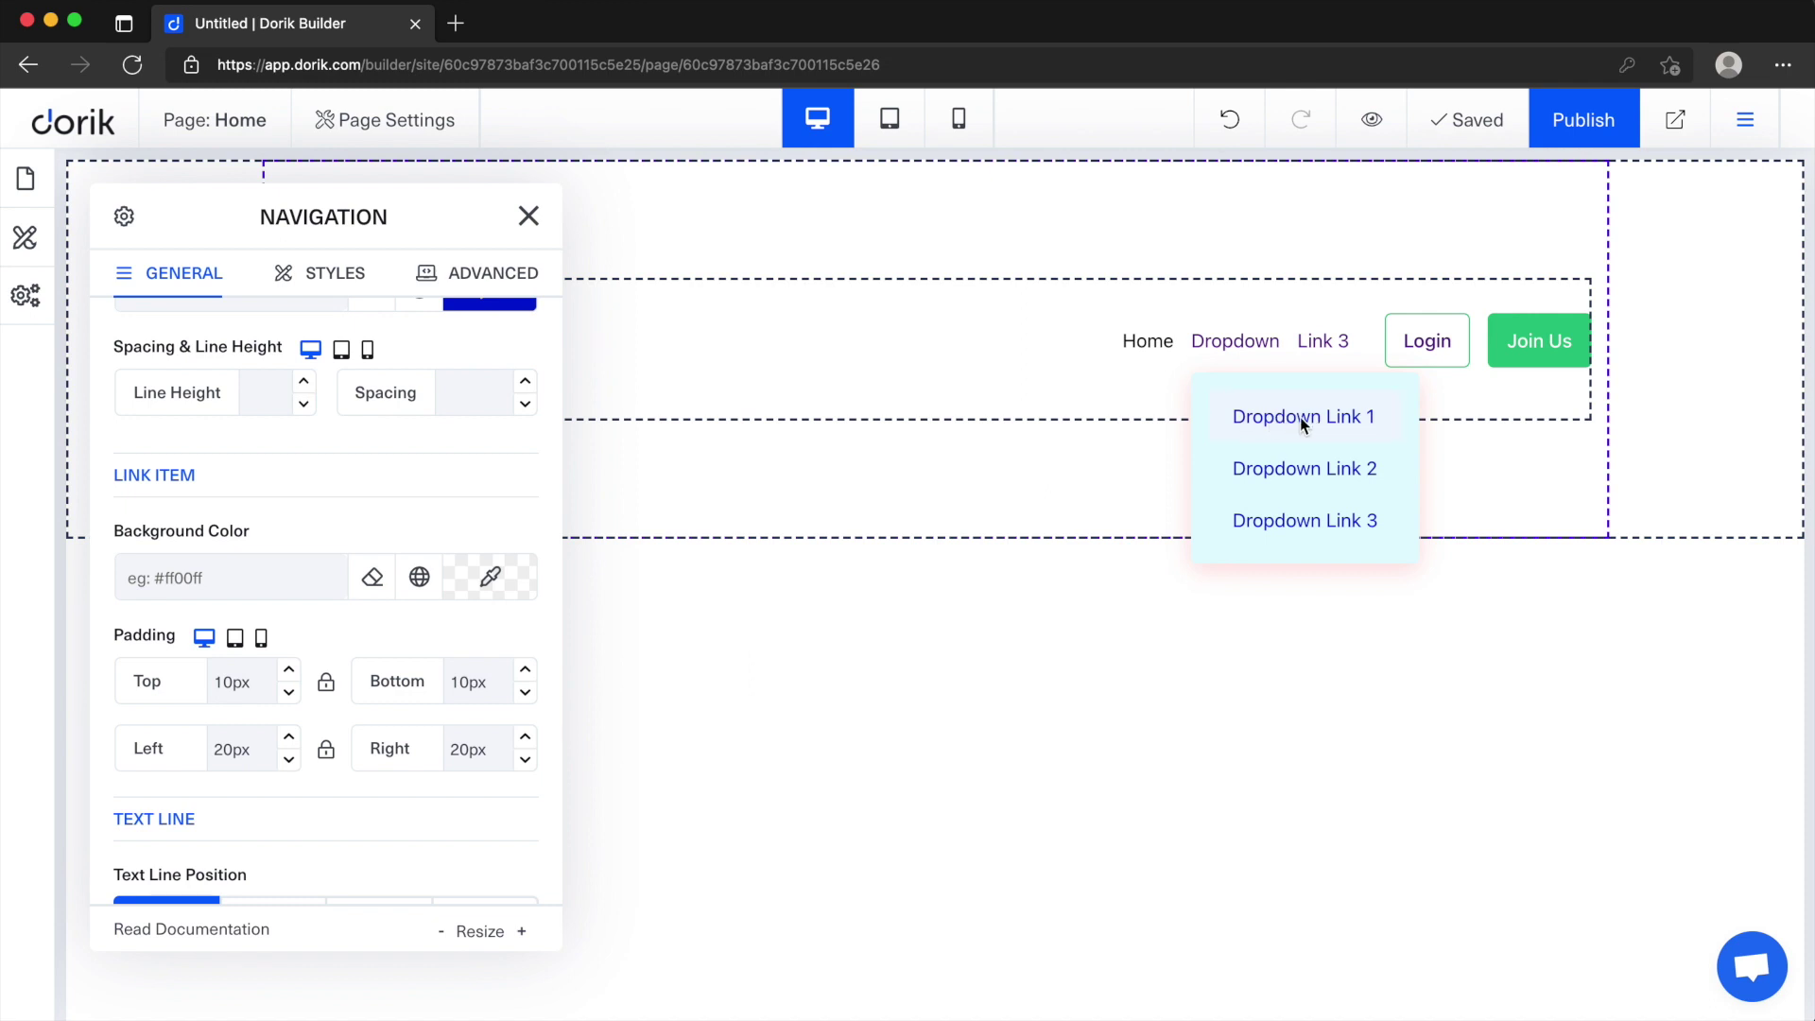
{"action": "left_click", "coordinate": [486, 586]}
{"action": "mouse_move", "coordinate": [590, 491]}
{"action": "left_mouse_down"}
{"action": "mouse_move", "coordinate": [470, 377]}
{"action": "mouse_move", "coordinate": [458, 393]}
{"action": "left_mouse_up"}
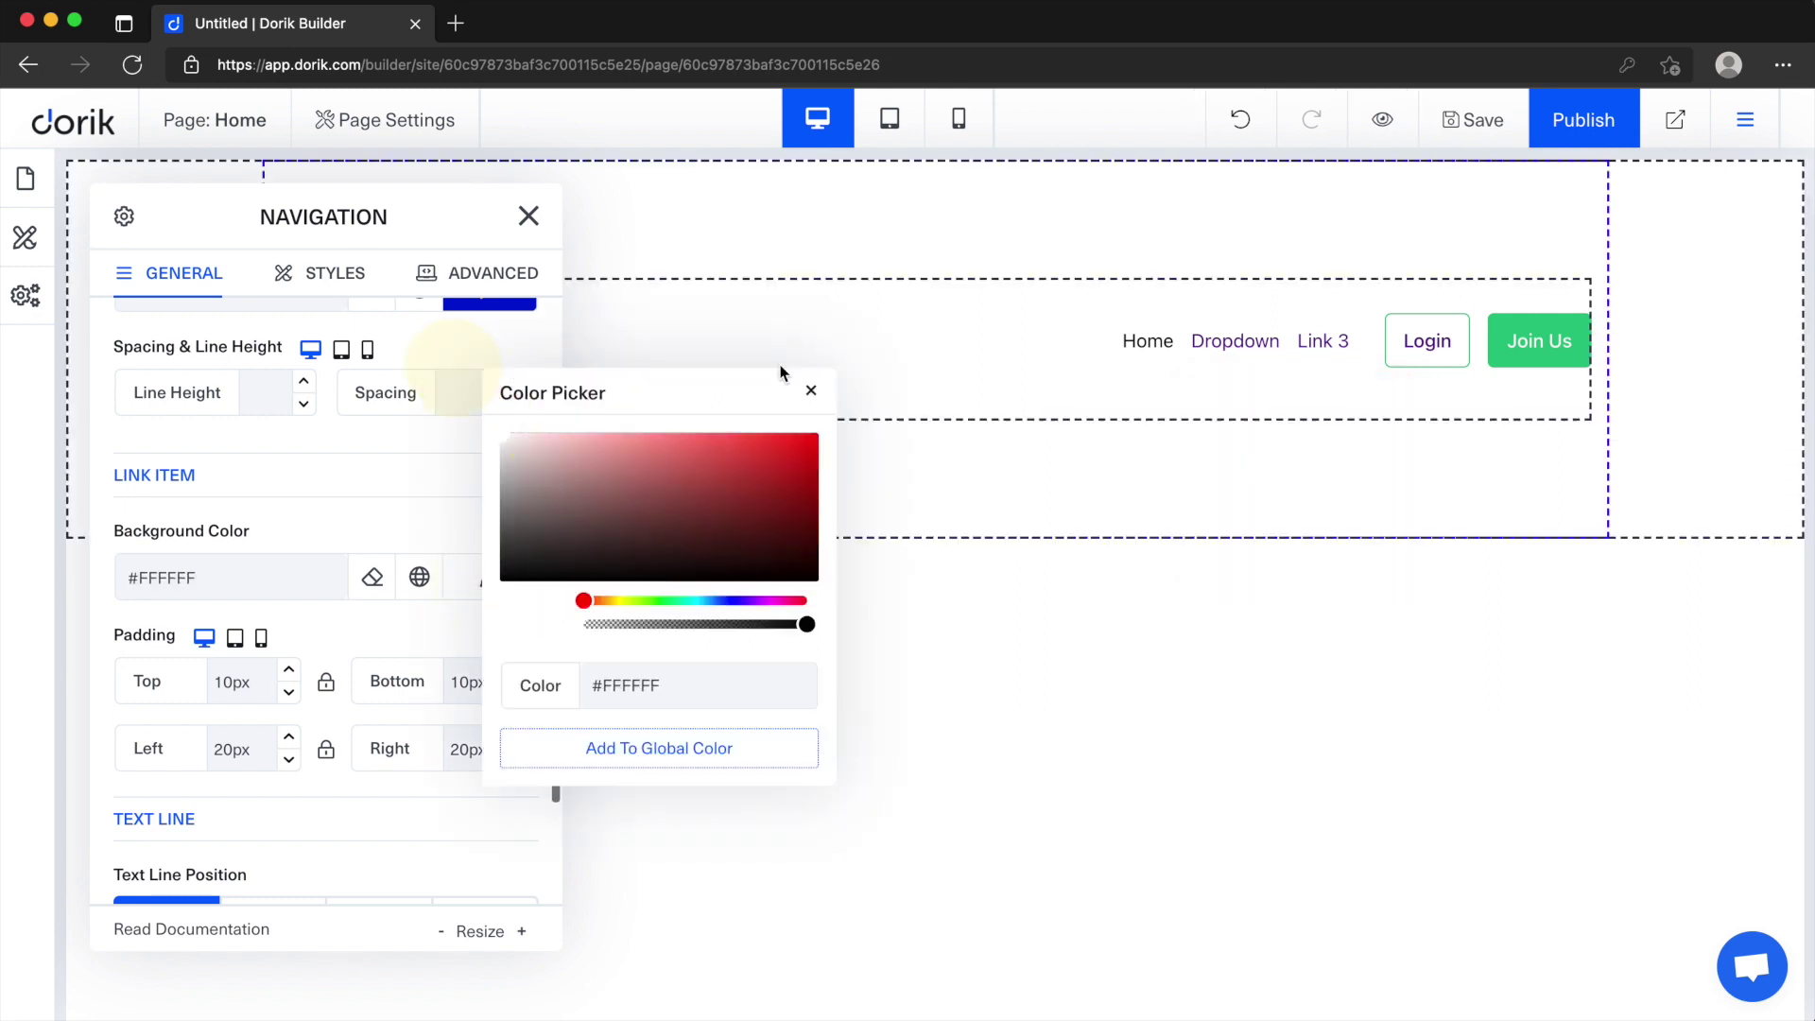
{"action": "left_click", "coordinate": [828, 393]}
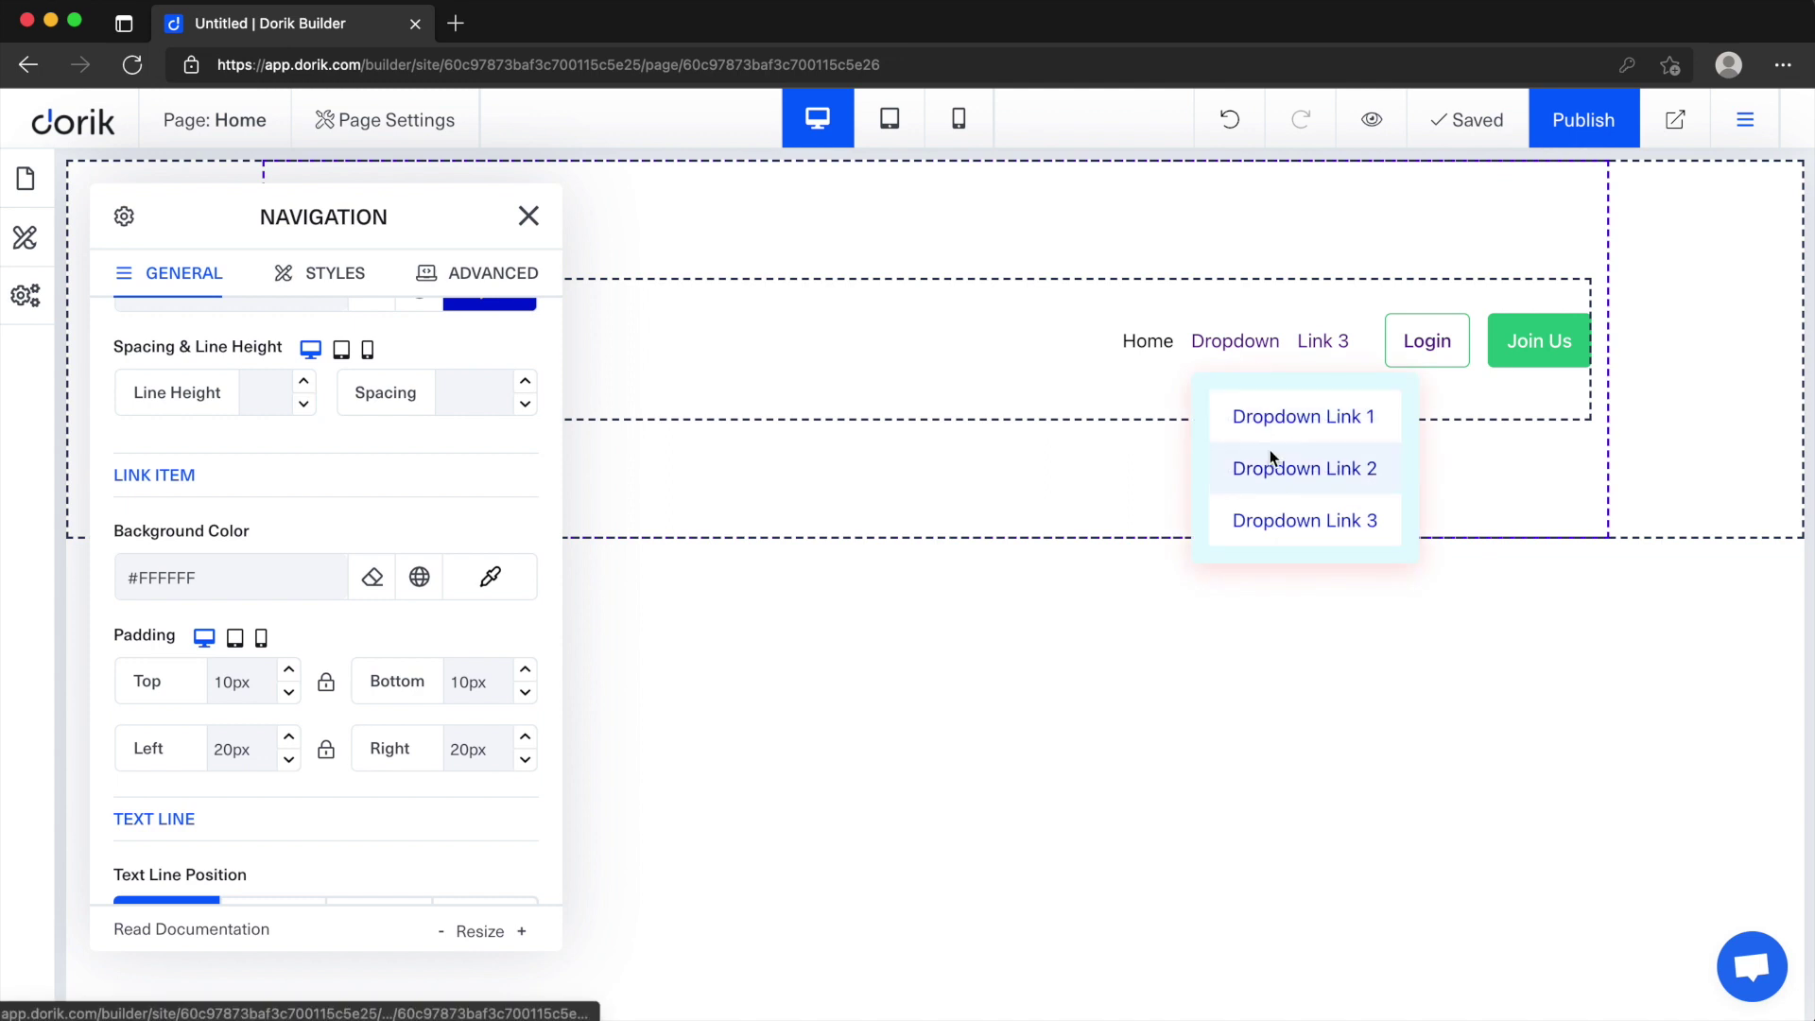
{"action": "scroll", "coordinate": [377, 778], "scroll_direction": "down", "scroll_amount": 5}
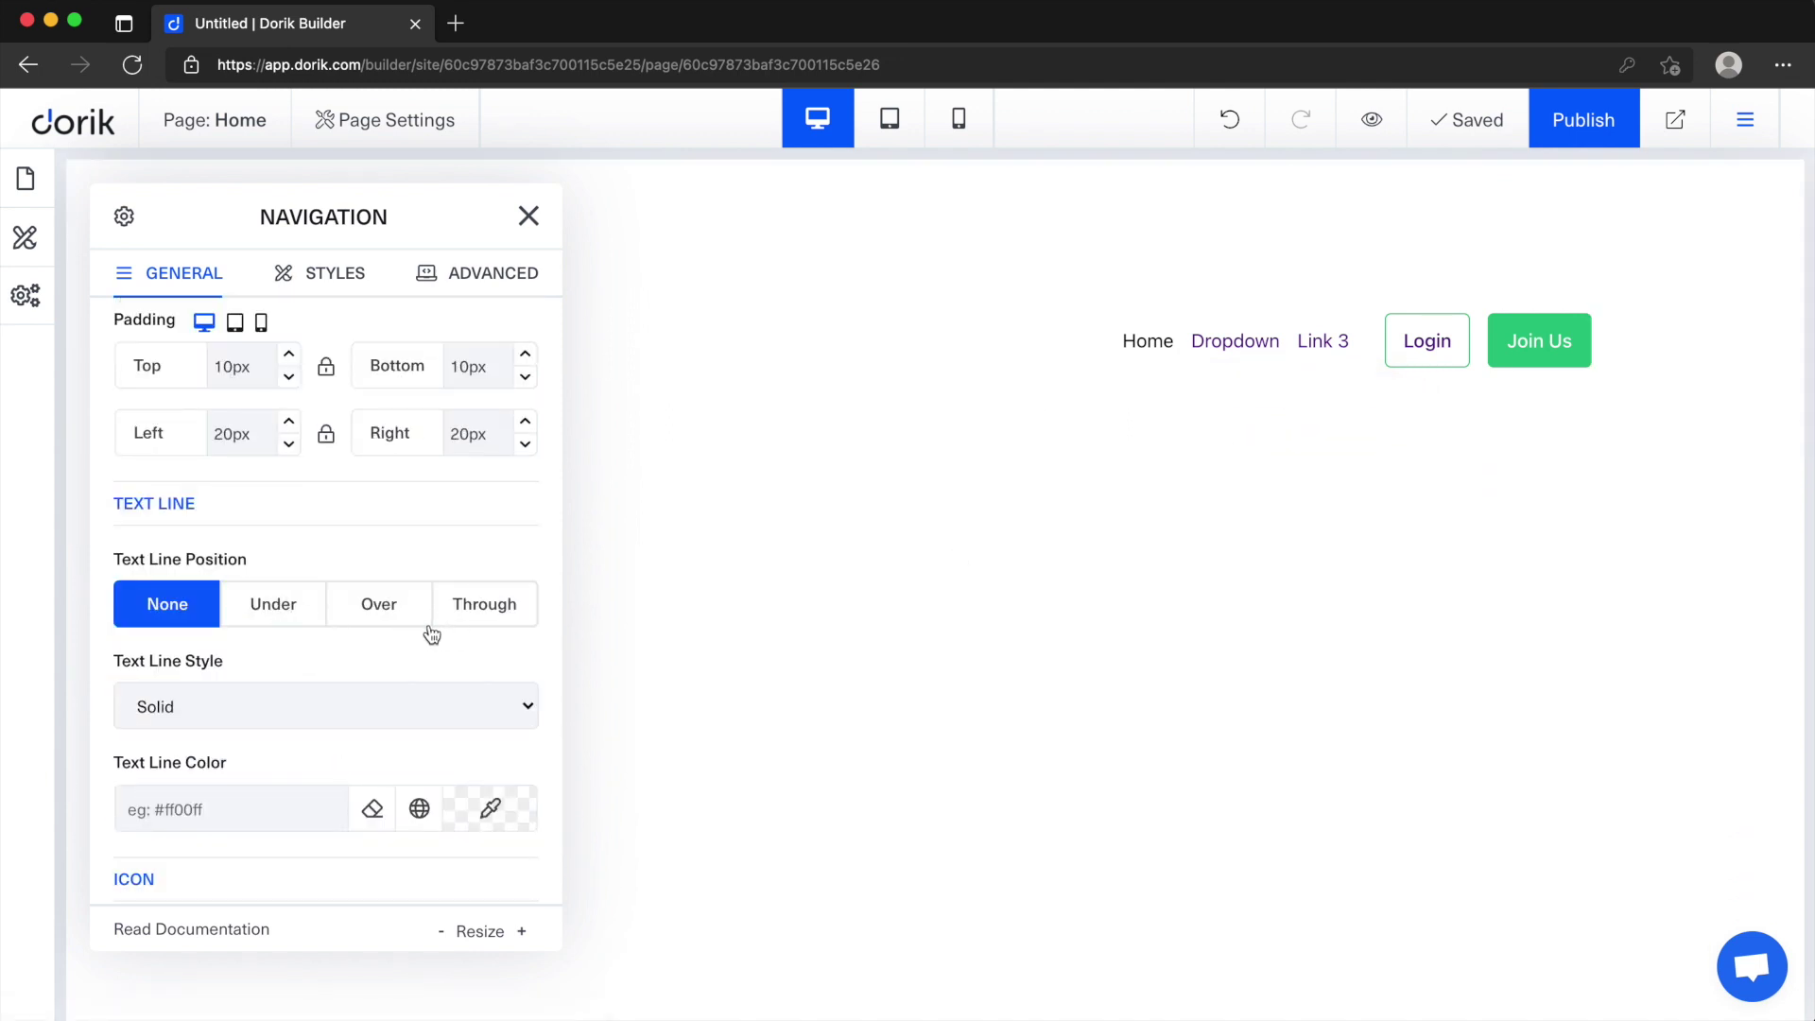
Step: Give Dropdown Link 1 a calendar icon
{"action": "scroll", "coordinate": [431, 634], "scroll_direction": "down", "scroll_amount": 4}
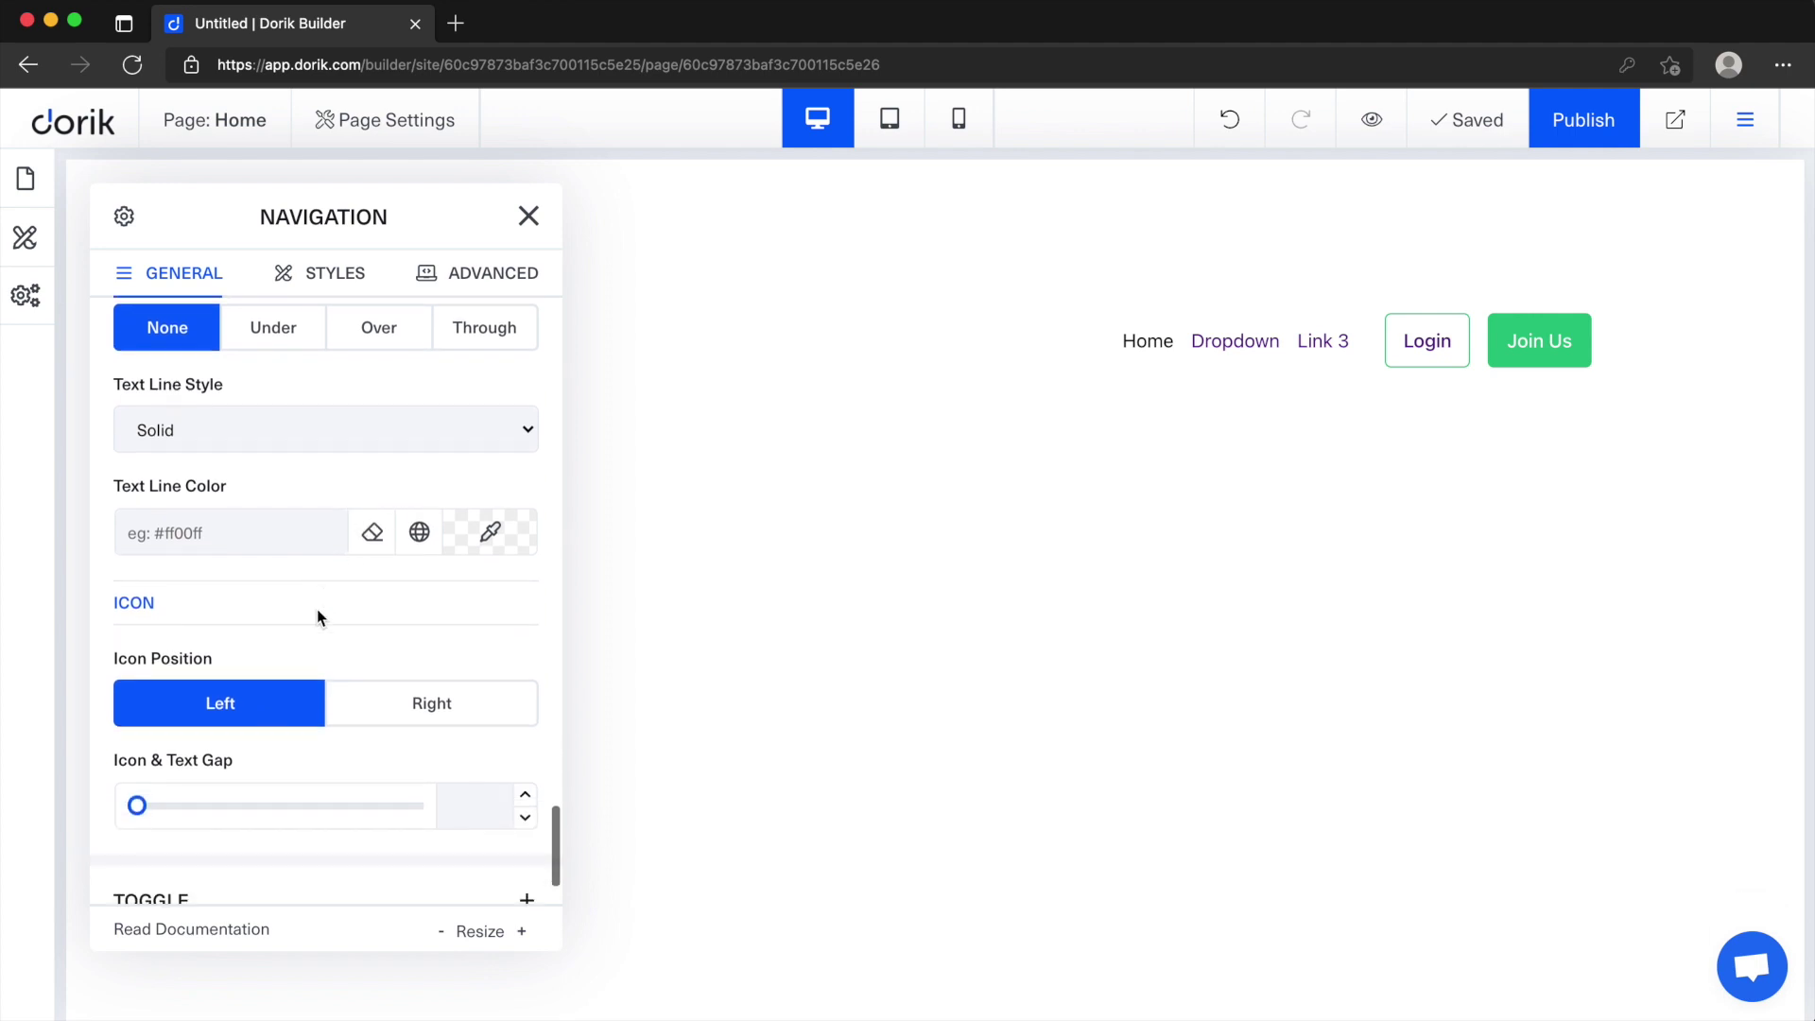
{"action": "scroll", "coordinate": [327, 609], "scroll_direction": "up", "scroll_amount": 3}
{"action": "mouse_move", "coordinate": [1330, 362]}
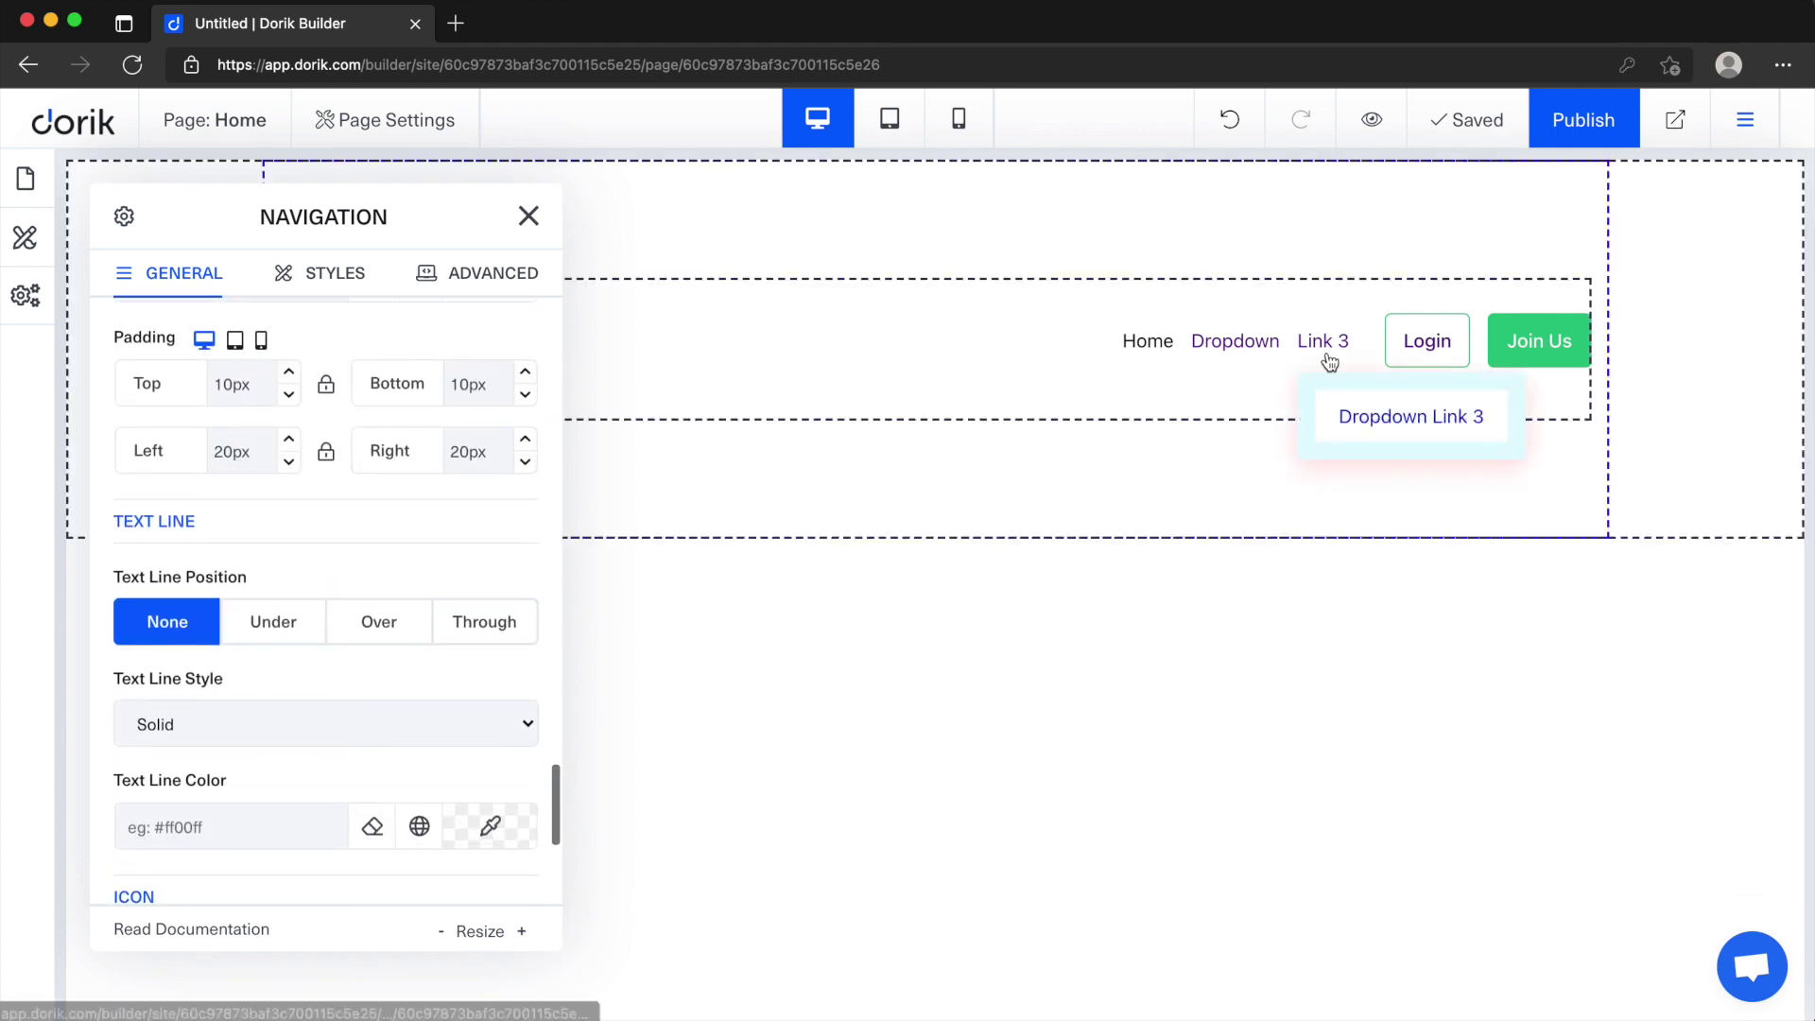
{"action": "scroll", "coordinate": [392, 588], "scroll_direction": "down", "scroll_amount": 10}
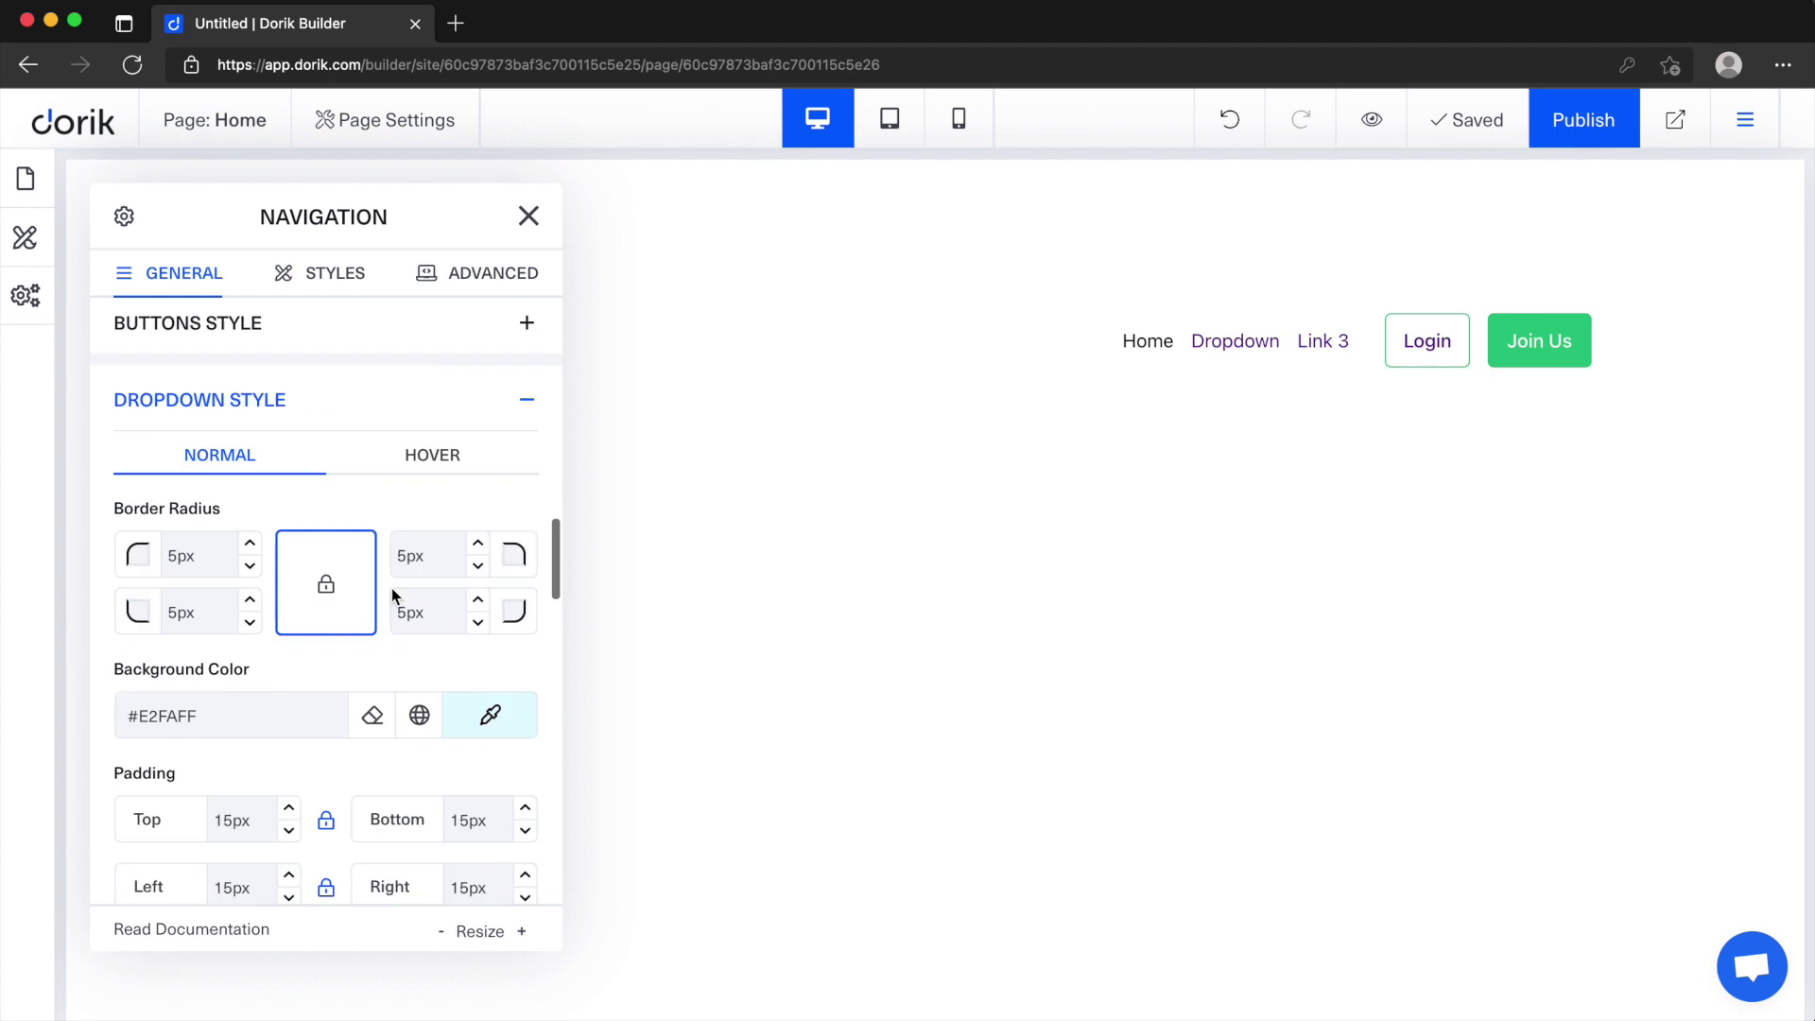
{"action": "scroll", "coordinate": [391, 588], "scroll_direction": "up", "scroll_amount": 10}
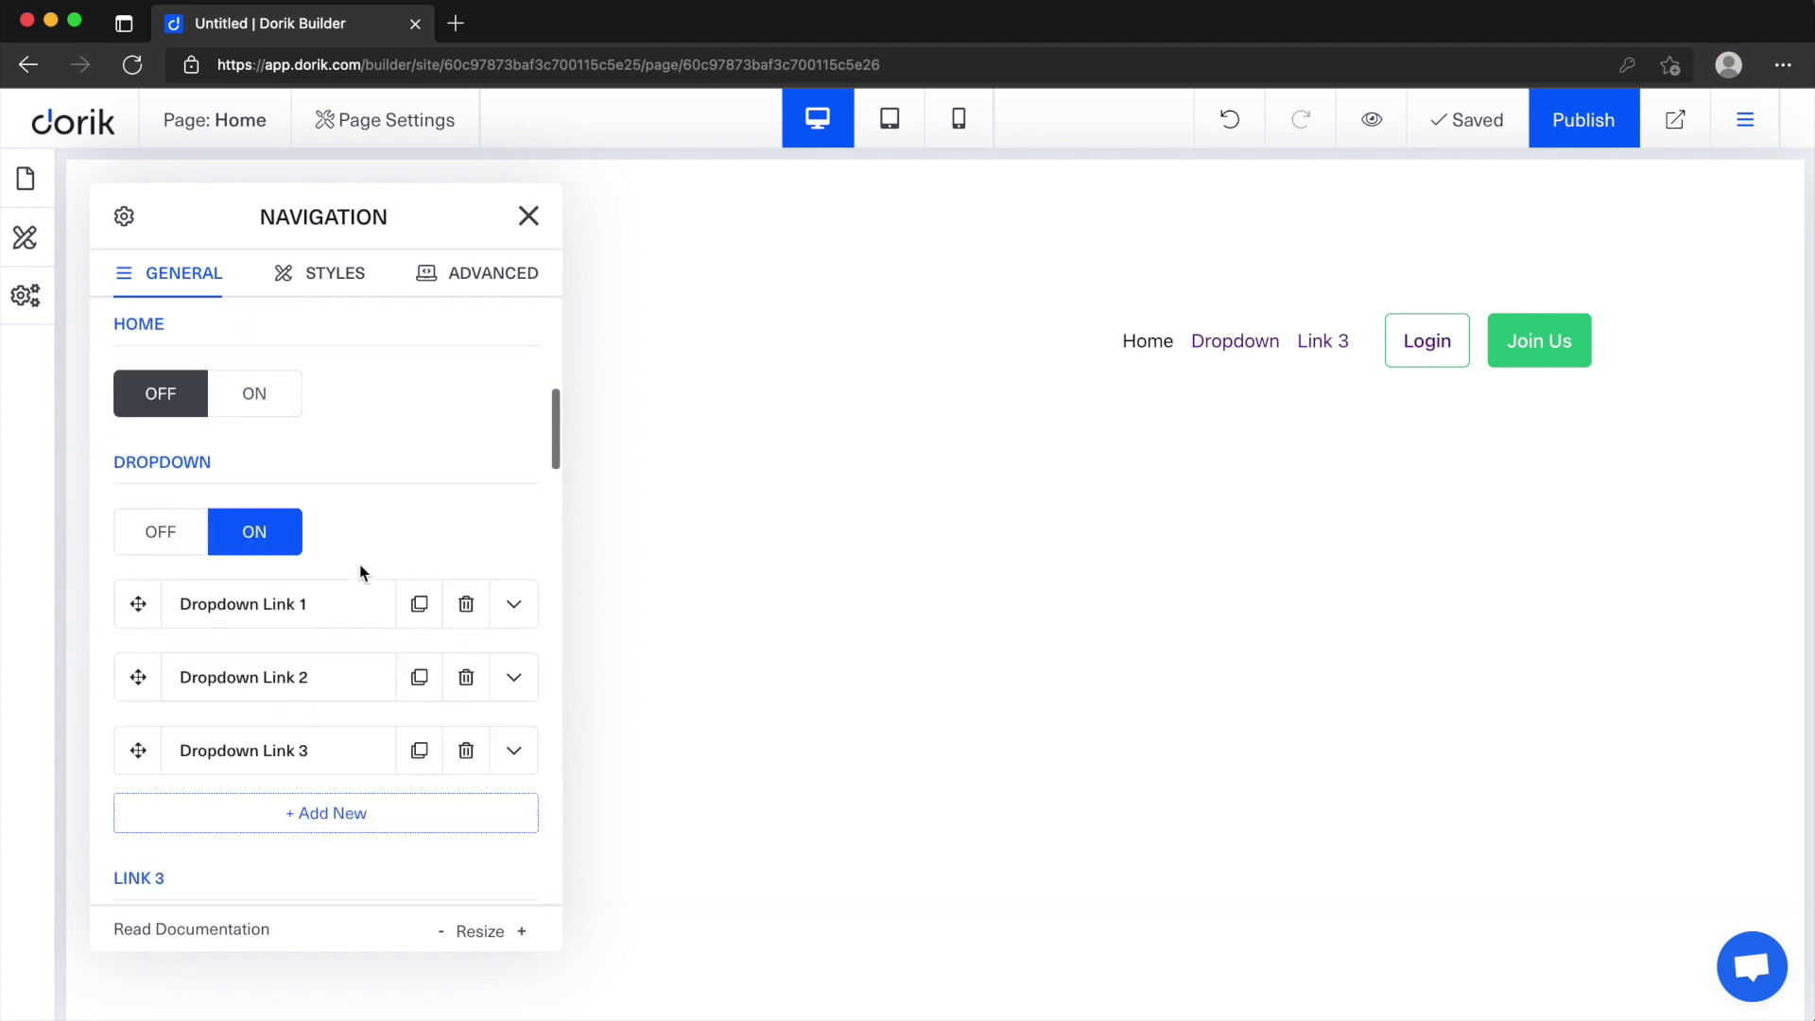
{"action": "scroll", "coordinate": [361, 573], "scroll_direction": "up", "scroll_amount": 1}
{"action": "scroll", "coordinate": [361, 573], "scroll_direction": "down", "scroll_amount": 1}
{"action": "left_click", "coordinate": [512, 602]}
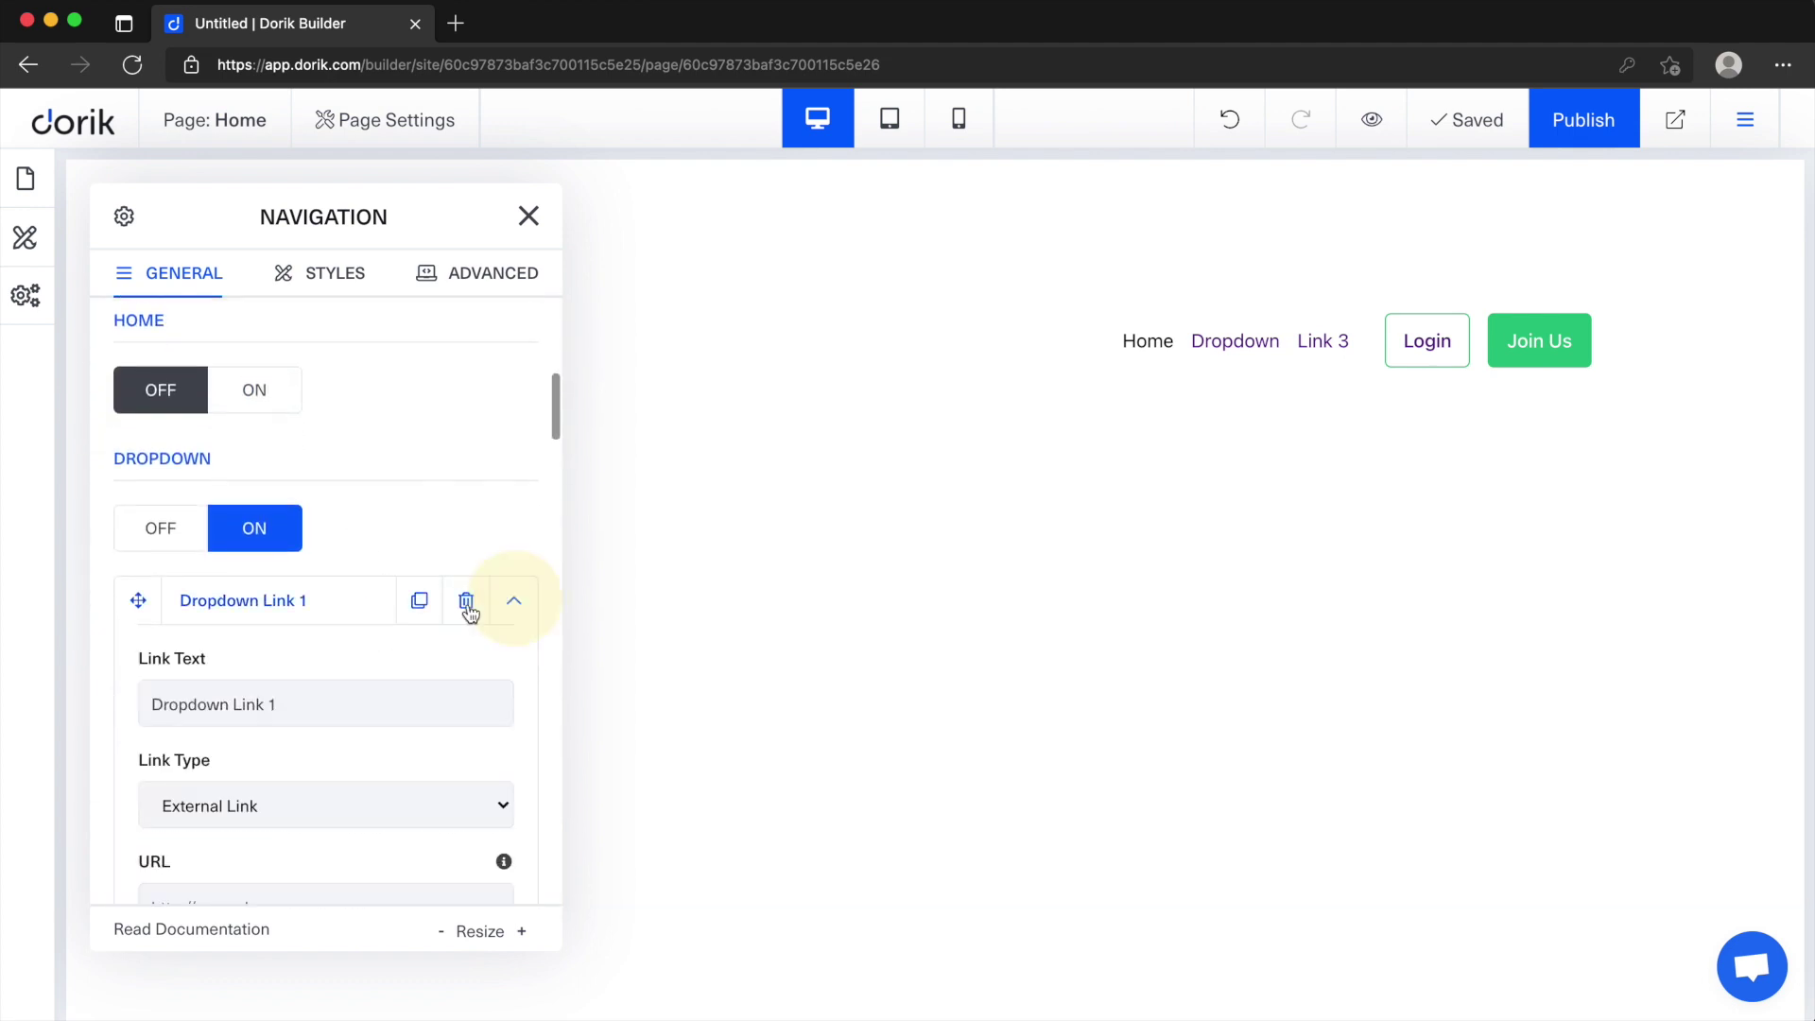
{"action": "scroll", "coordinate": [437, 615], "scroll_direction": "down", "scroll_amount": 5}
{"action": "left_click", "coordinate": [403, 662]}
{"action": "scroll", "coordinate": [404, 664], "scroll_direction": "down", "scroll_amount": 6}
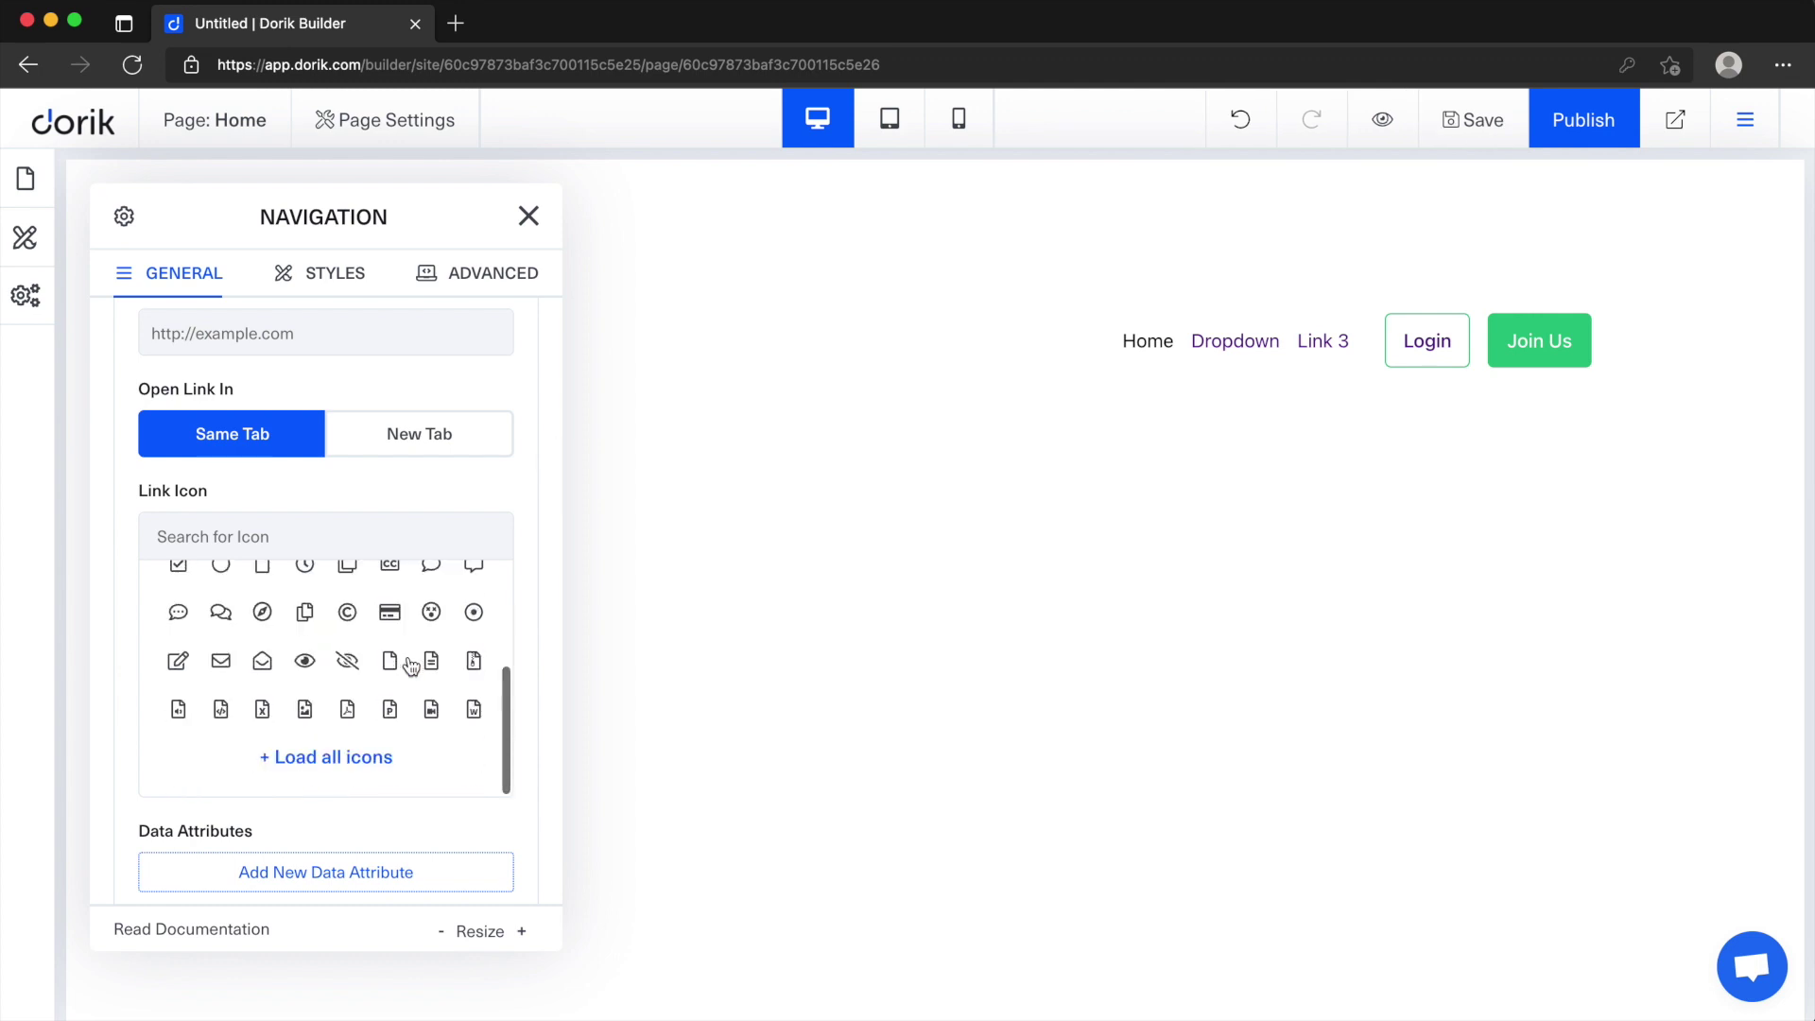
Step: Give Dropdown Link 2 a check-circle icon
{"action": "left_click", "coordinate": [505, 705]}
{"action": "scroll", "coordinate": [503, 709], "scroll_direction": "down", "scroll_amount": 4}
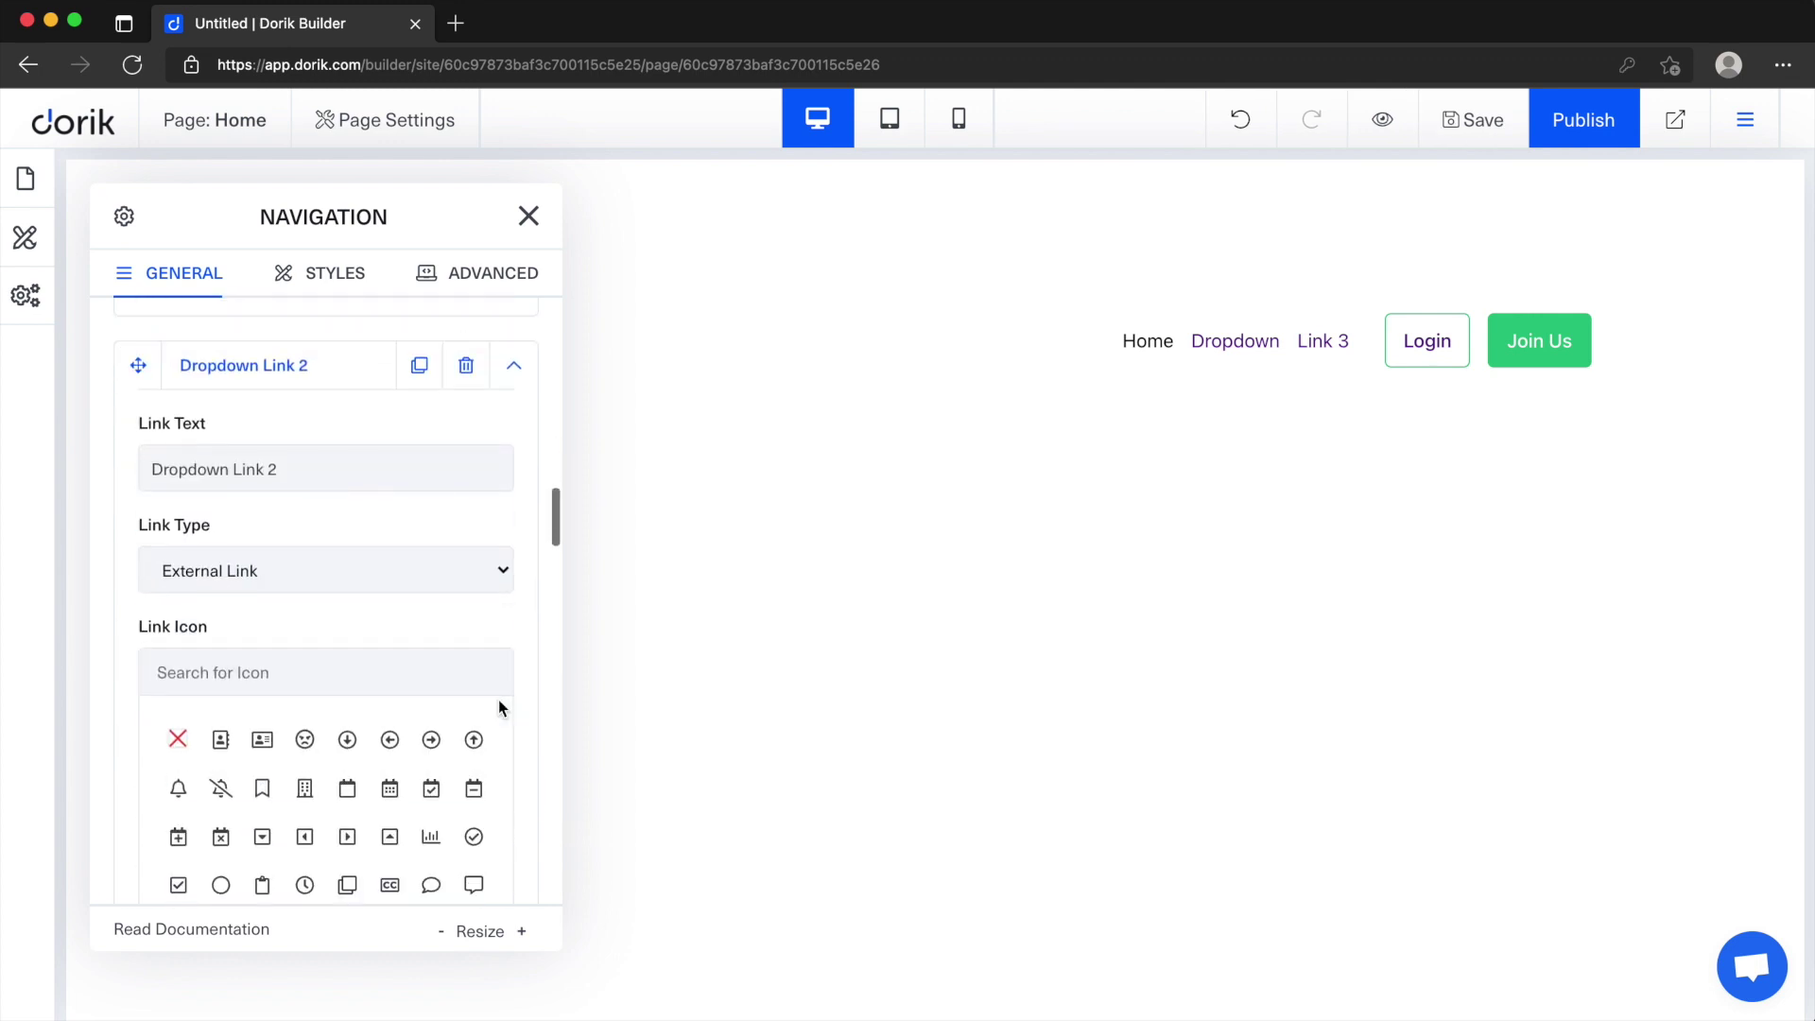
{"action": "scroll", "coordinate": [463, 718], "scroll_direction": "down", "scroll_amount": 5}
{"action": "left_click", "coordinate": [474, 749]}
{"action": "scroll", "coordinate": [391, 628], "scroll_direction": "down", "scroll_amount": 3}
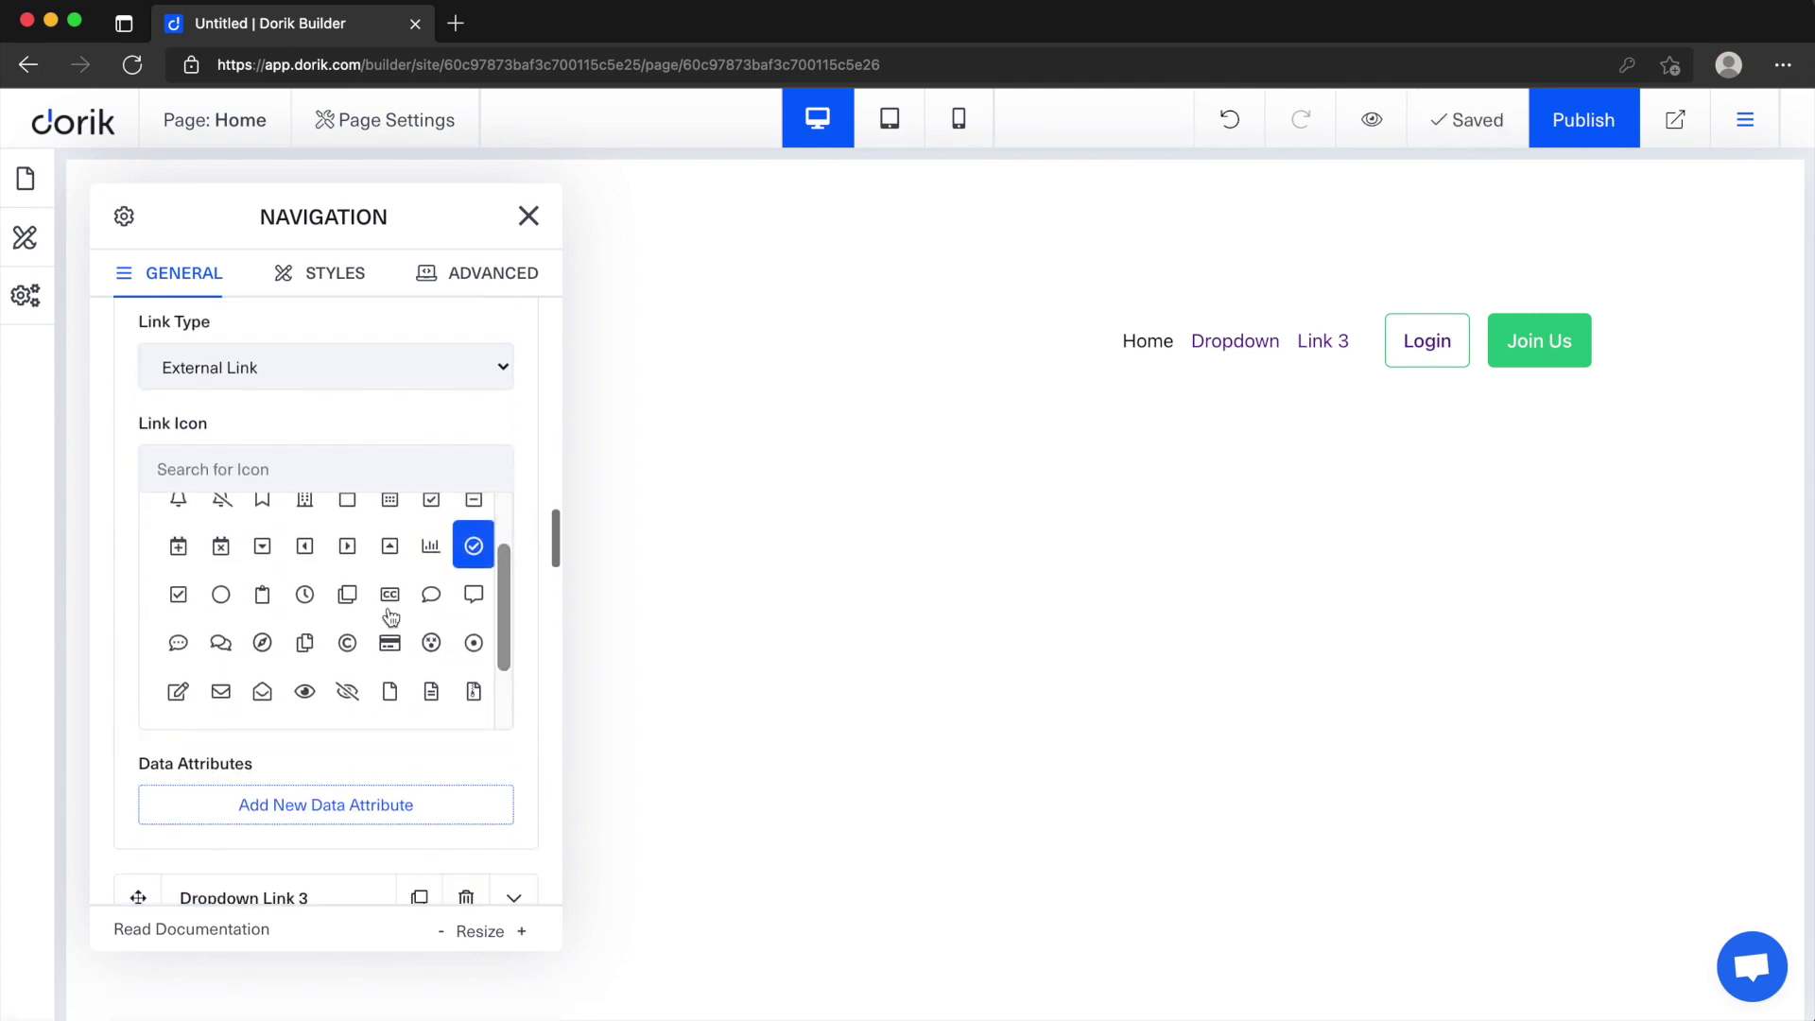
{"action": "scroll", "coordinate": [389, 615], "scroll_direction": "down", "scroll_amount": 3}
{"action": "scroll", "coordinate": [480, 848], "scroll_direction": "down", "scroll_amount": 4}
Step: Give Dropdown Link 3 a document (file) icon
{"action": "left_click", "coordinate": [515, 616]}
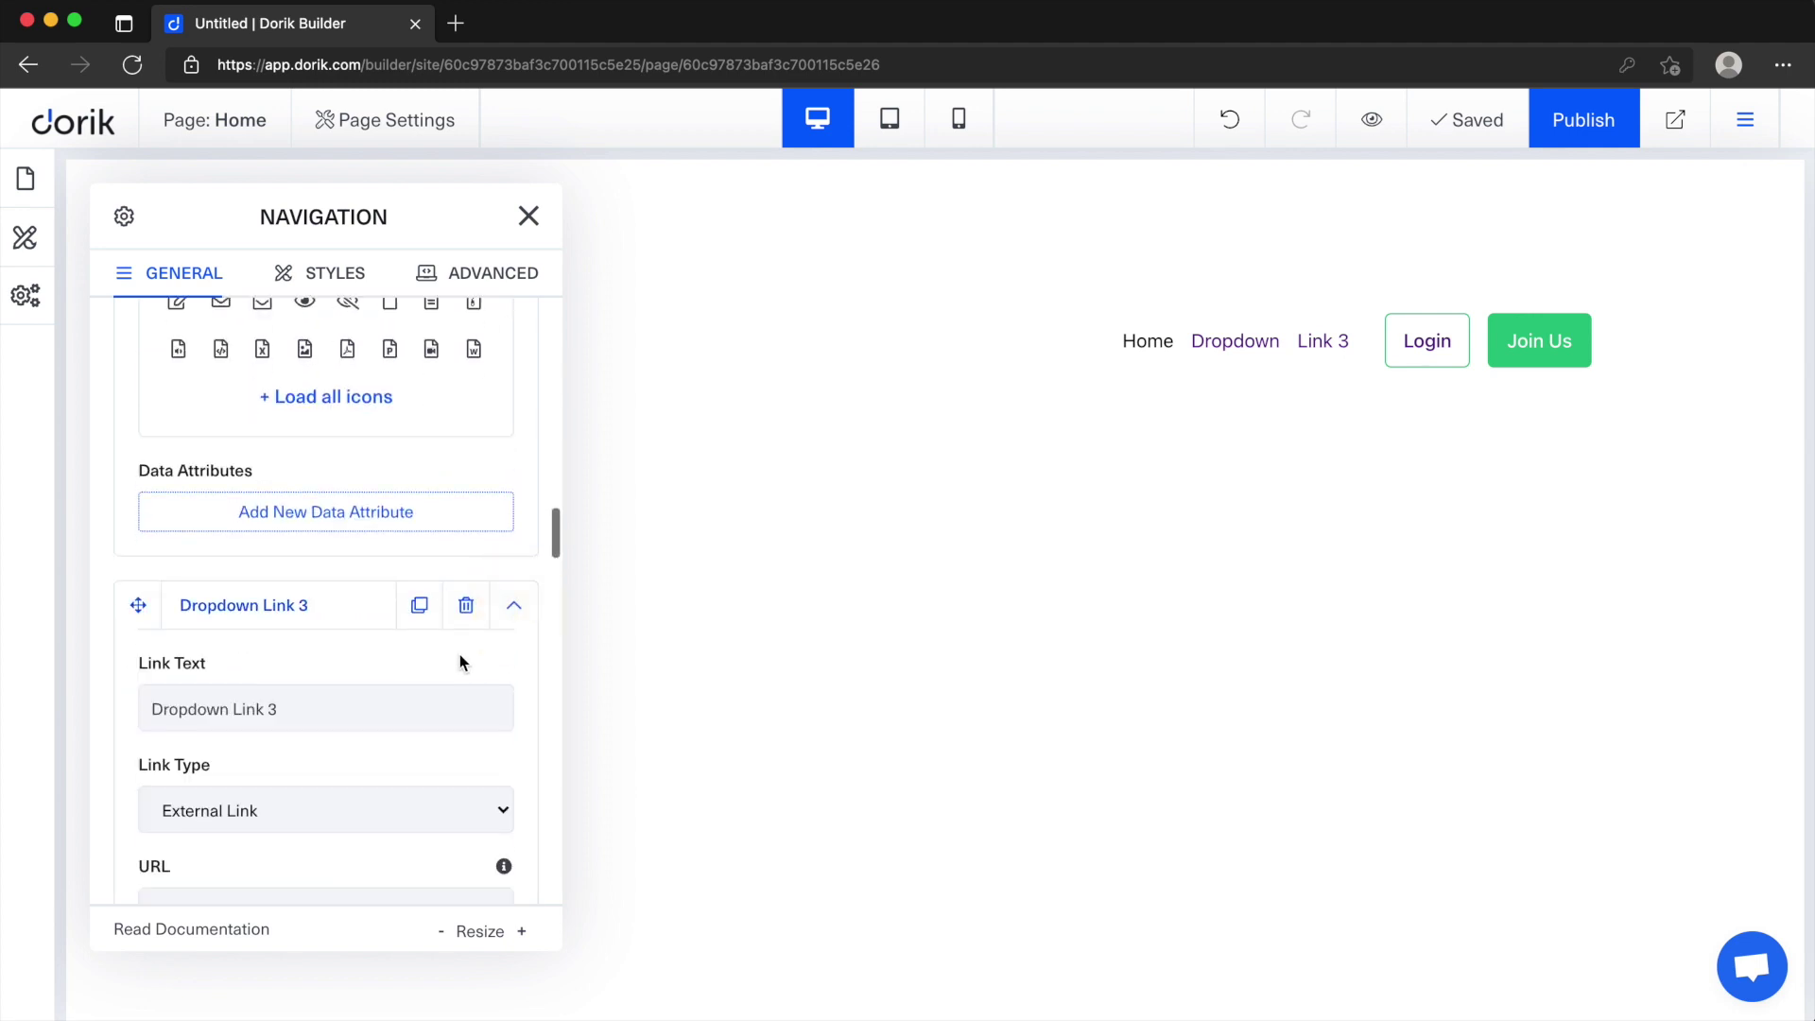
{"action": "scroll", "coordinate": [463, 652], "scroll_direction": "down", "scroll_amount": 5}
{"action": "scroll", "coordinate": [444, 685], "scroll_direction": "down", "scroll_amount": 4}
{"action": "left_click", "coordinate": [473, 707]}
{"action": "scroll", "coordinate": [340, 515], "scroll_direction": "down", "scroll_amount": 5}
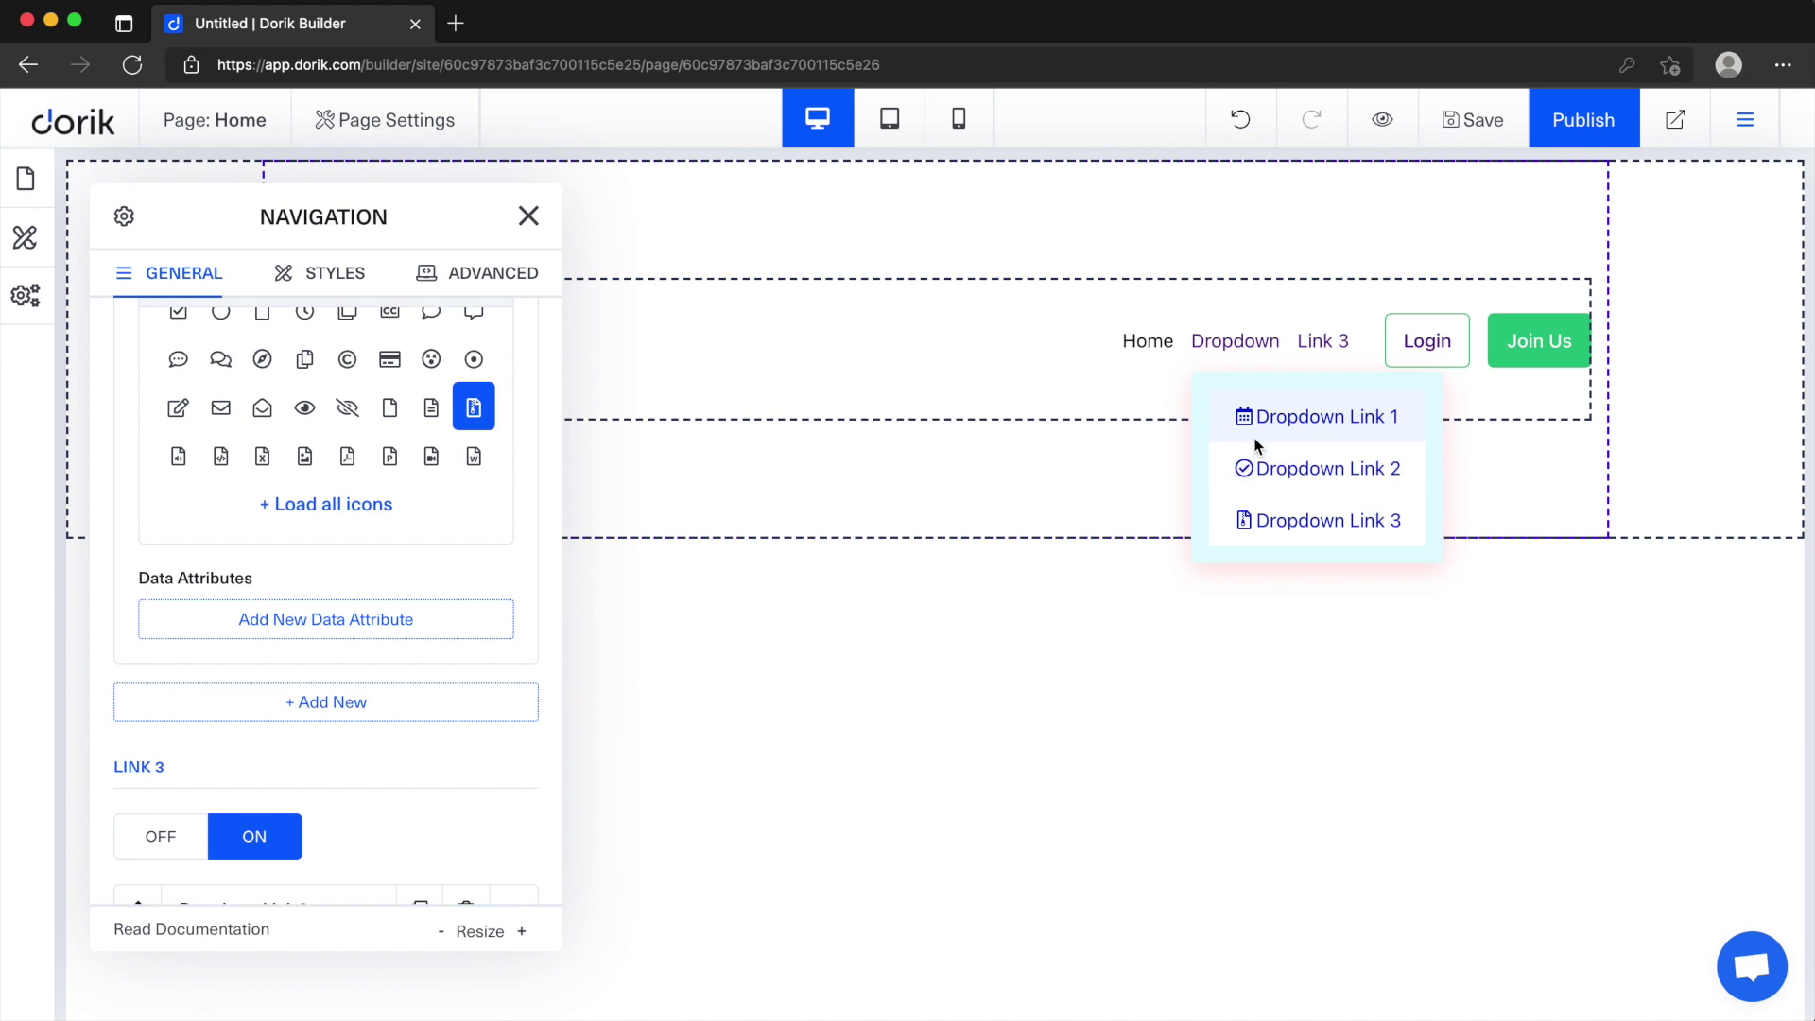
{"action": "scroll", "coordinate": [340, 734], "scroll_direction": "down", "scroll_amount": 5}
Step: Set the dropdown links' Icon Position to Right, keeping the 18px icon-text gap
{"action": "scroll", "coordinate": [340, 733], "scroll_direction": "down", "scroll_amount": 5}
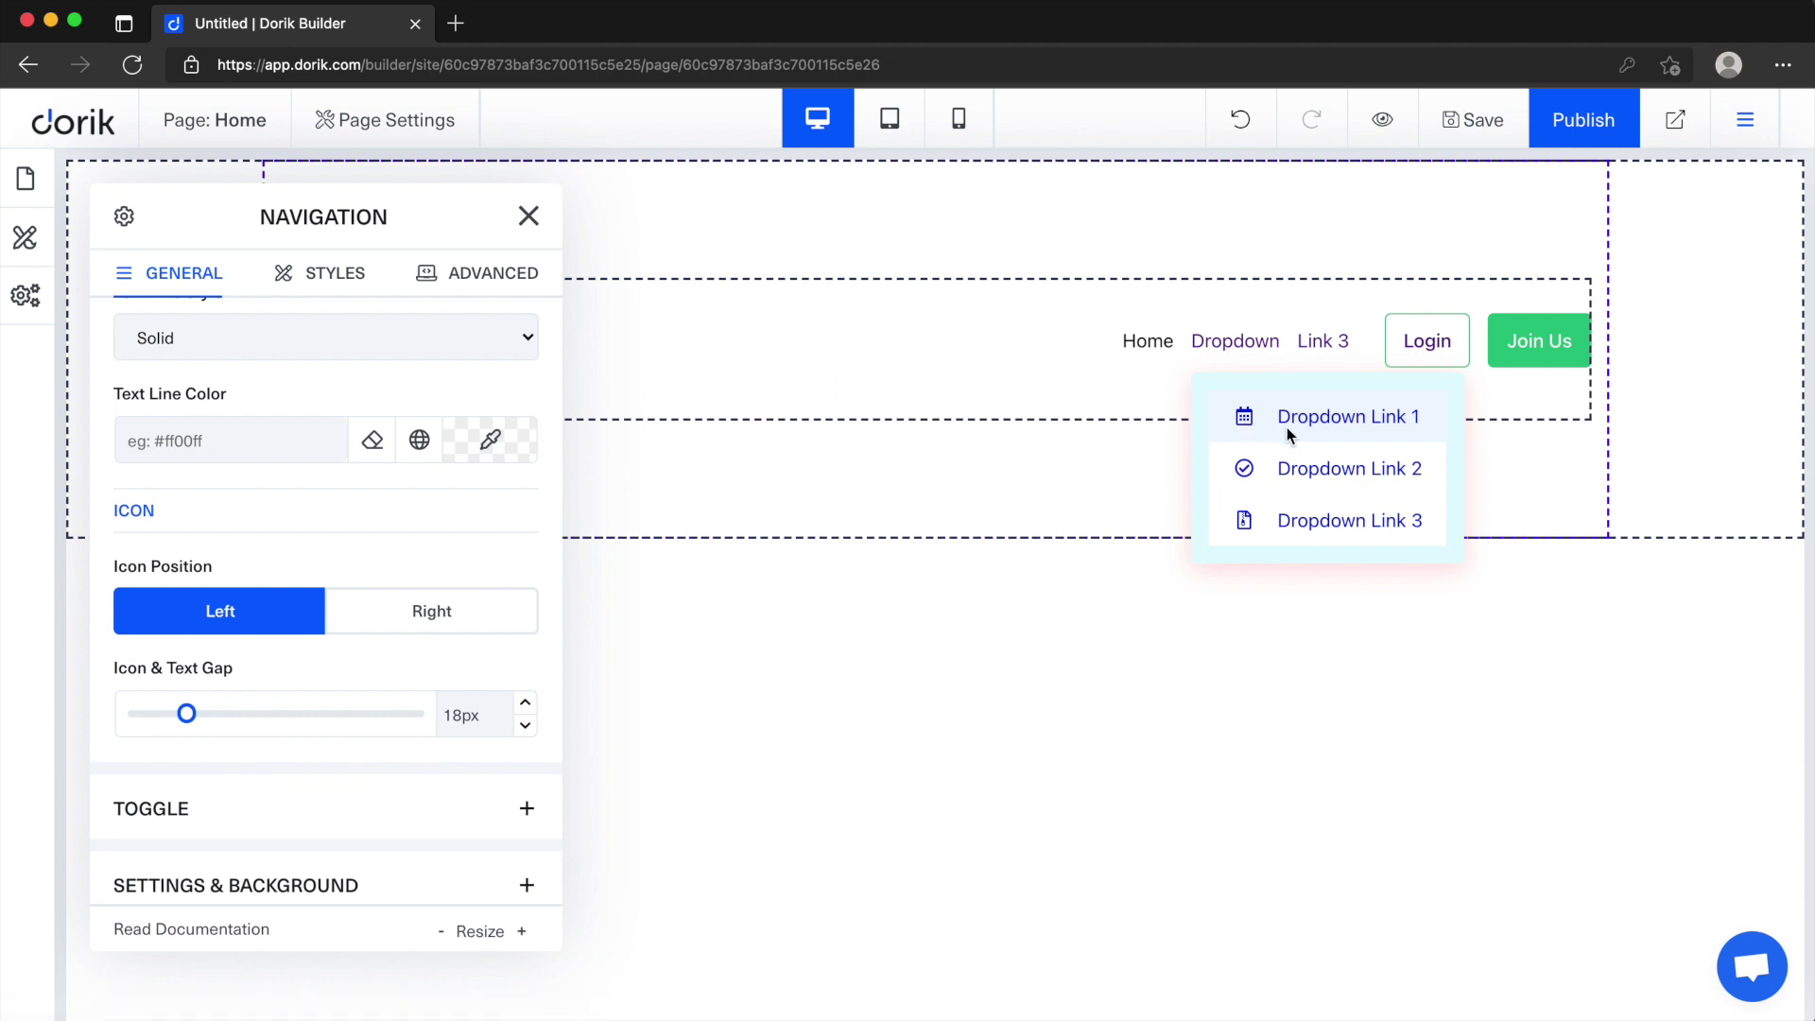
{"action": "left_click", "coordinate": [438, 612]}
{"action": "mouse_move", "coordinate": [1235, 341]}
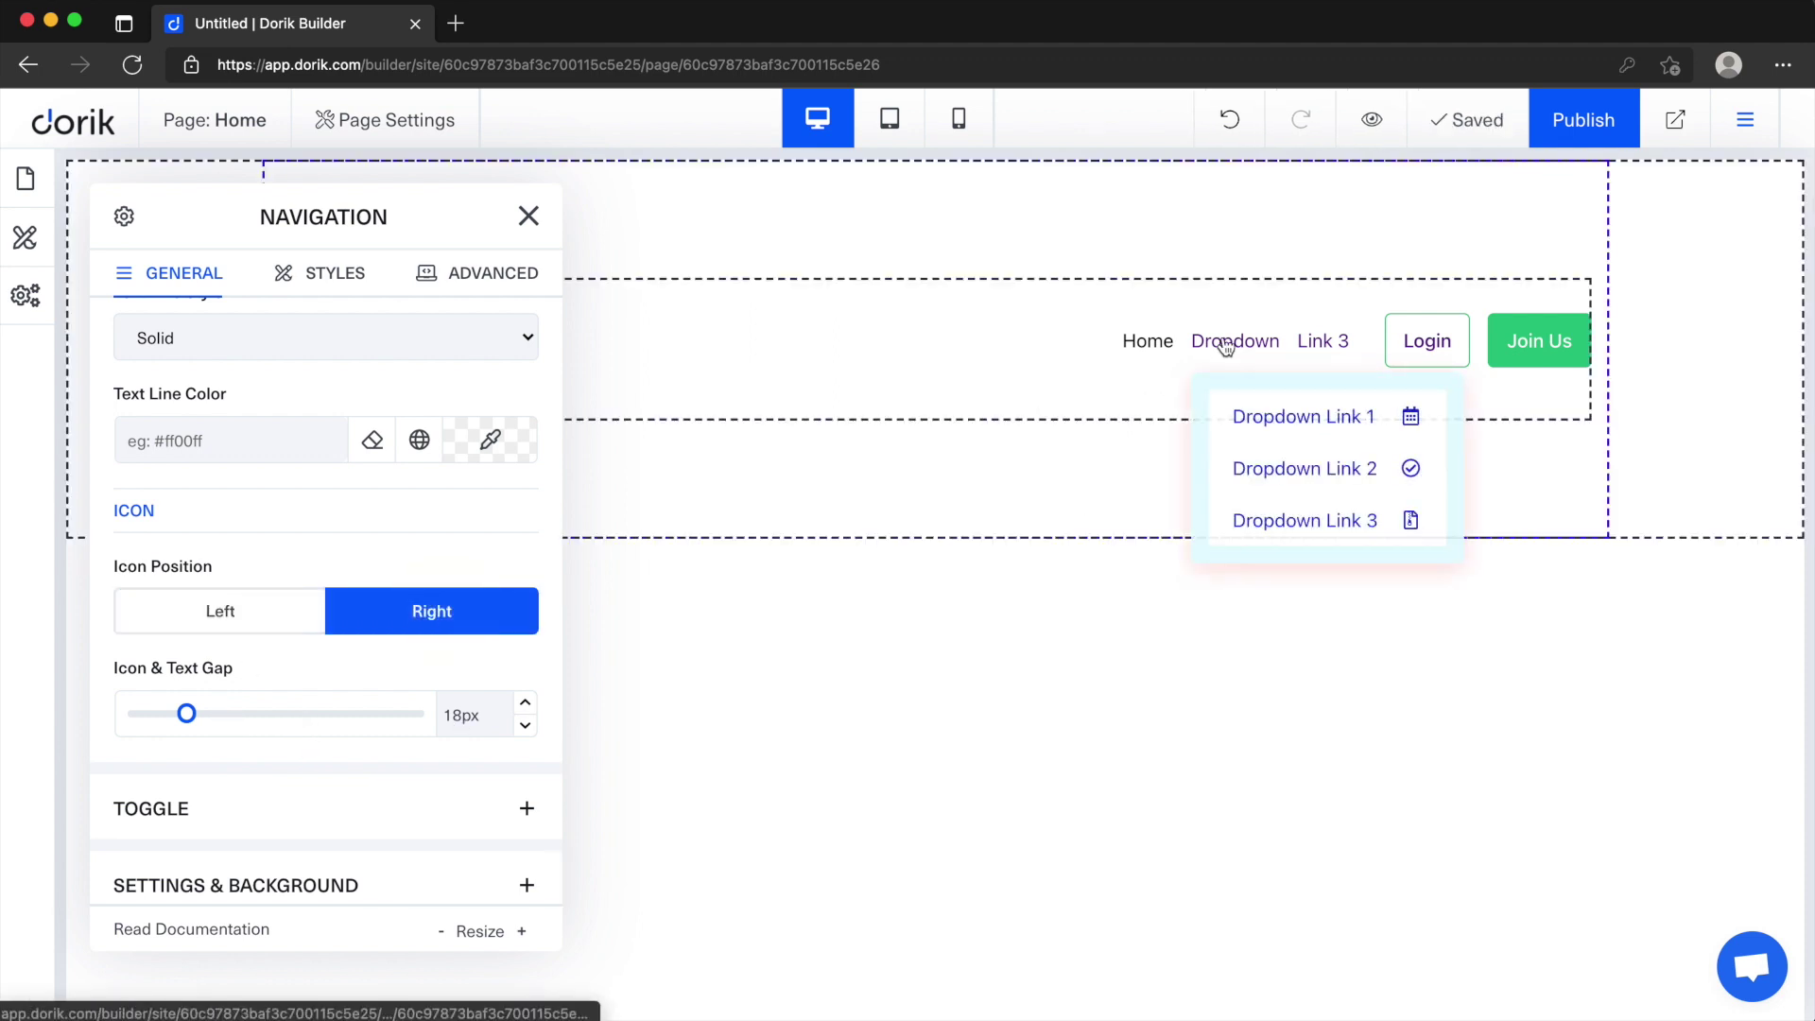
{"action": "scroll", "coordinate": [312, 752], "scroll_direction": "down", "scroll_amount": 1}
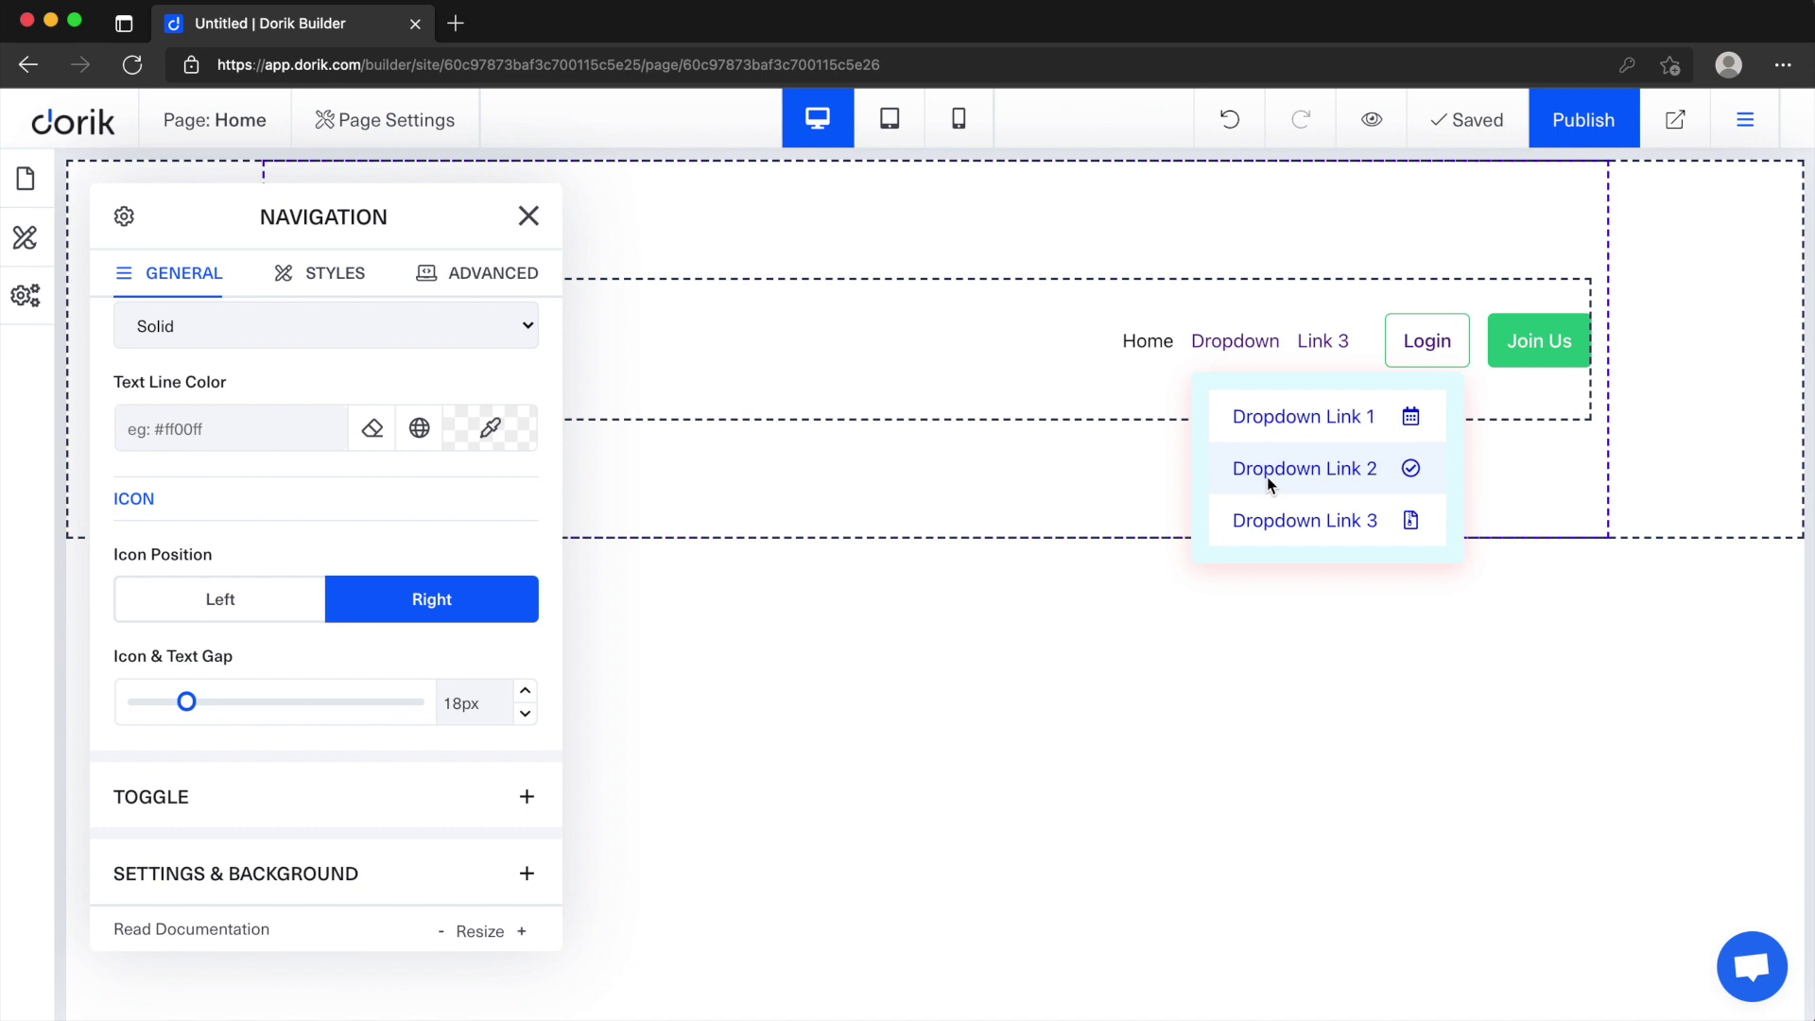
{"action": "scroll", "coordinate": [237, 529], "scroll_direction": "up", "scroll_amount": 5}
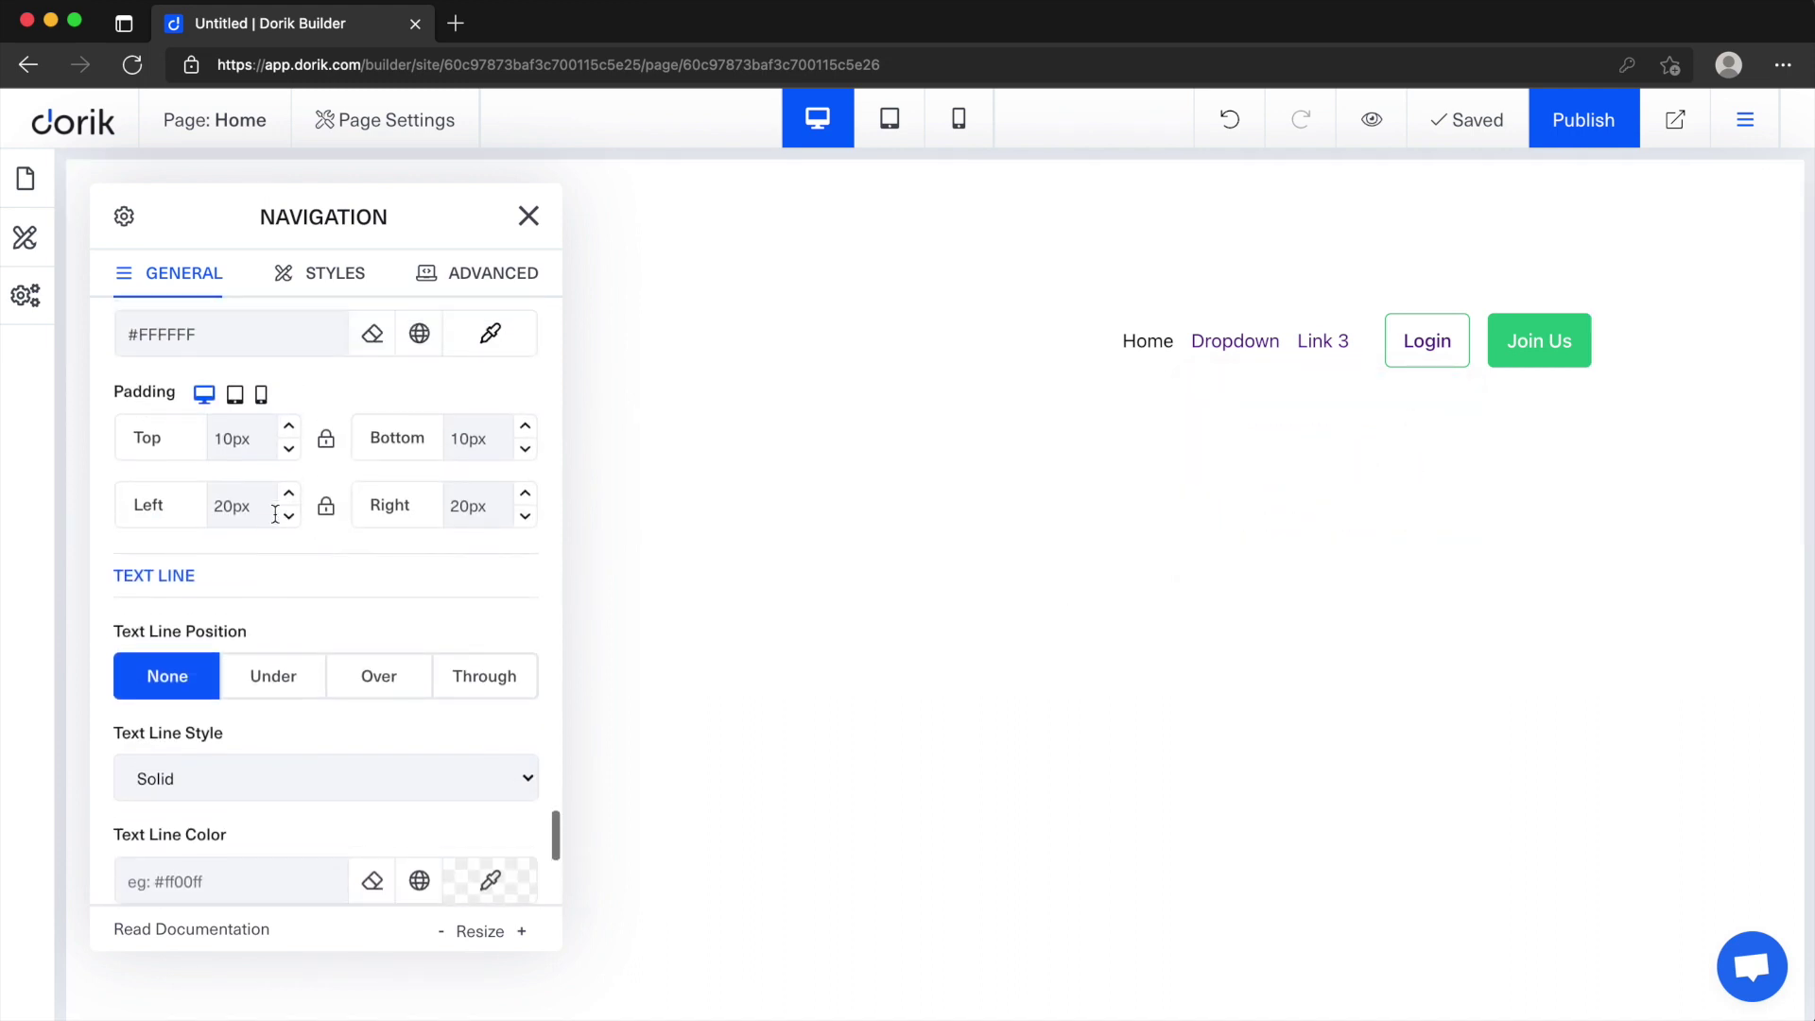
{"action": "scroll", "coordinate": [275, 514], "scroll_direction": "up", "scroll_amount": 6}
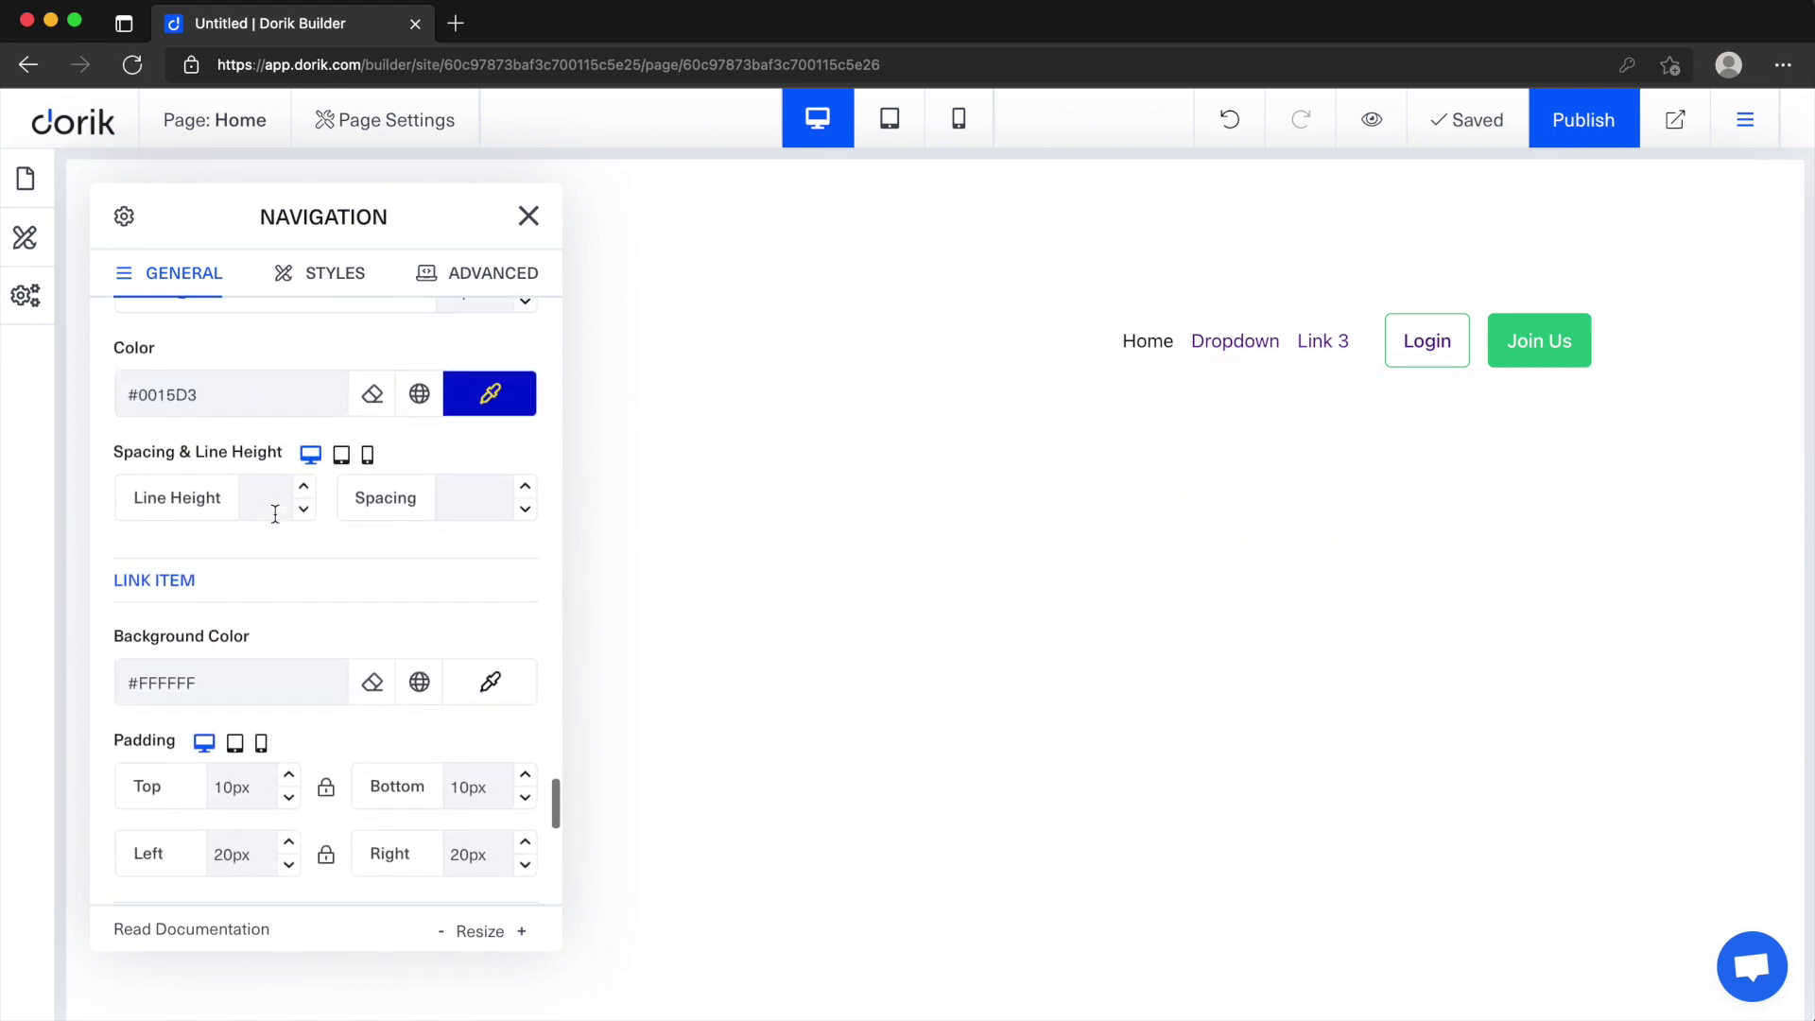
{"action": "scroll", "coordinate": [275, 514], "scroll_direction": "up", "scroll_amount": 2}
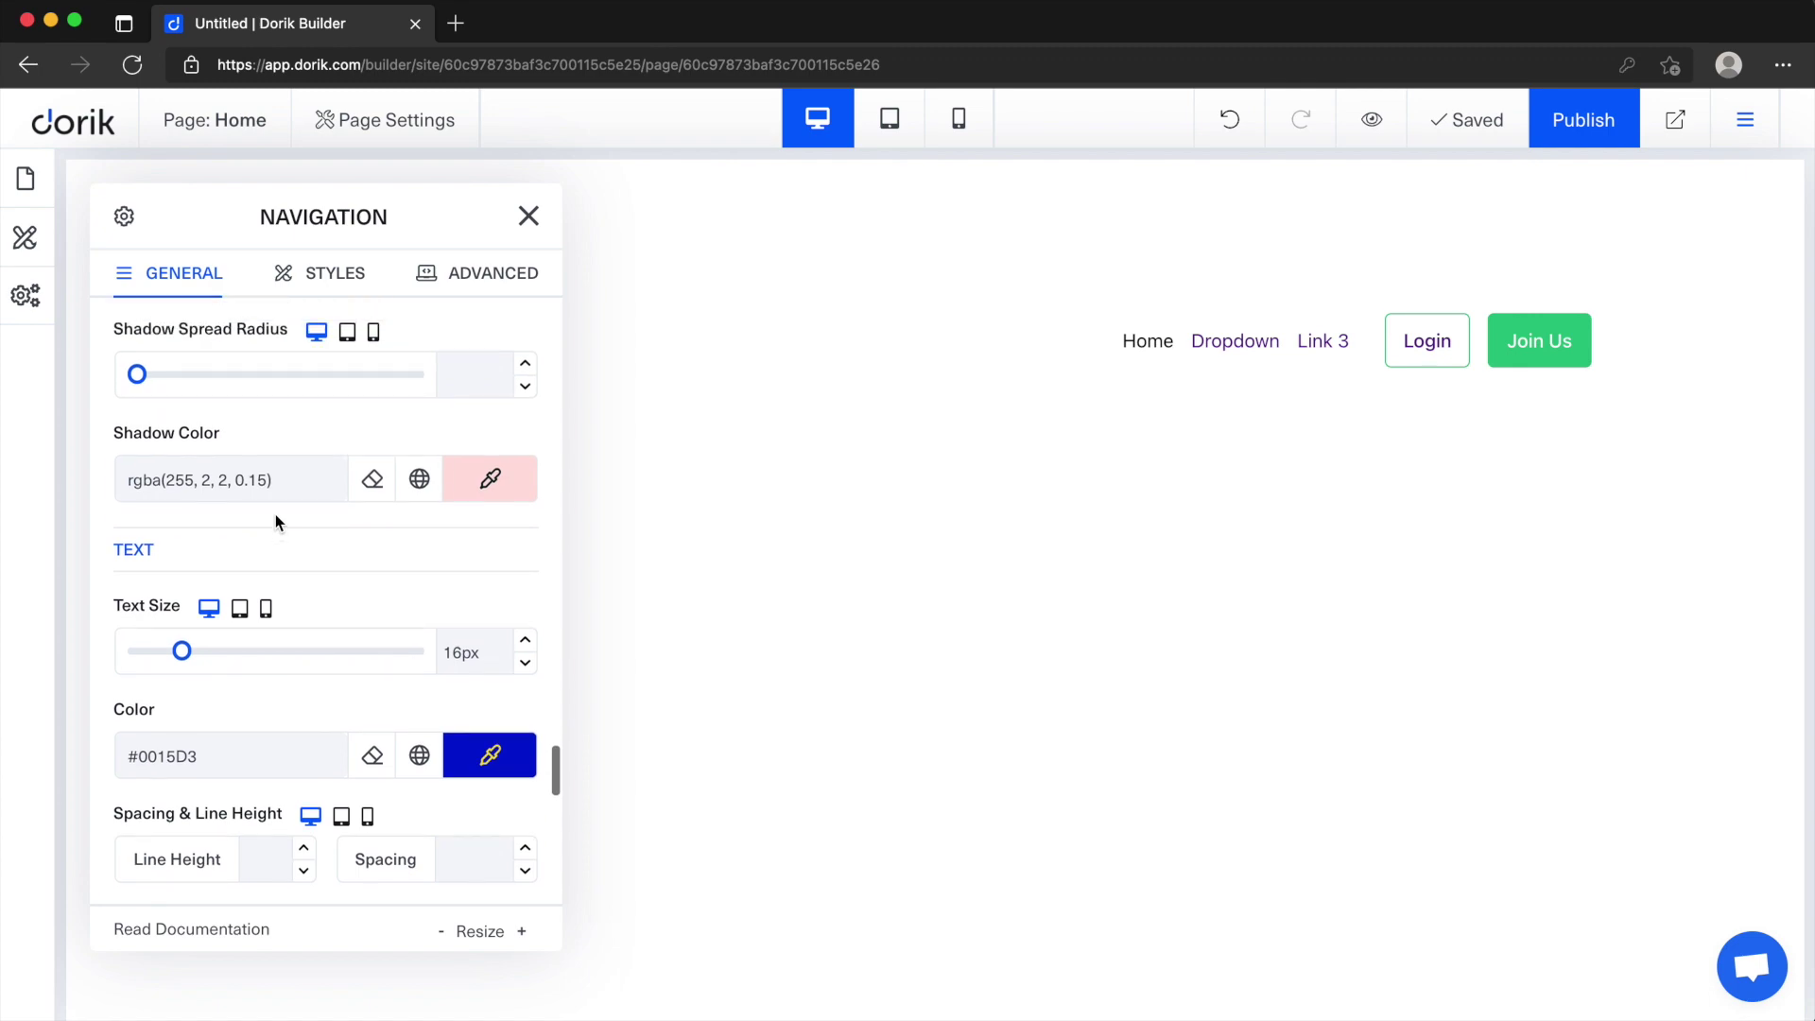